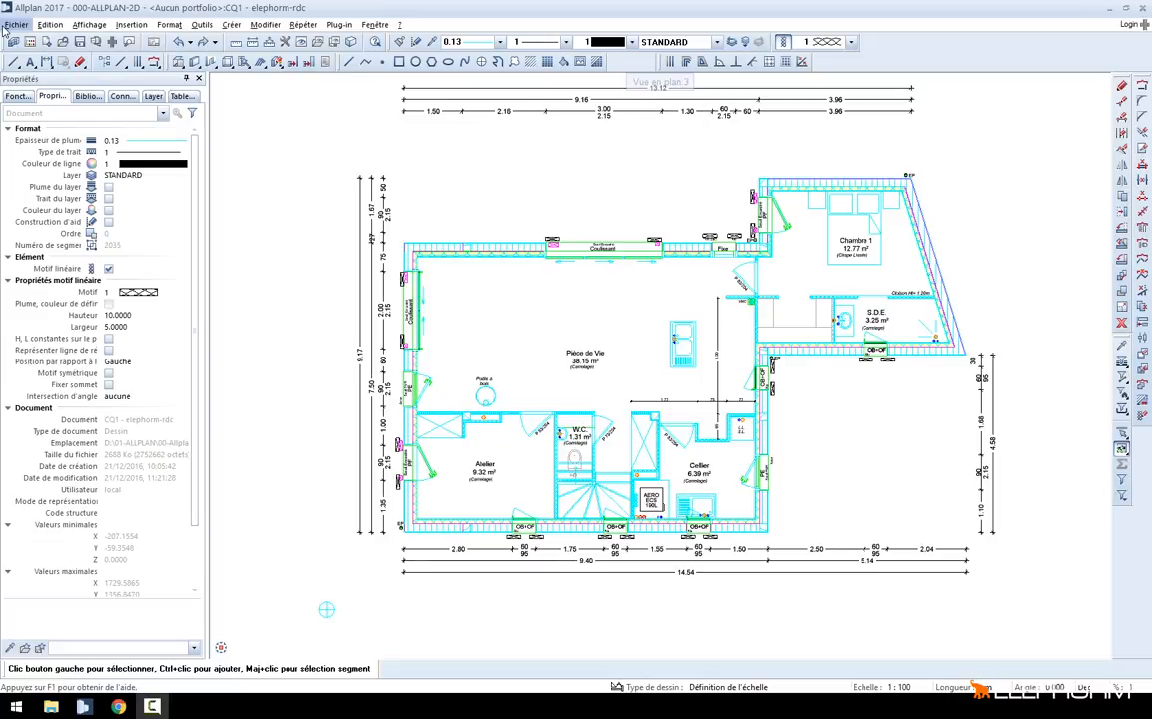
Examine the file, edit and view commands, the on-screen representation options and the available pen thicknesses
left_click(14, 24)
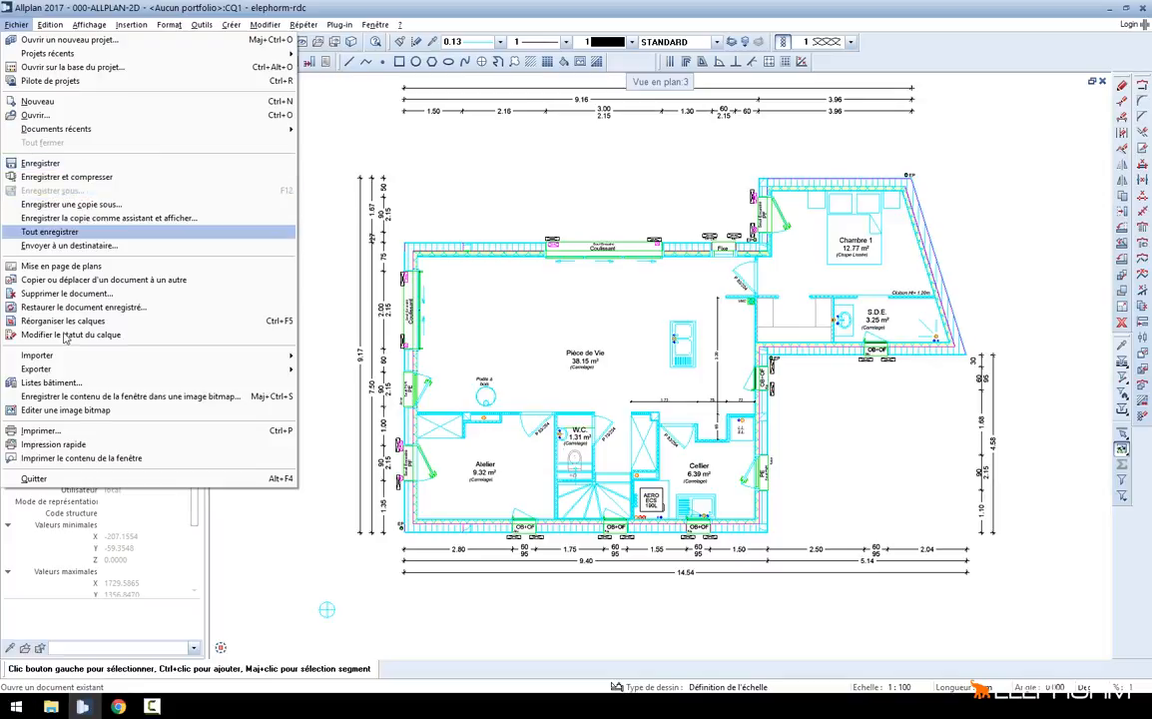
mouse_move(62, 357)
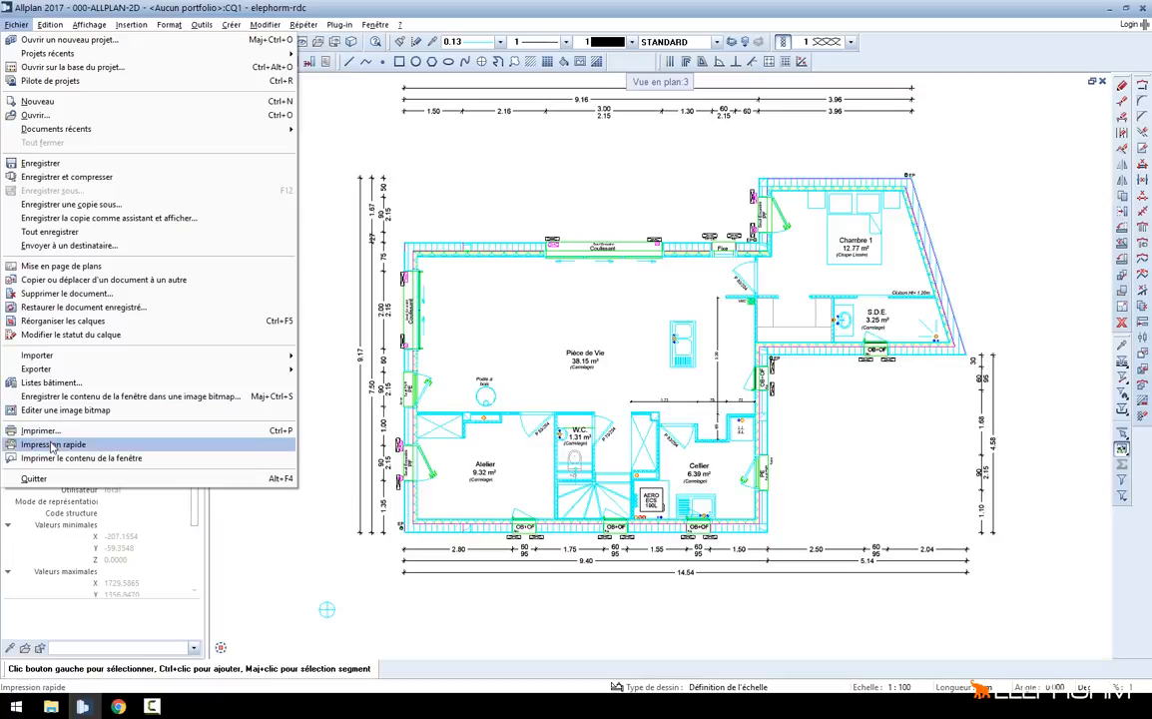
mouse_move(48, 26)
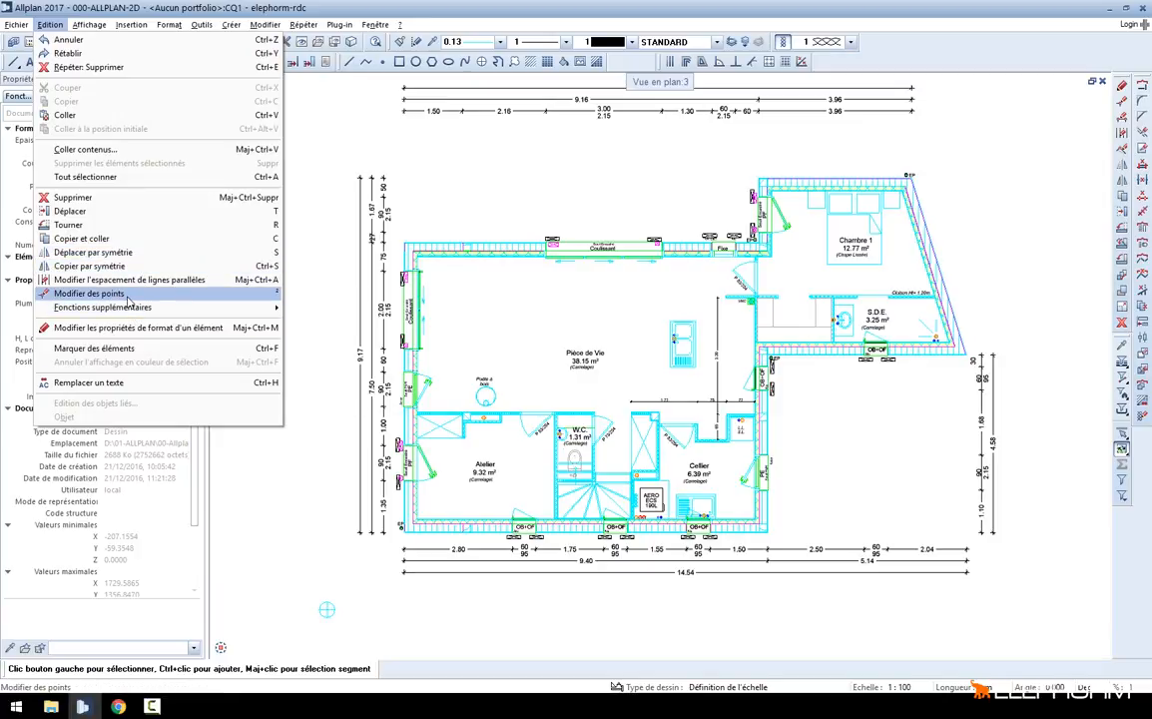
mouse_move(90, 26)
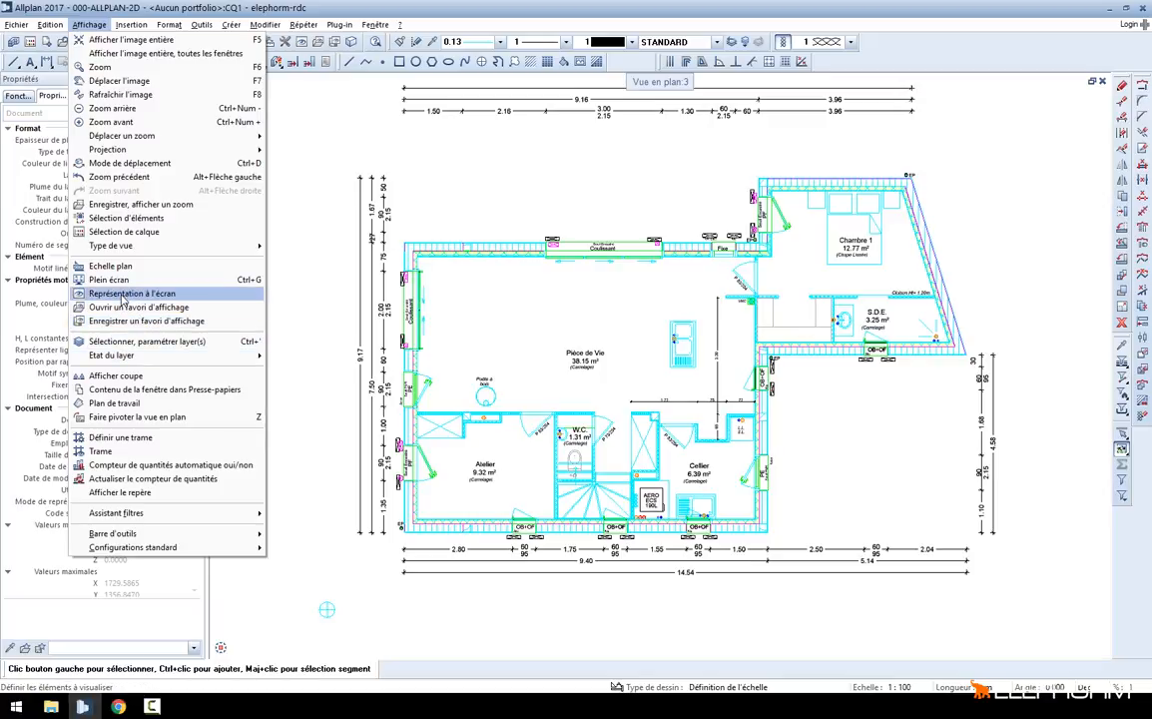
left_click(120, 297)
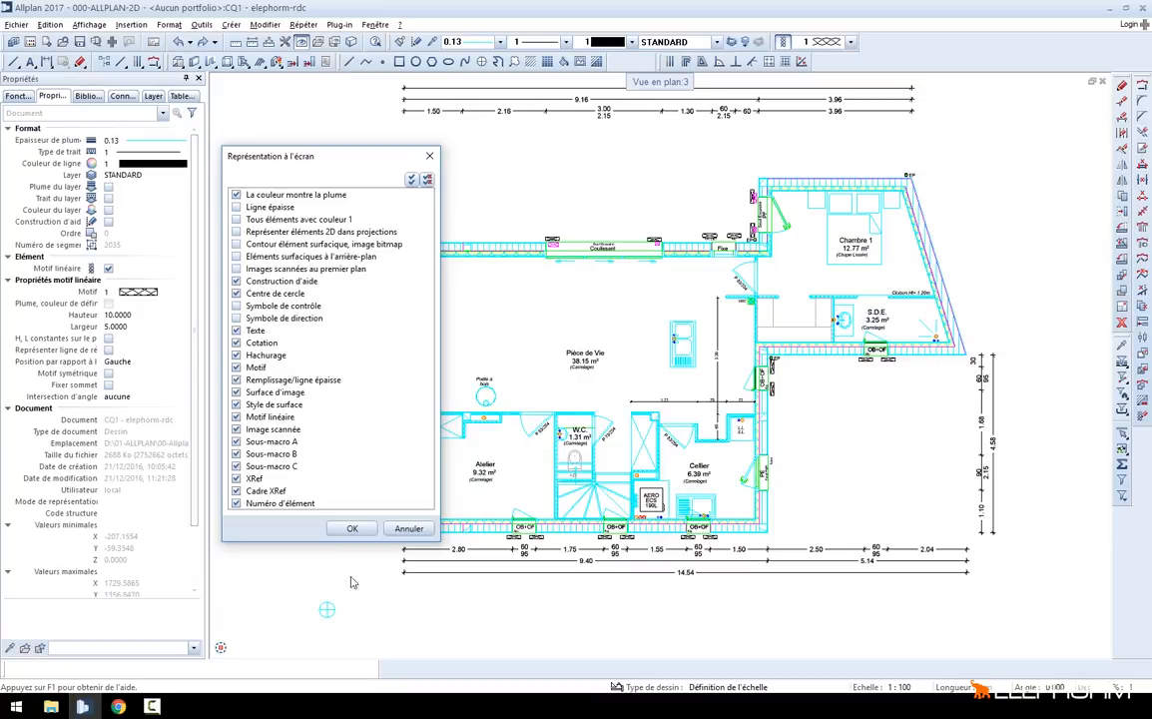
left_click(352, 528)
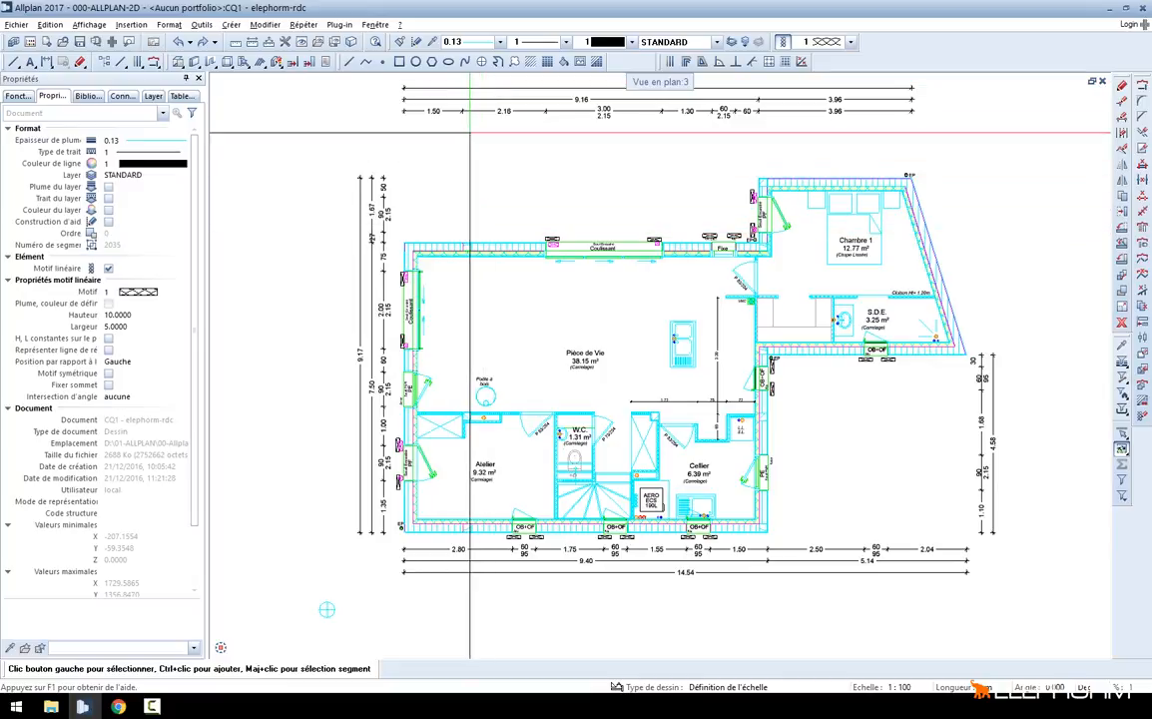
left_click(468, 44)
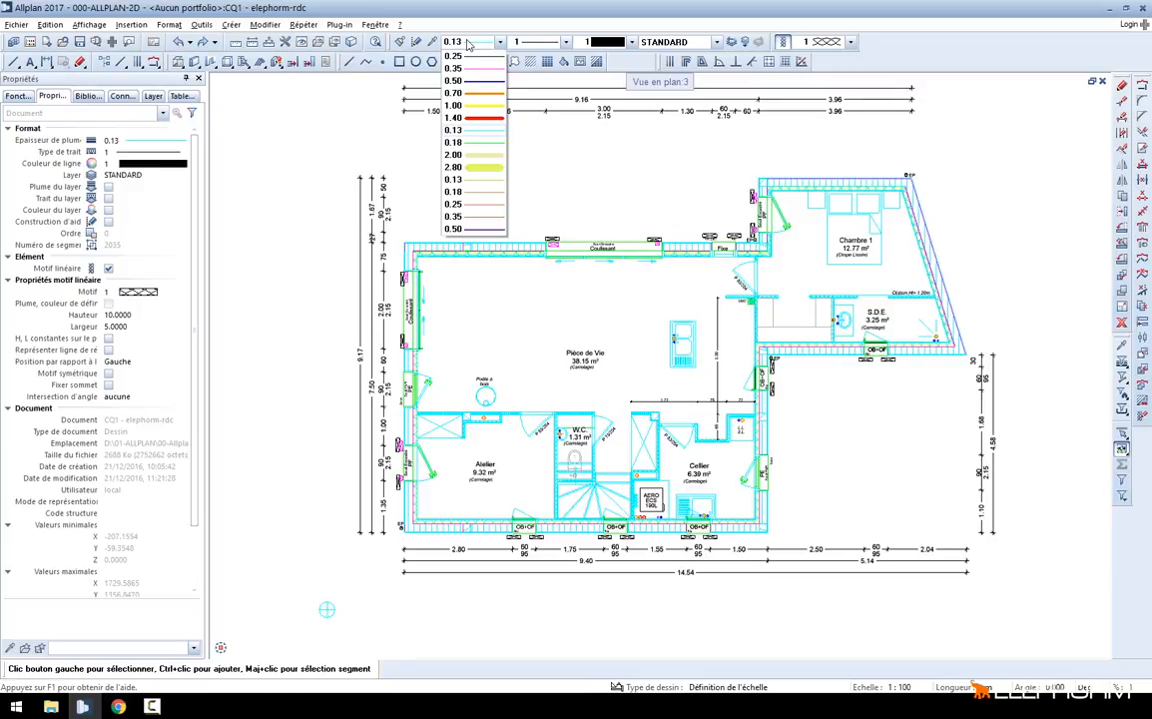
left_click(469, 44)
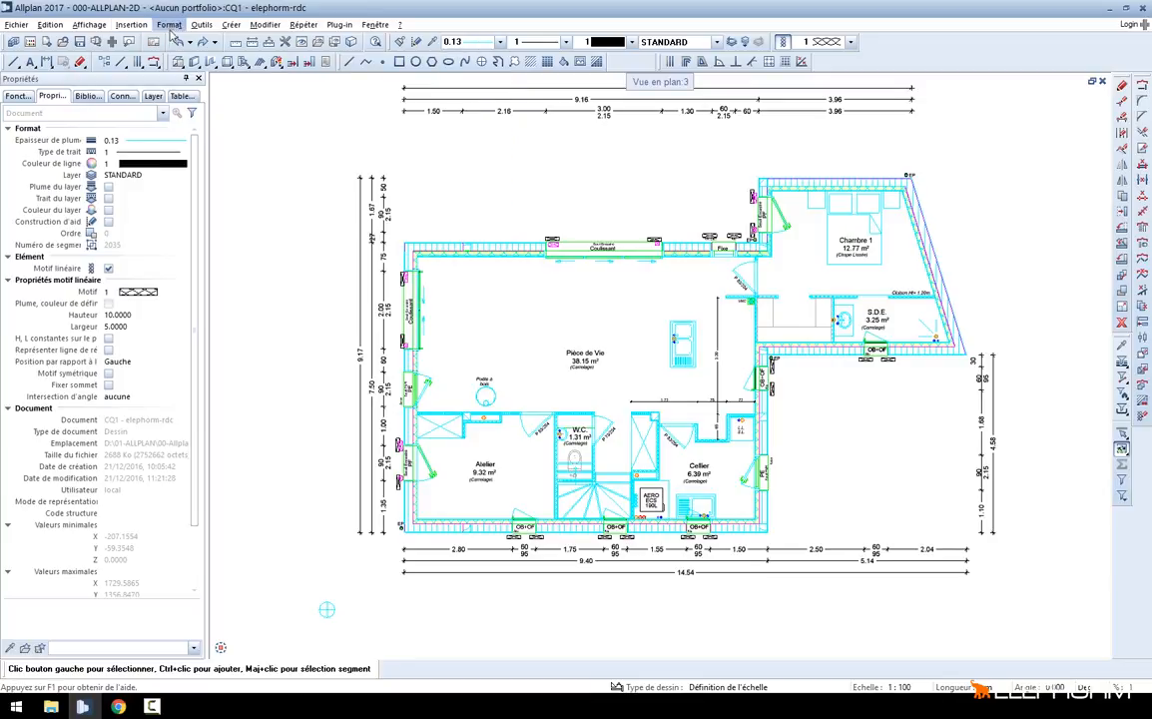
Turn off "La couleur montre la plume" in the on-screen representation so elements show their own line colours
left_click(201, 24)
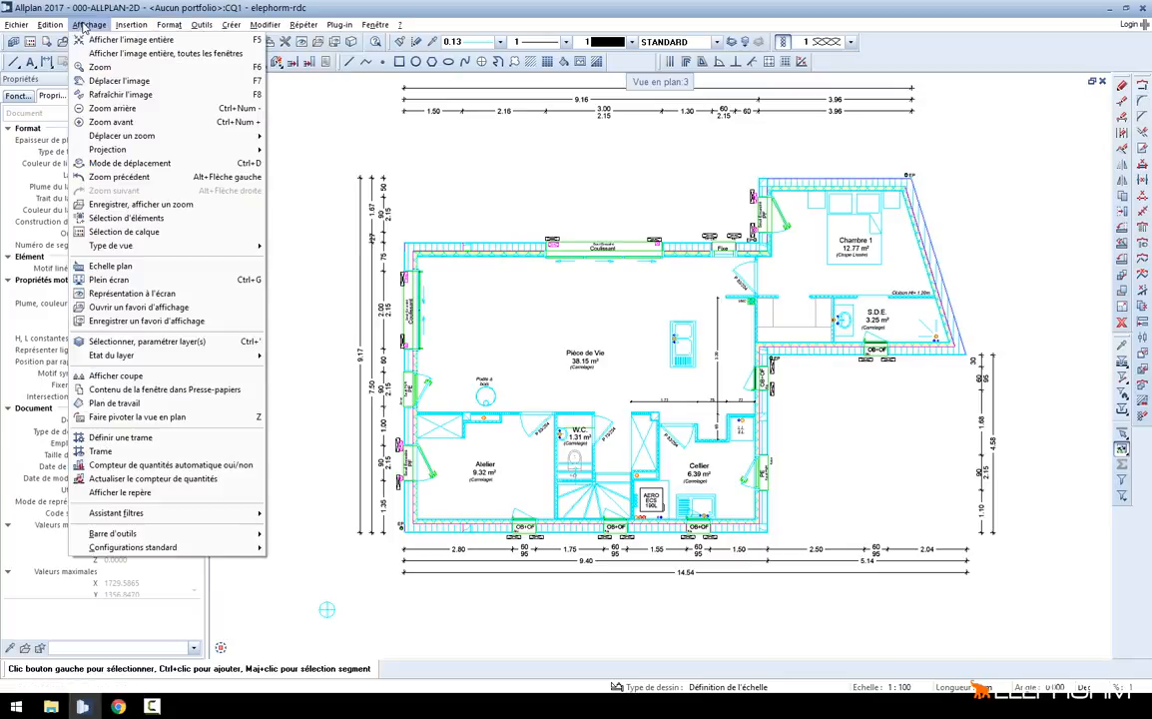
left_click(125, 294)
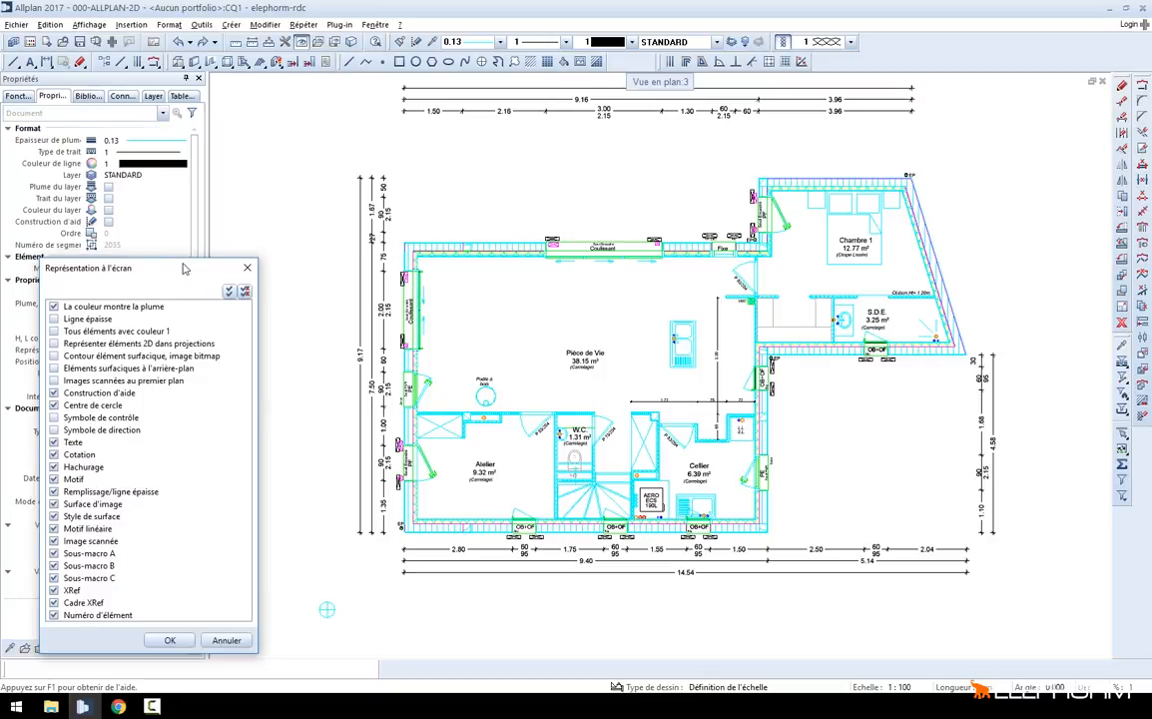
left_click_drag(165, 269, 354, 169)
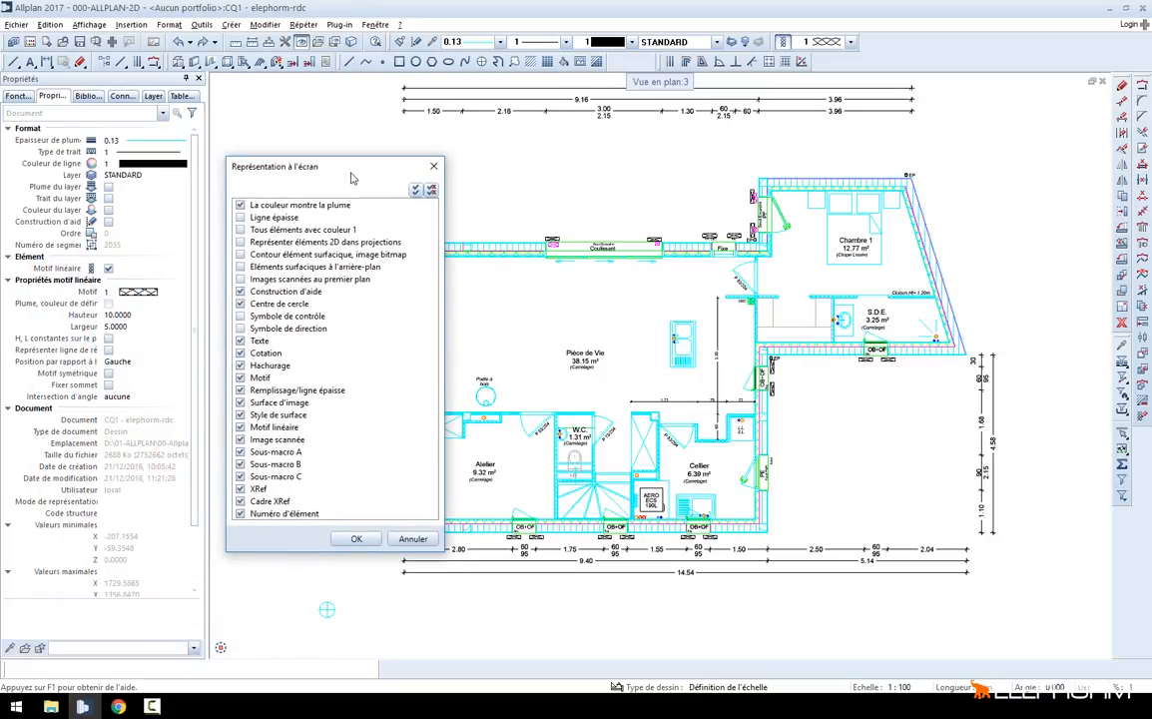
left_click(301, 206)
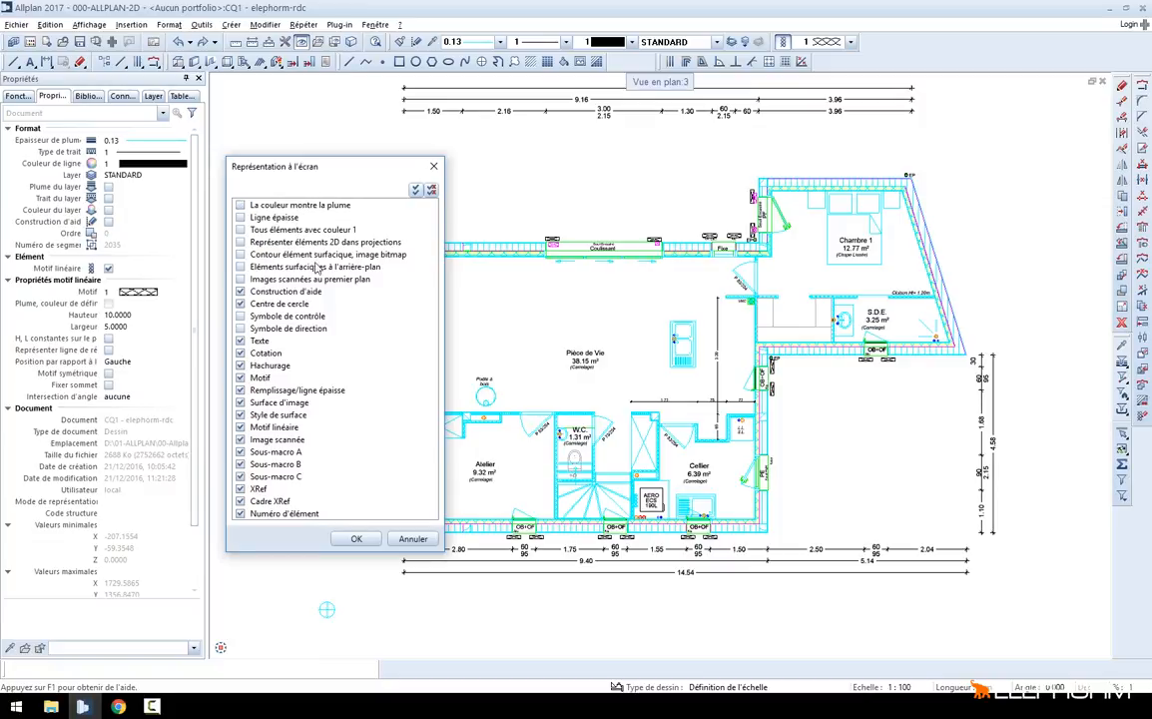
left_click(355, 539)
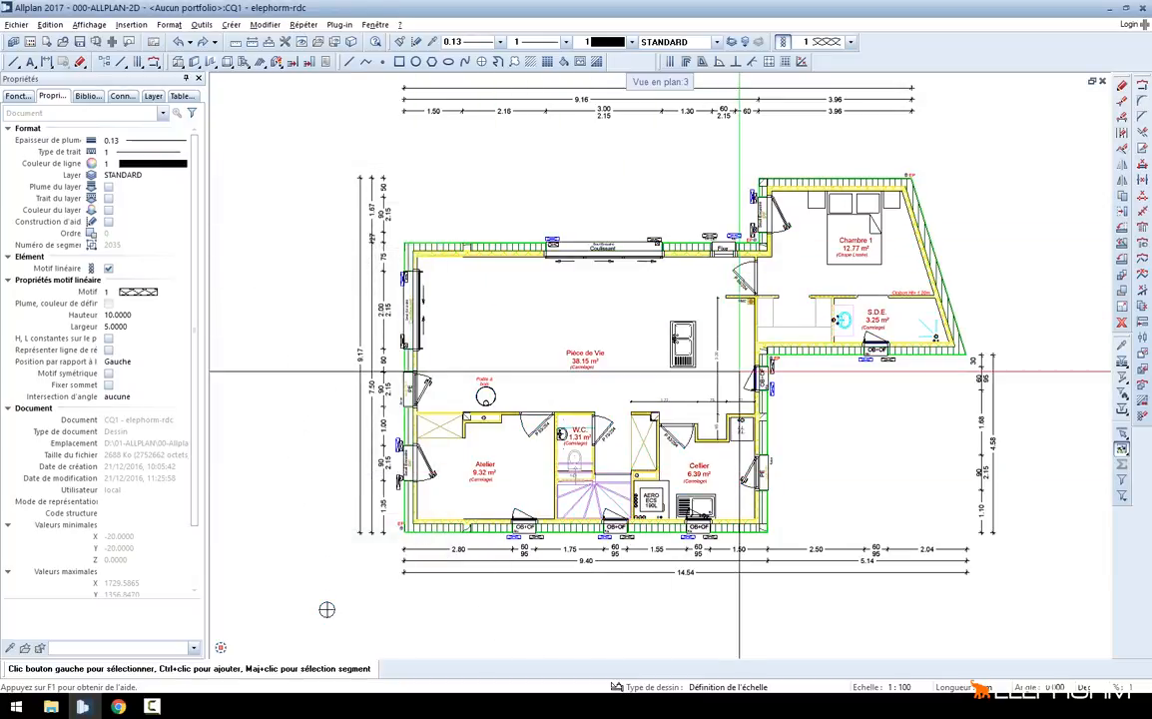
Inspect the line colour of the exterior render line on the living room's upper wall beside the sliding window
scroll(655, 311, "up", 2)
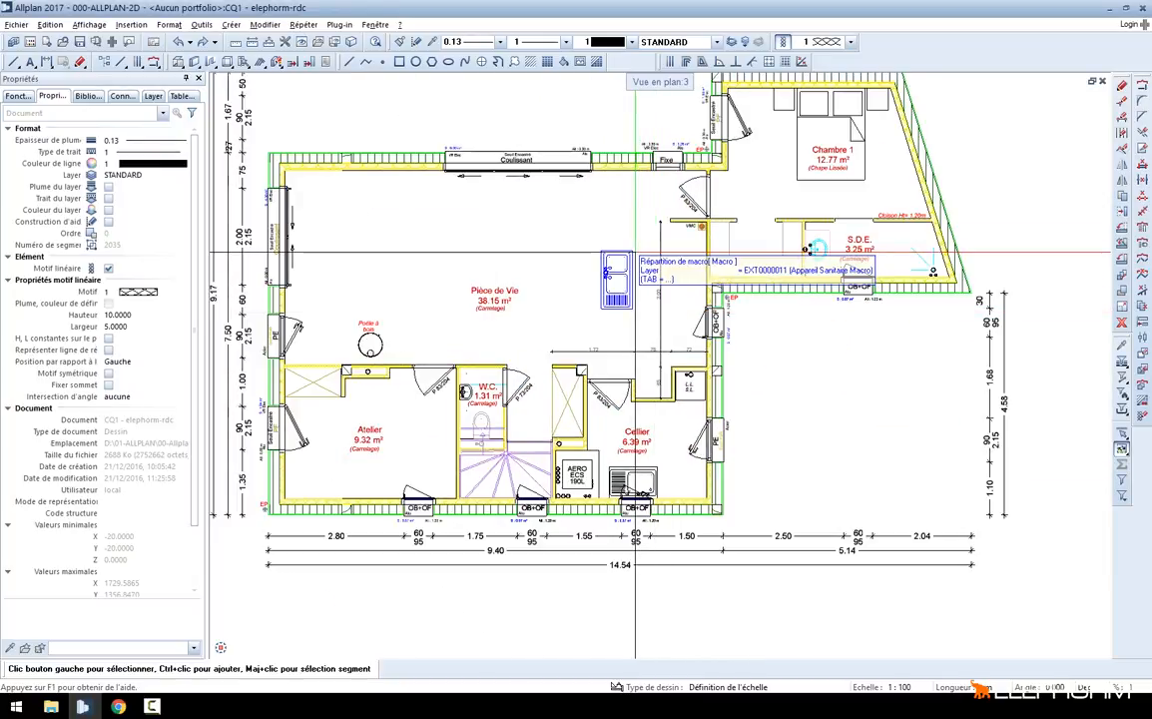
scroll(432, 192, "up", 5)
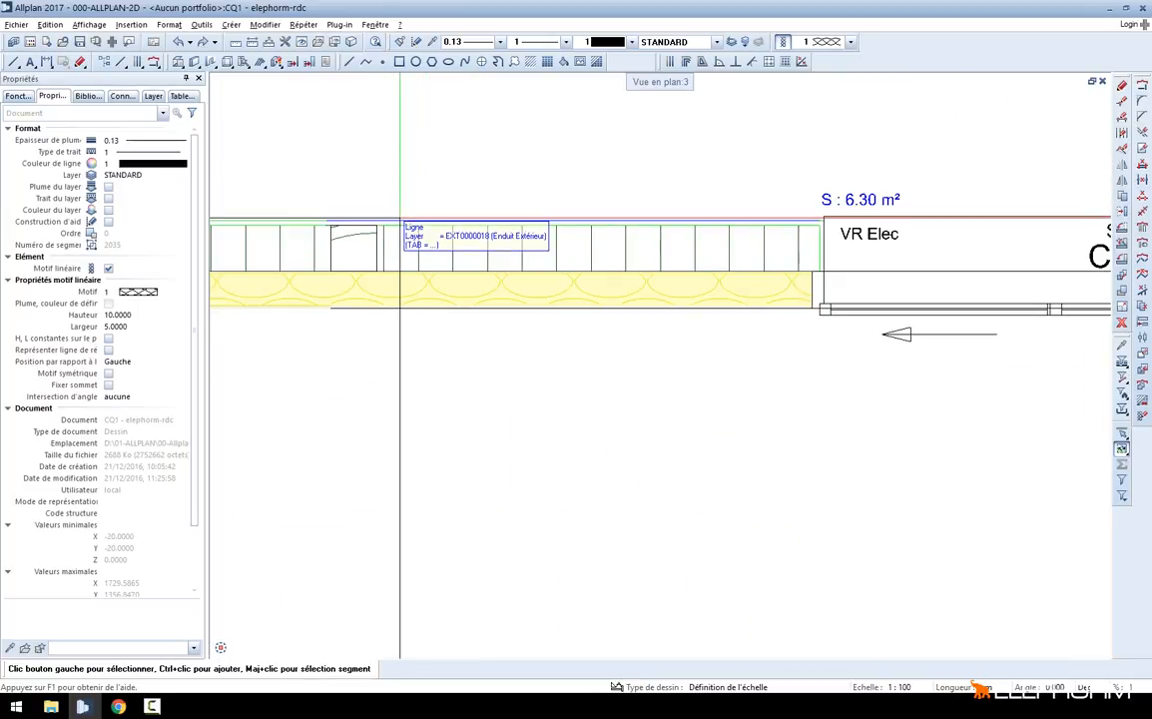
left_click(400, 221)
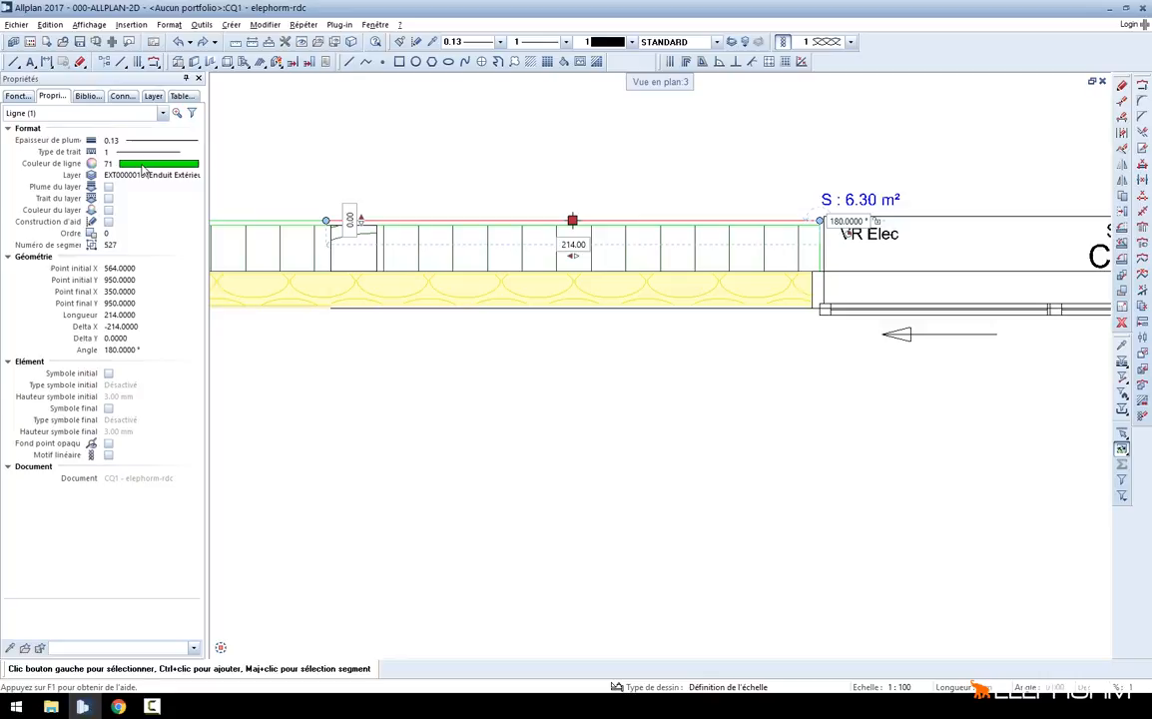
left_click(430, 165)
middle_click_drag(424, 174, 473, 210)
scroll(473, 211, "down", 5)
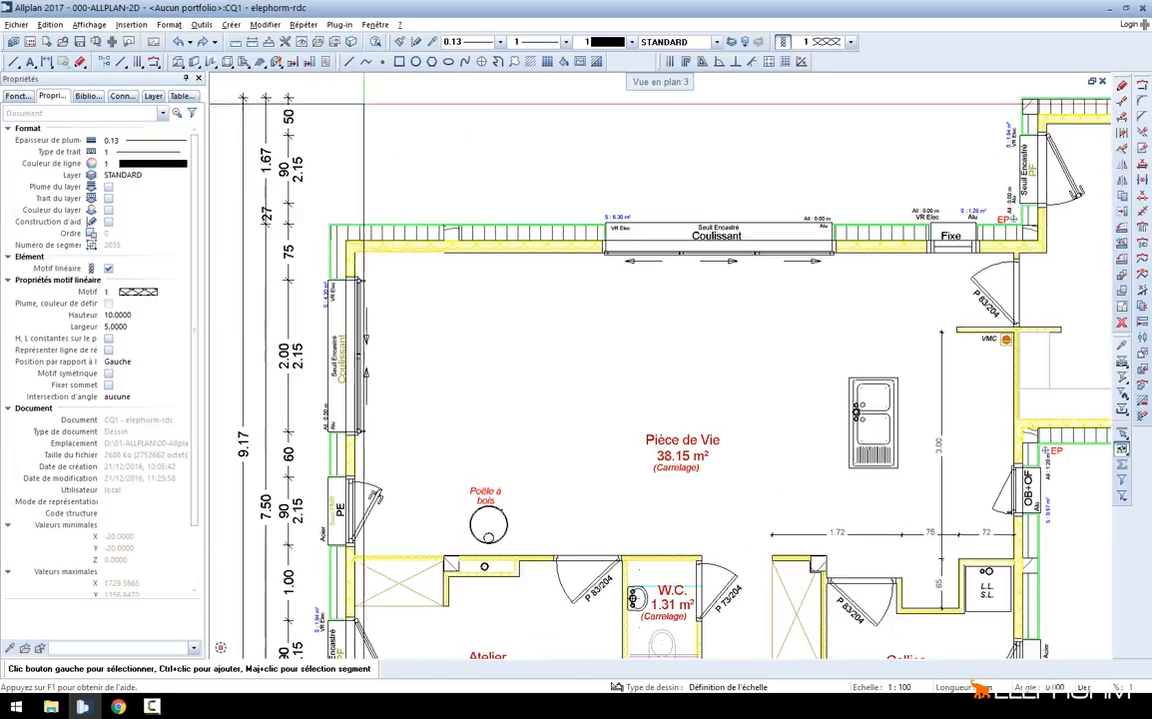
Enable "La couleur montre la plume" in the on-screen representation and hide the Texte and Cotation elements
left_click(89, 24)
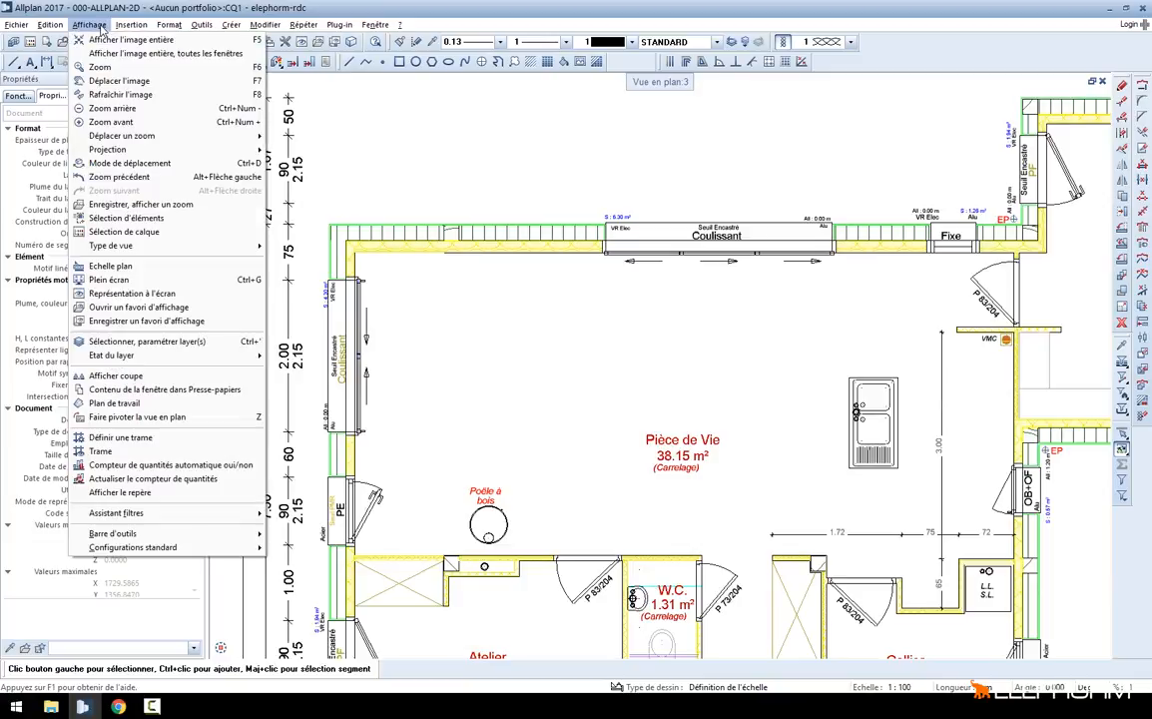
left_click(119, 294)
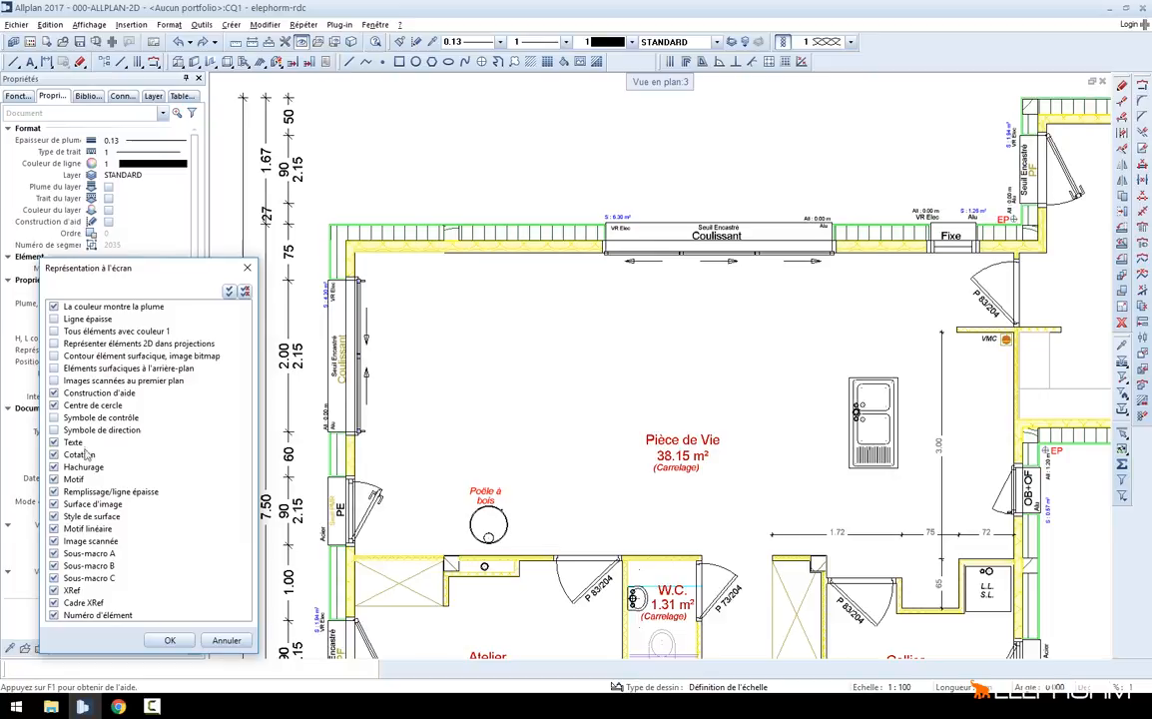
left_click(54, 442)
left_click(54, 454)
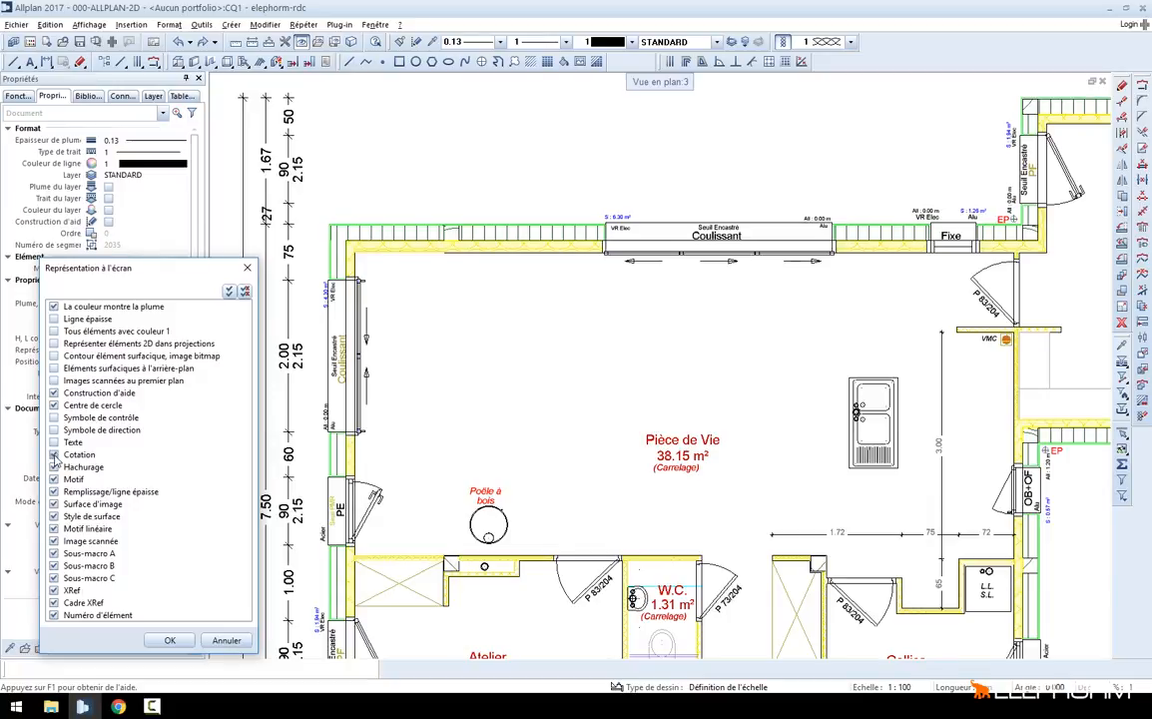
left_click(170, 640)
scroll(508, 266, "down", 1)
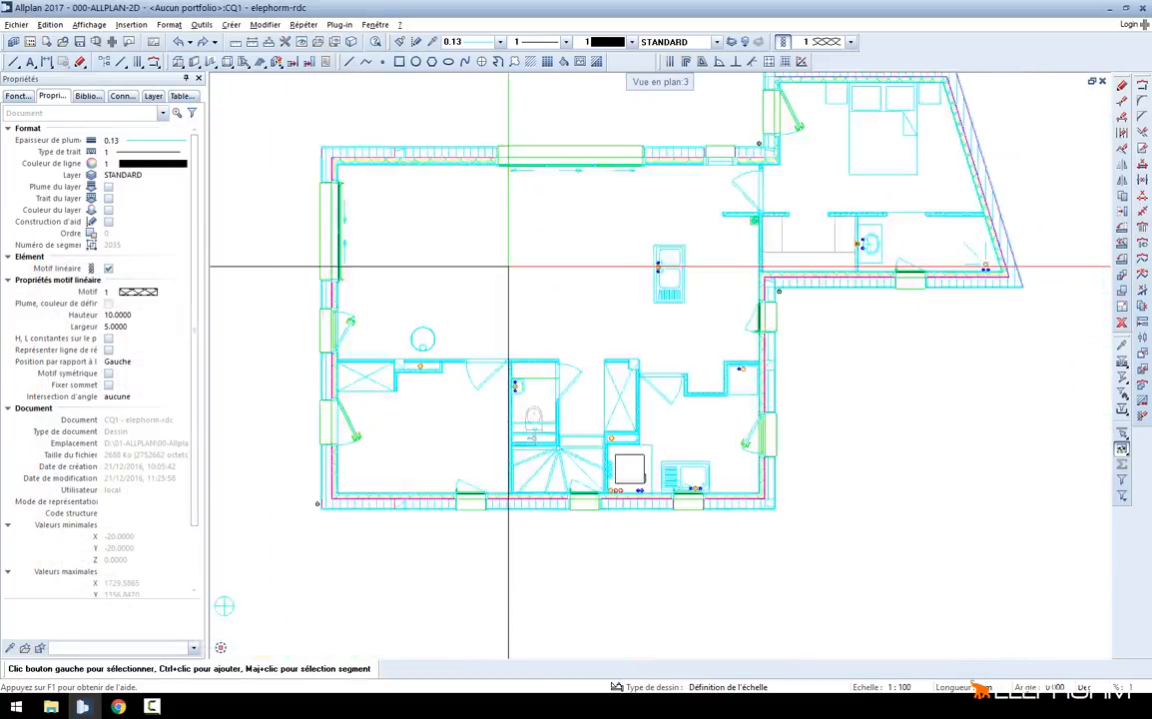
scroll(508, 266, "down", 1)
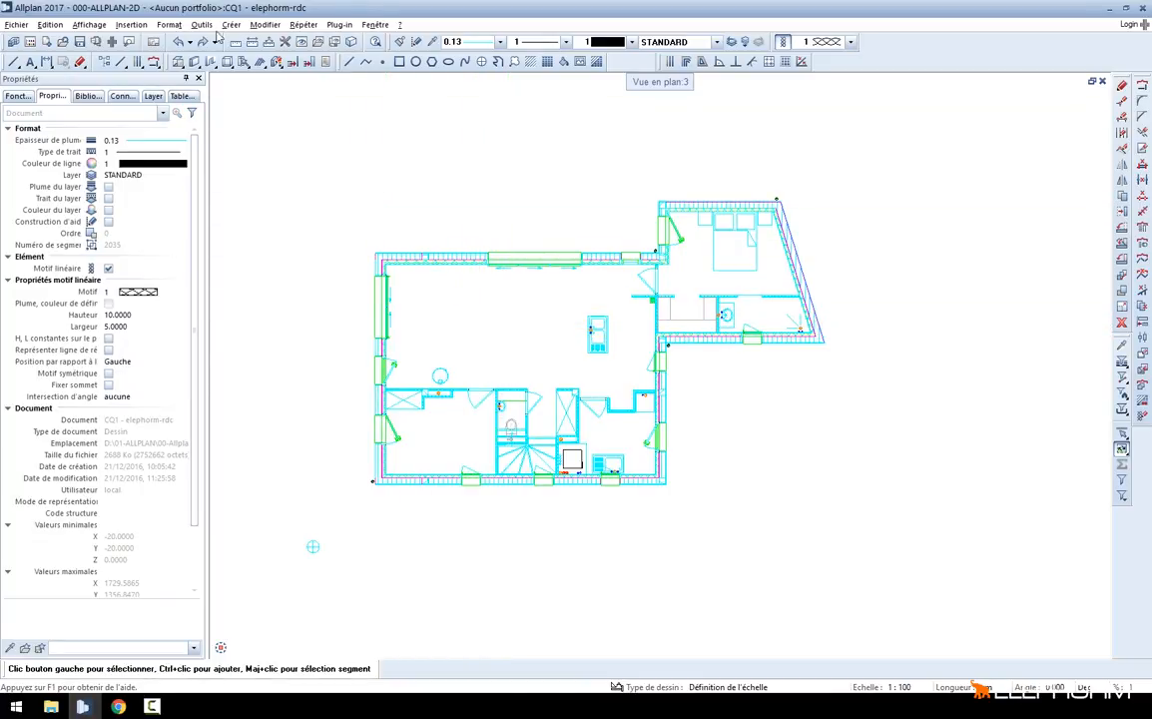
Turn the display of Texte and Cotation elements back on in the on-screen representation
left_click(89, 24)
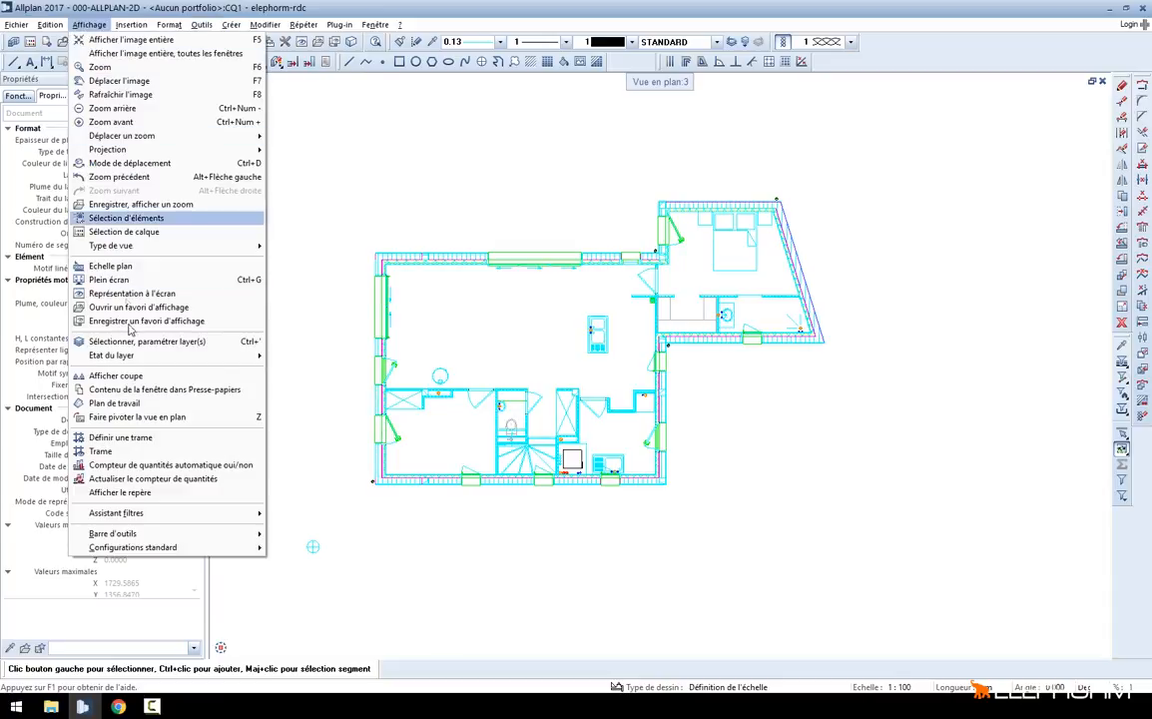
left_click(132, 292)
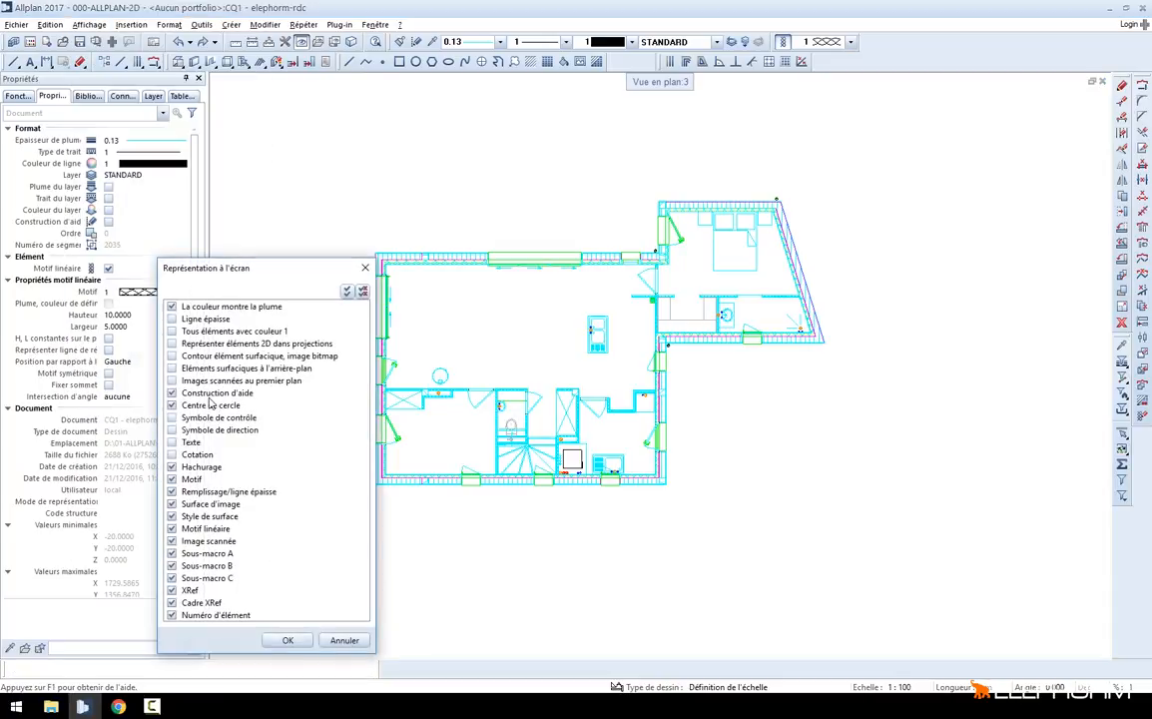
left_click(171, 441)
left_click(171, 454)
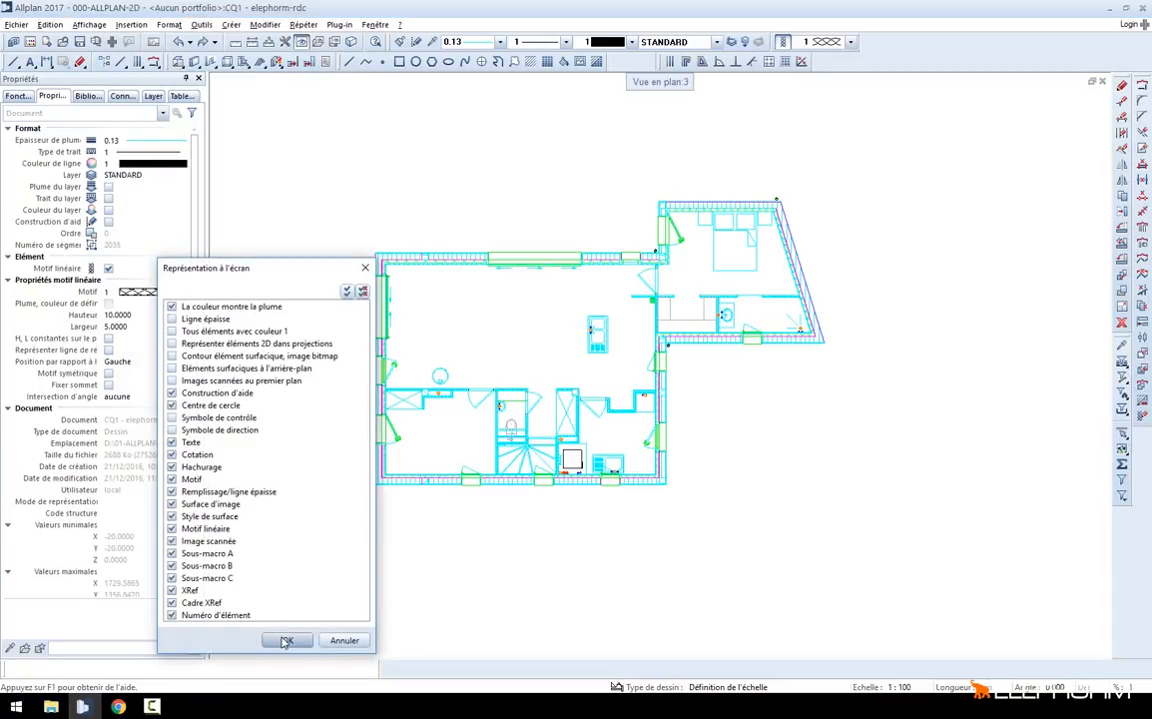
left_click(286, 641)
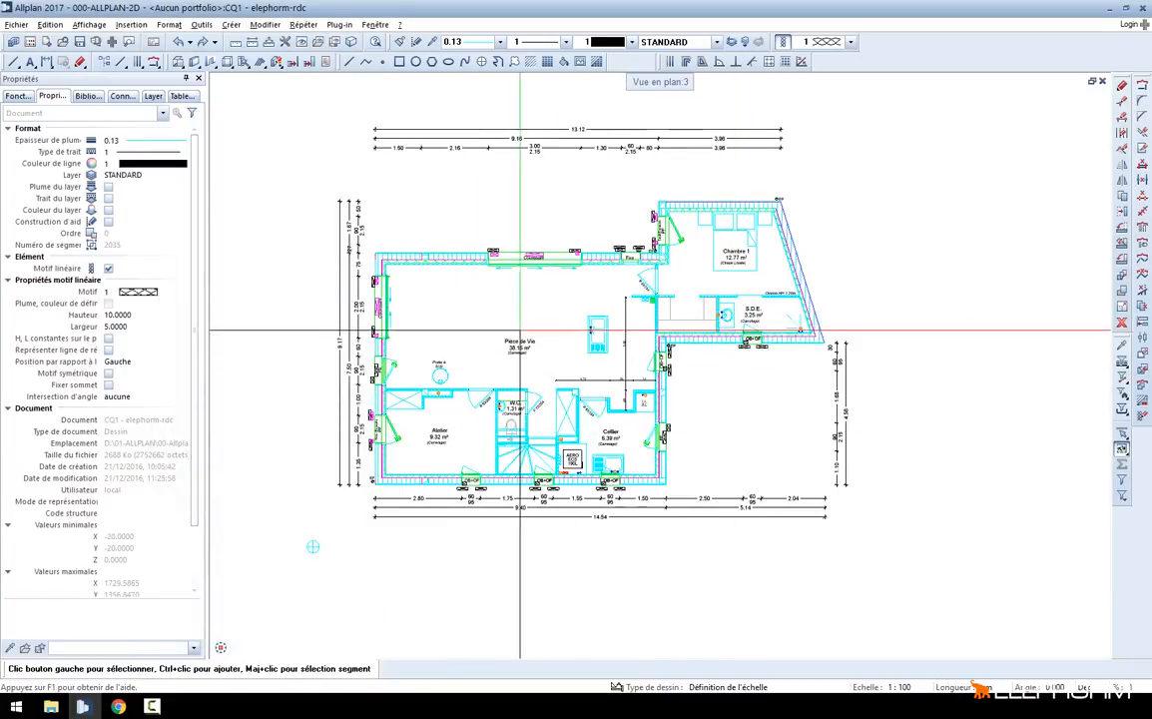
Open the program options and review the general Environnement de travail settings, including the formats available for Saisie des inclinaisons
middle_click_drag(519, 329, 562, 312)
left_click(130, 24)
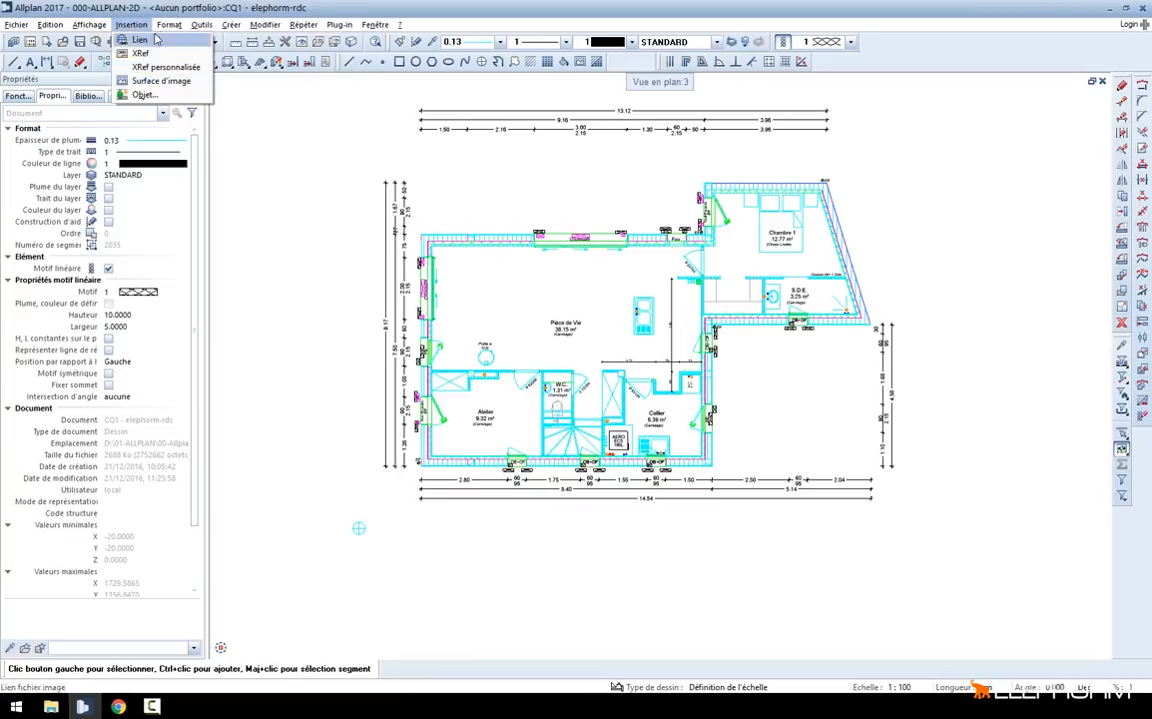
mouse_move(166, 23)
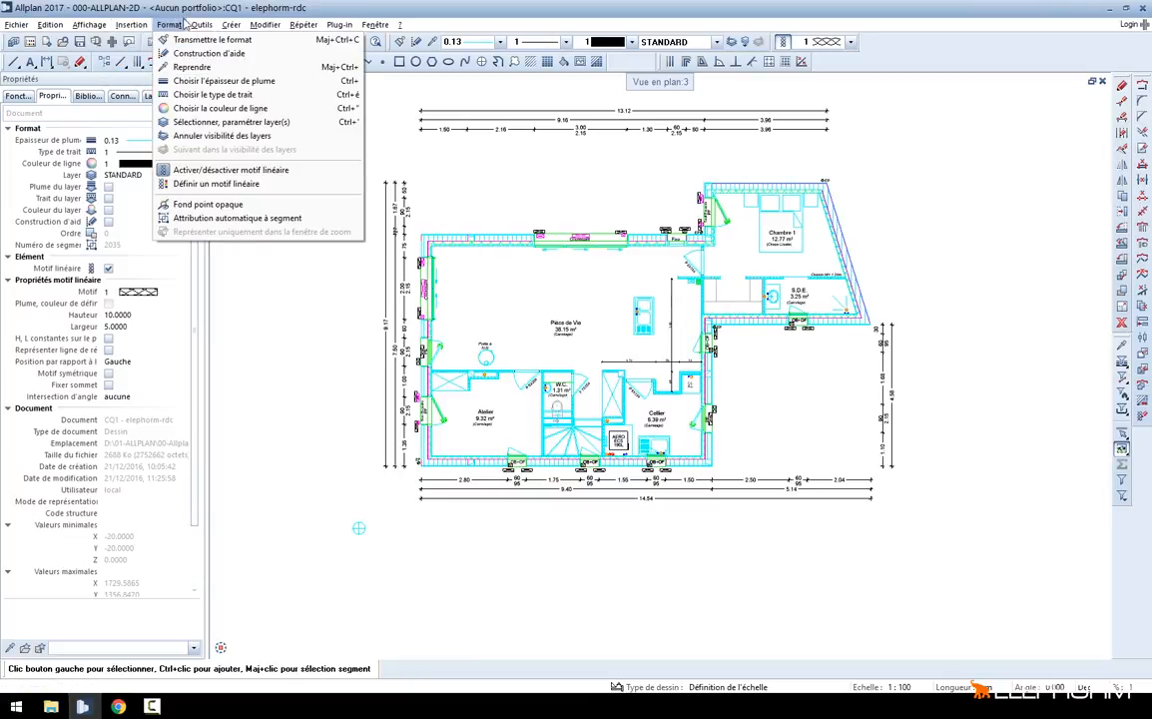
mouse_move(201, 24)
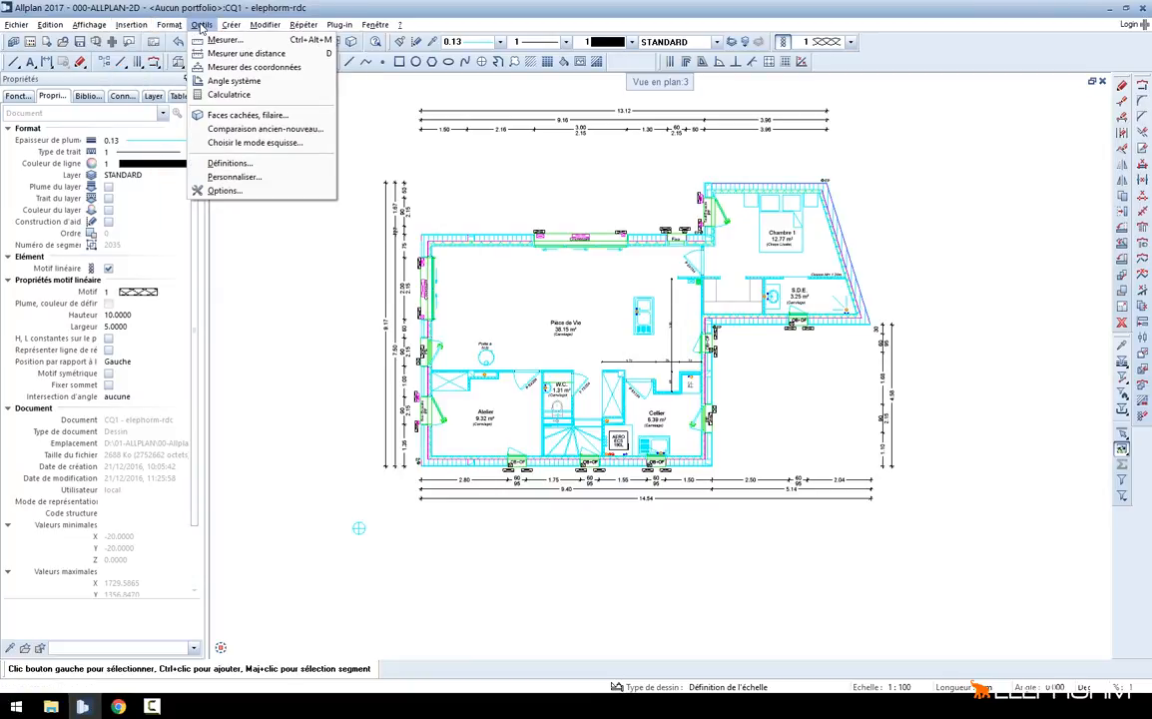
left_click(240, 192)
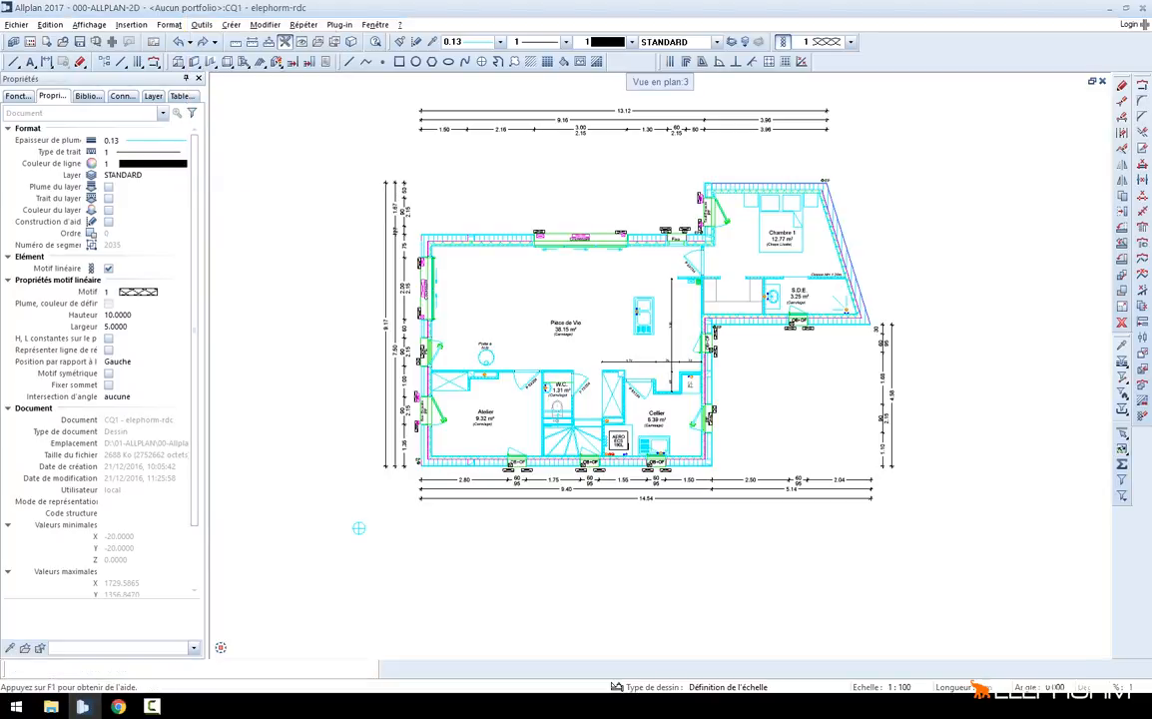
left_click(325, 134)
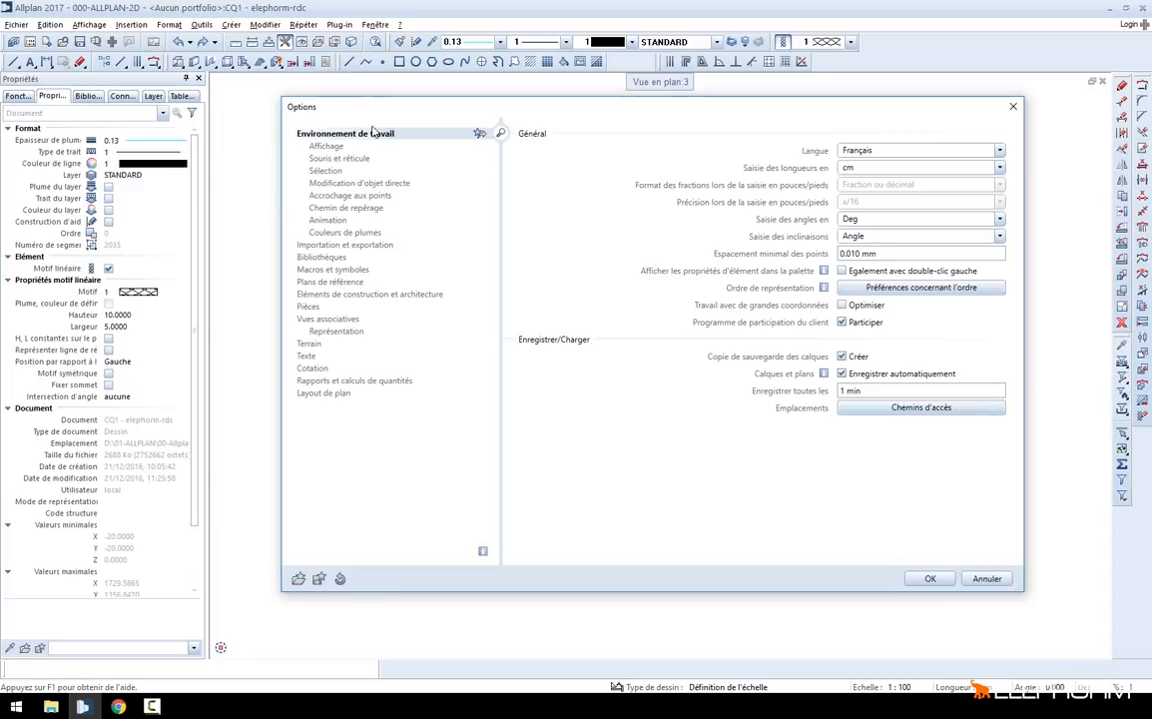
left_click_drag(372, 108, 357, 111)
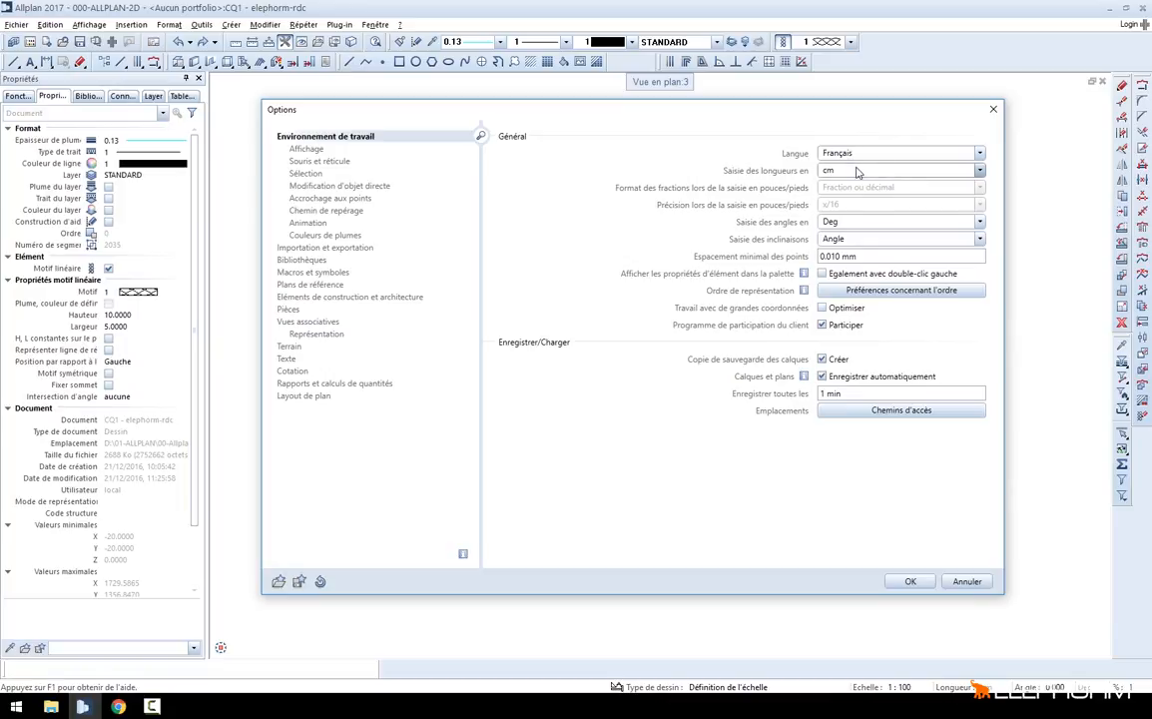
left_click(849, 240)
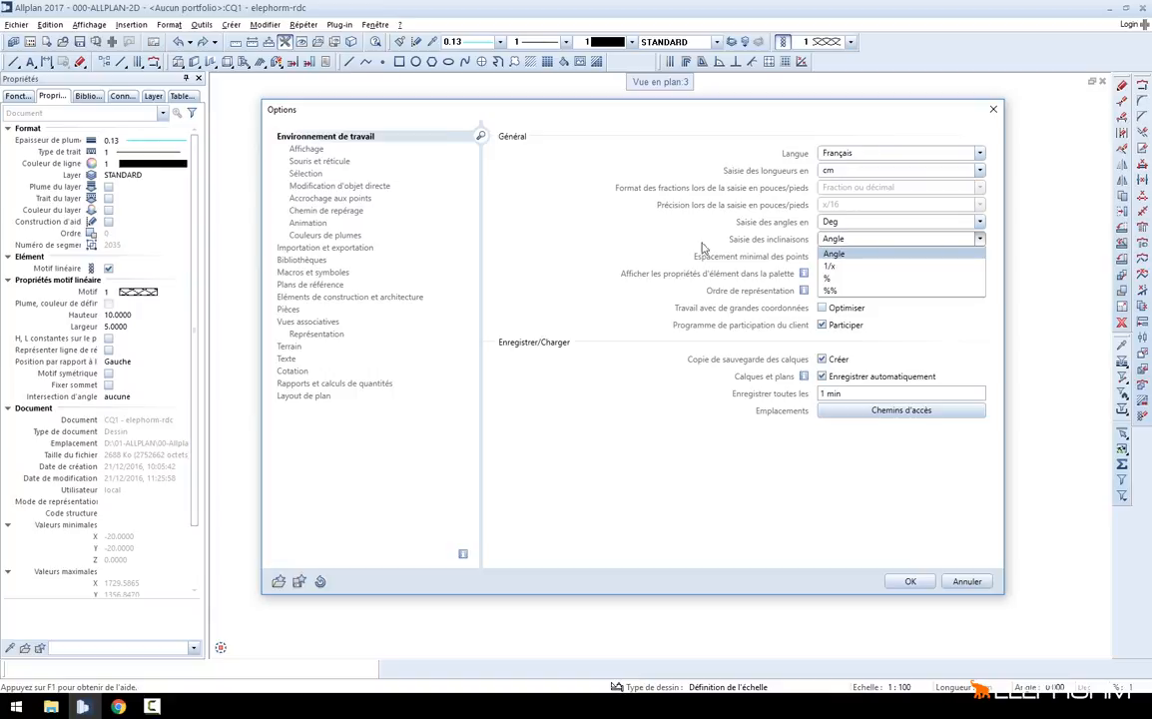
left_click(626, 241)
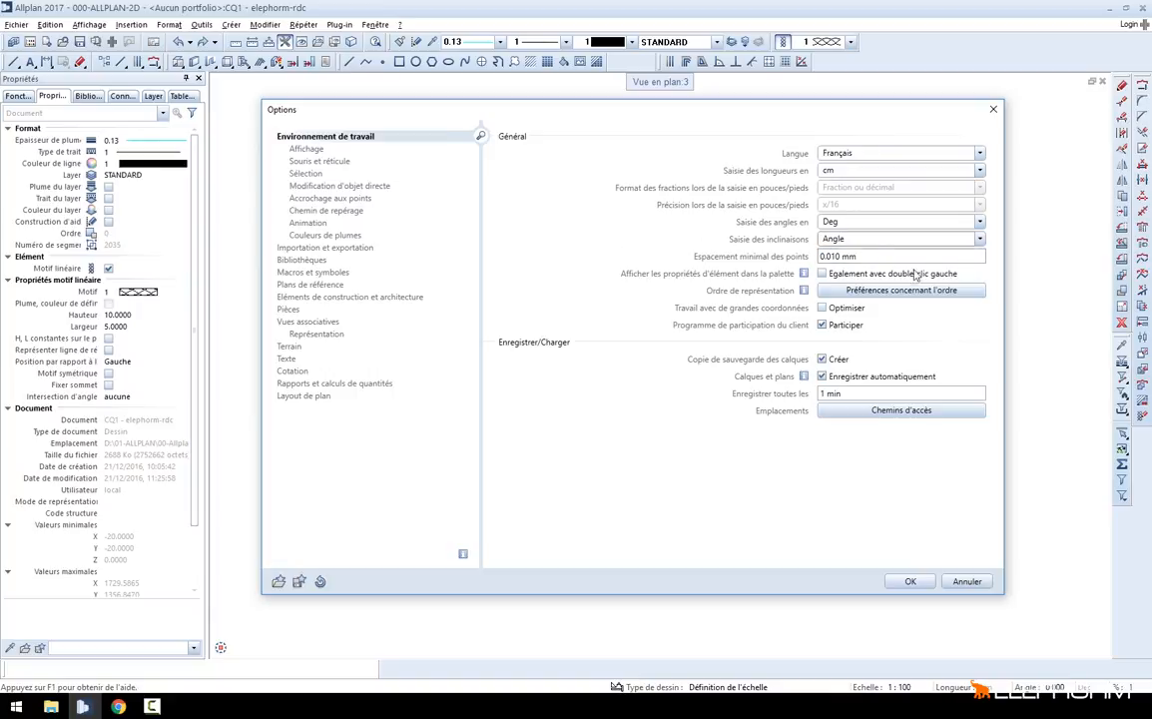
Review the Affichage and Souris et réticule options, then accept the dialog and check the crosshair on the plan
left_click(352, 154)
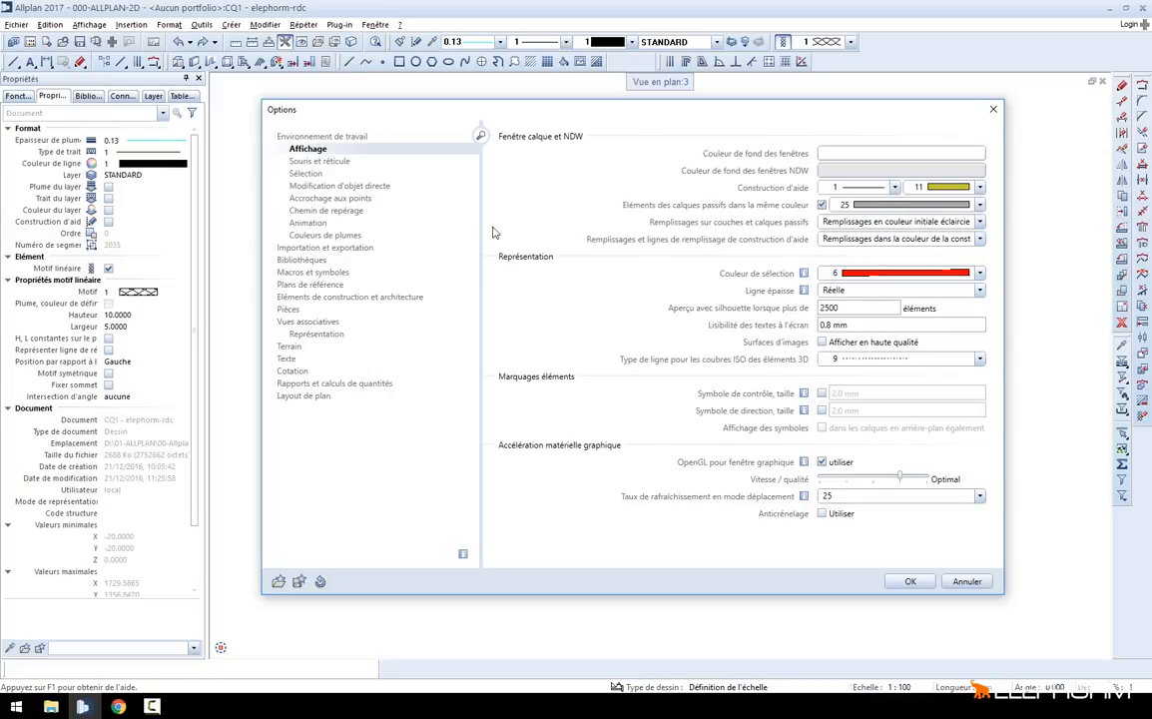
left_click(336, 165)
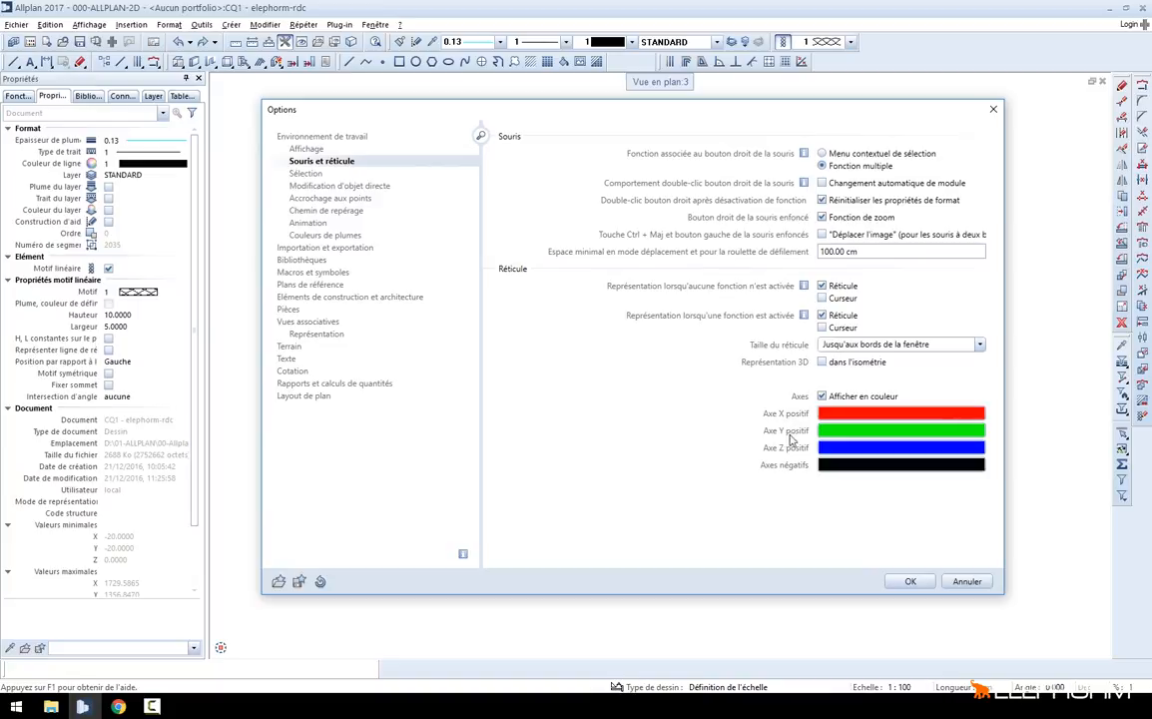
left_click(909, 581)
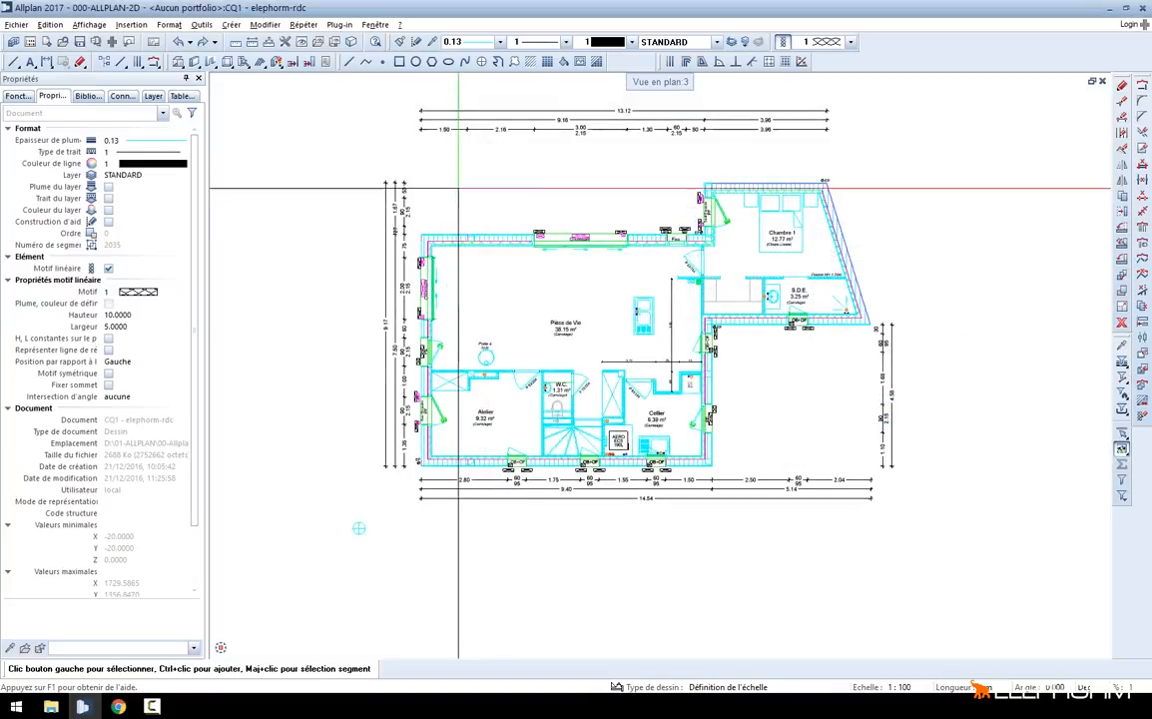
scroll(524, 257, "up", 2)
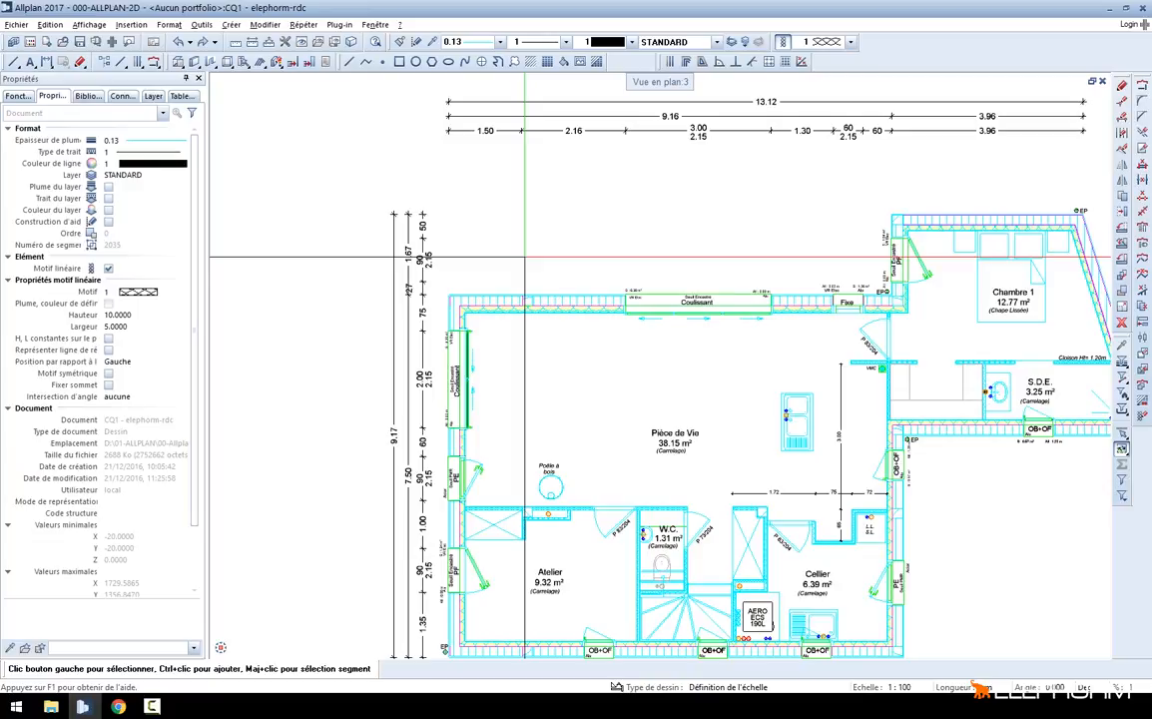
Reopen the program options, review the Sélection settings for selection colours and element info, and accept the dialog
left_click(200, 24)
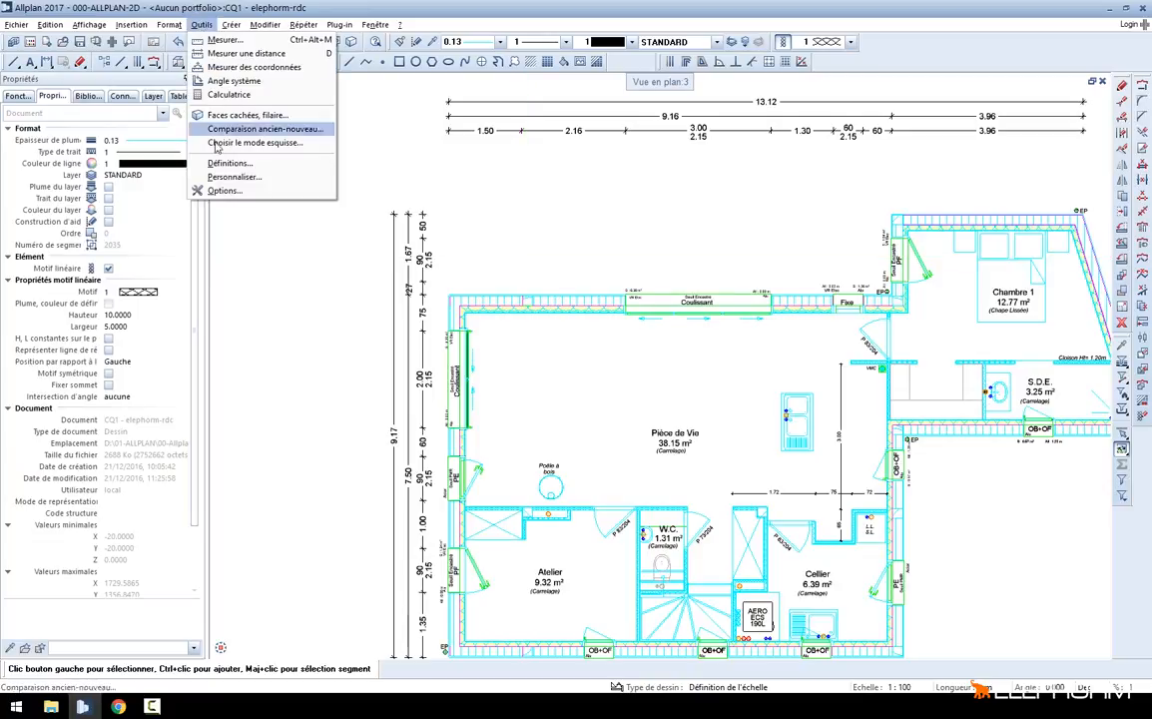
left_click(223, 192)
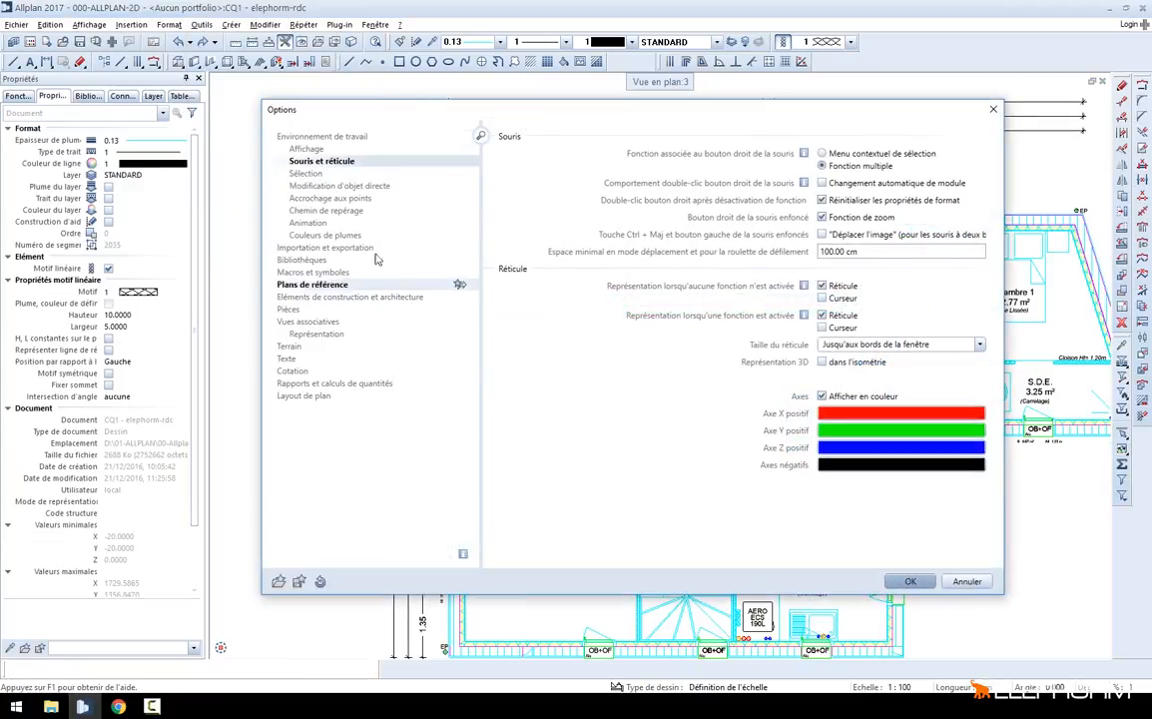
left_click(318, 174)
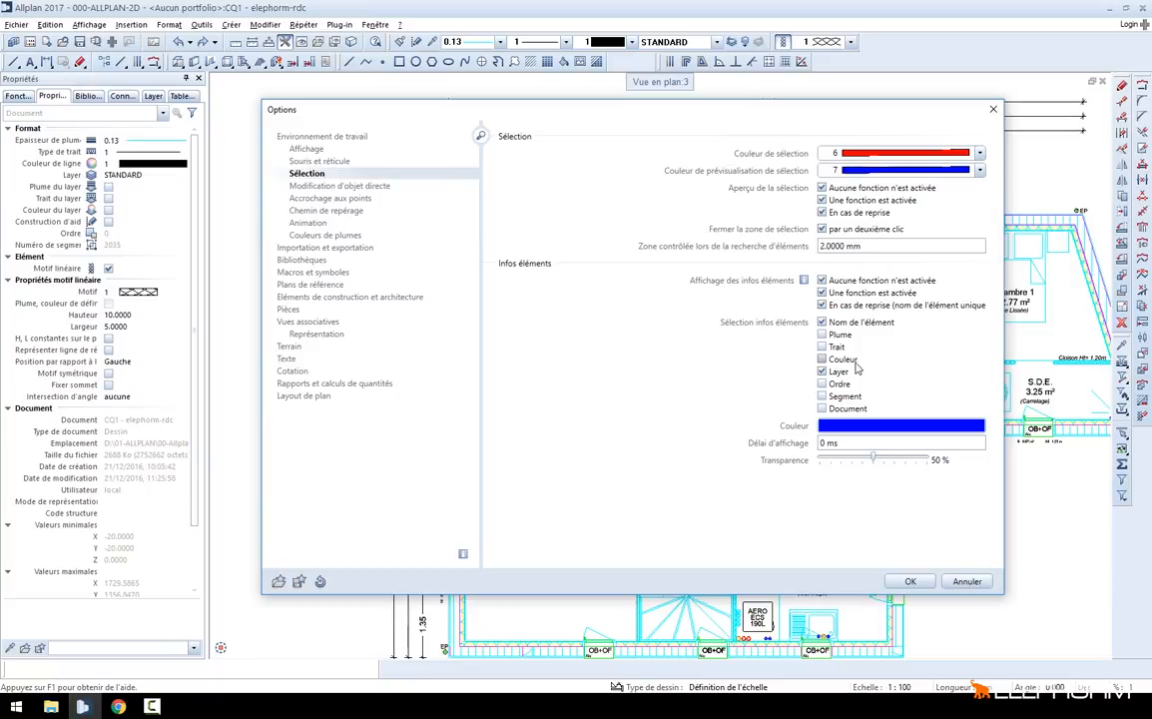
left_click(908, 582)
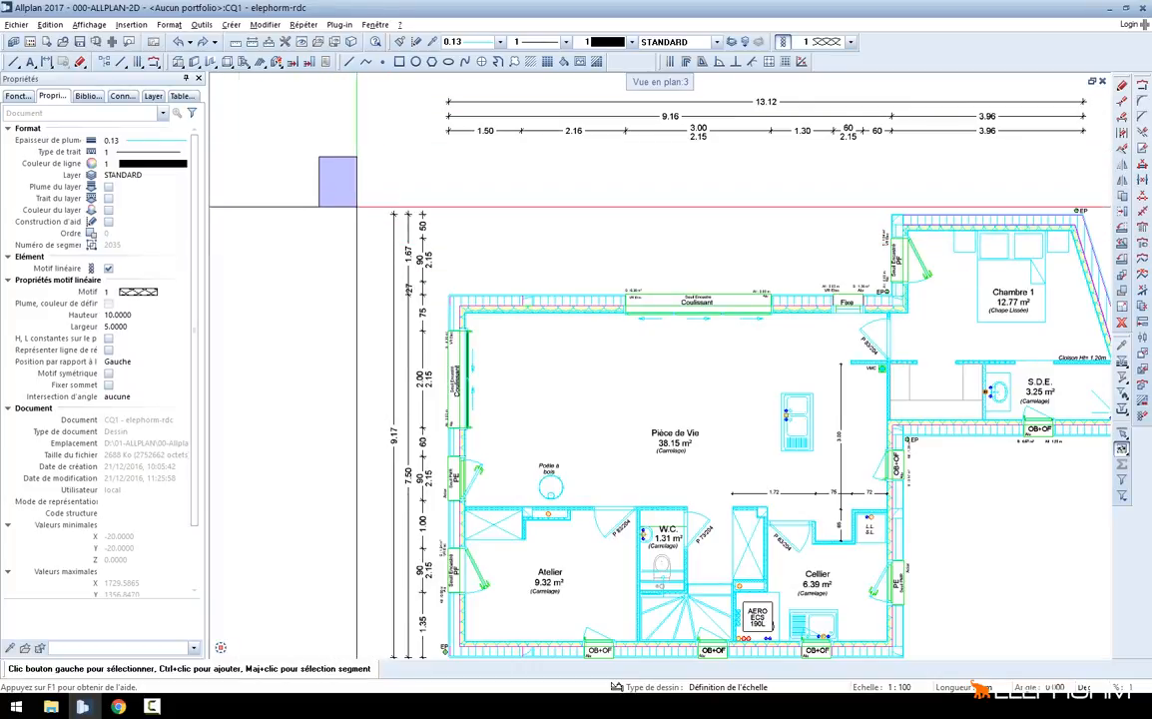
Try selecting the living room's upper-left wall corner with an enclosing window and with a crossing window, clearing each selection
left_click_drag(380, 213, 490, 336)
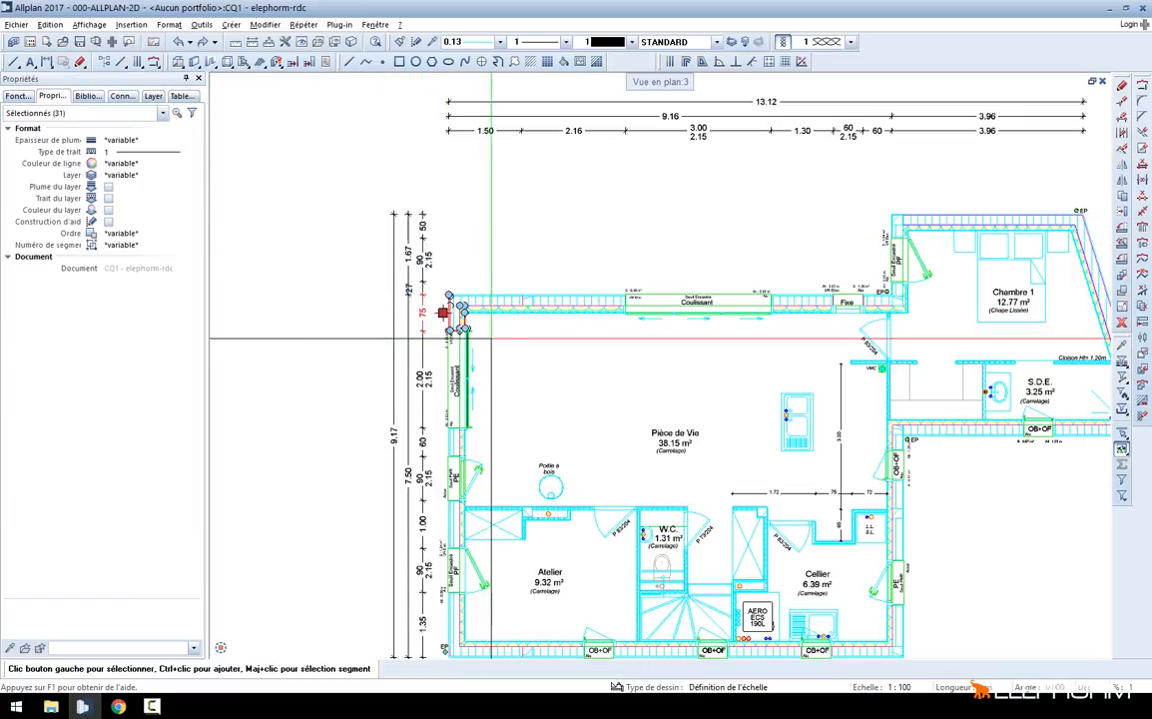
middle_click_drag(518, 361, 516, 292)
scroll(473, 264, "up", 2)
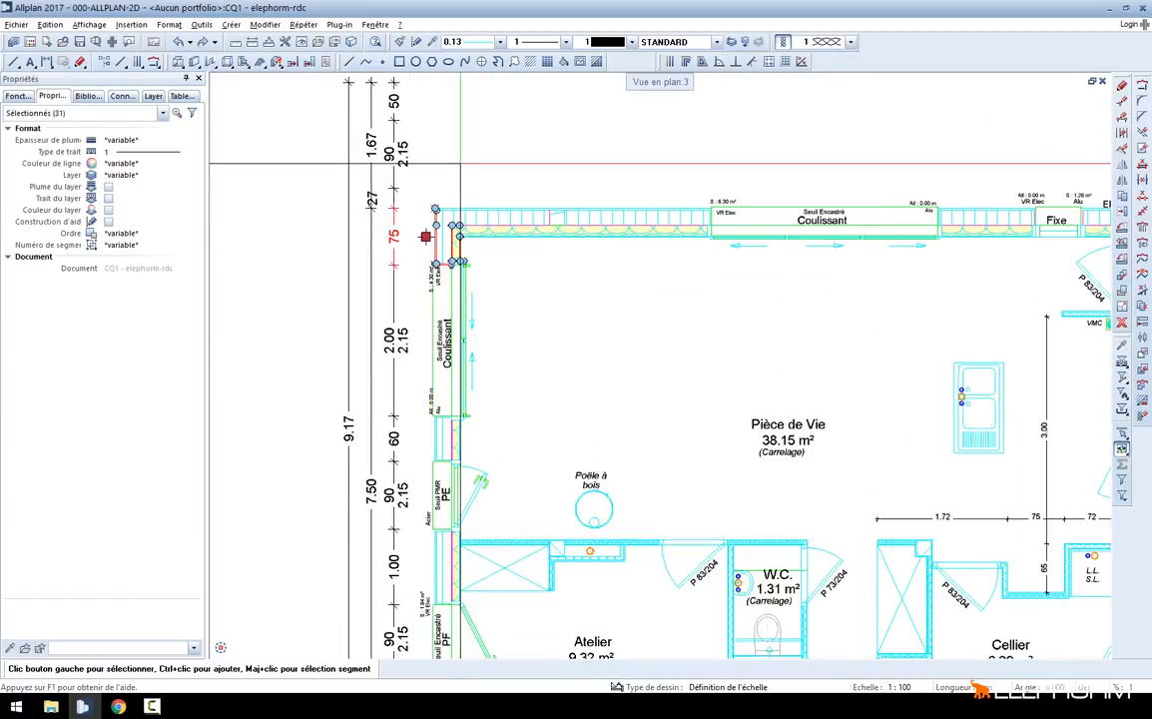
left_click(459, 166)
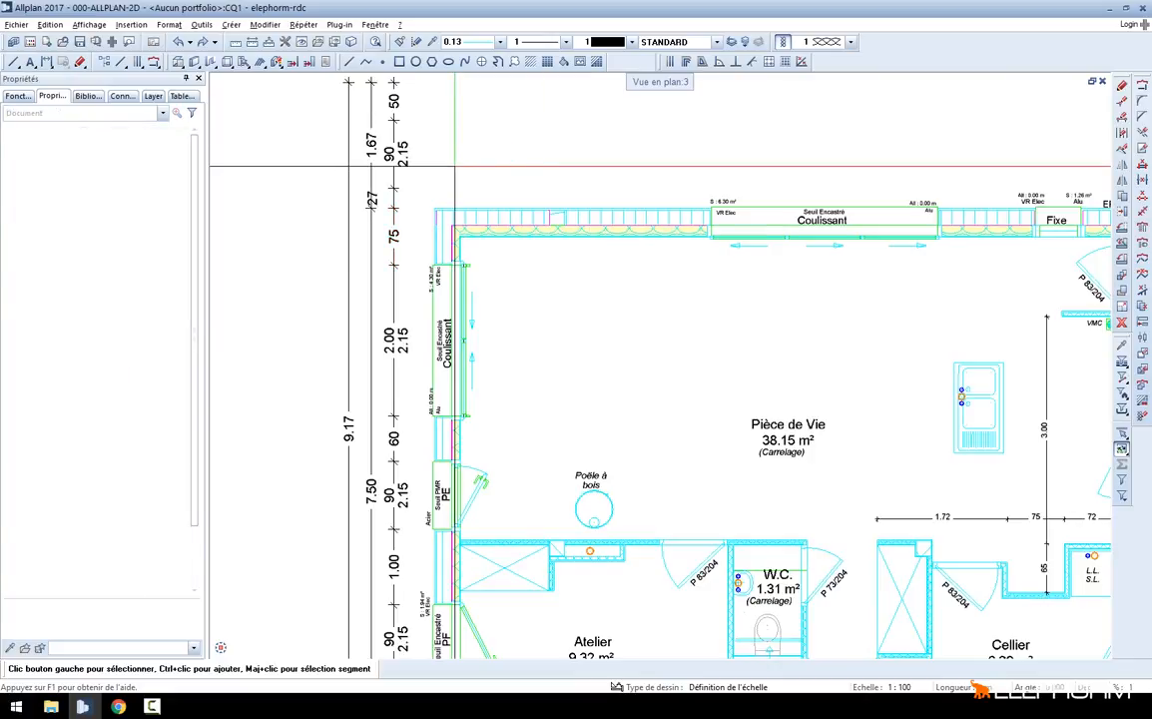
left_click_drag(550, 132, 388, 241)
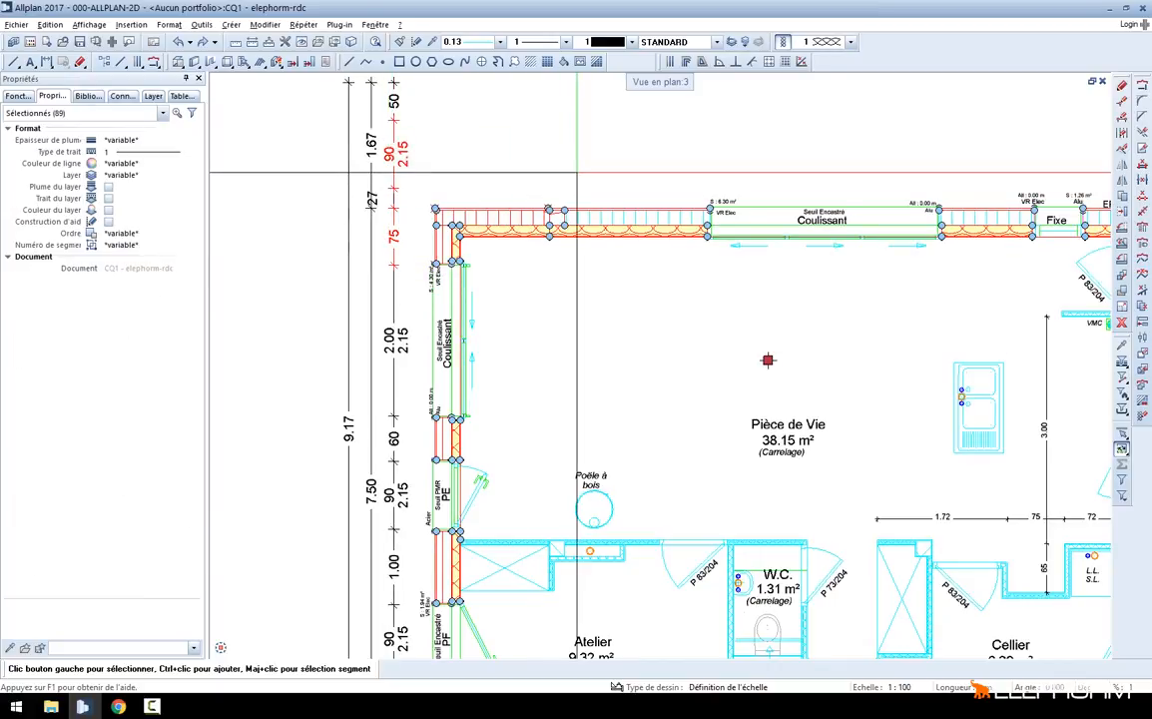
key("Escape")
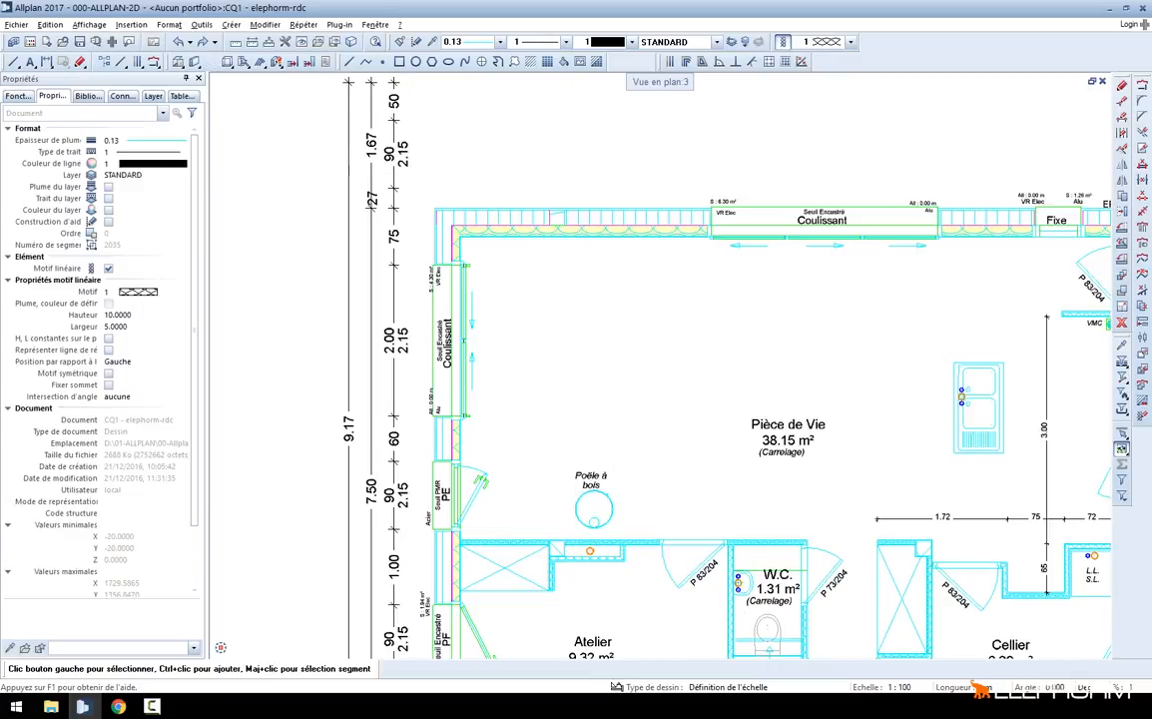
left_click_drag(289, 158, 342, 239)
scroll(347, 226, "down", 2)
scroll(366, 253, "up", 2)
right_click(343, 240)
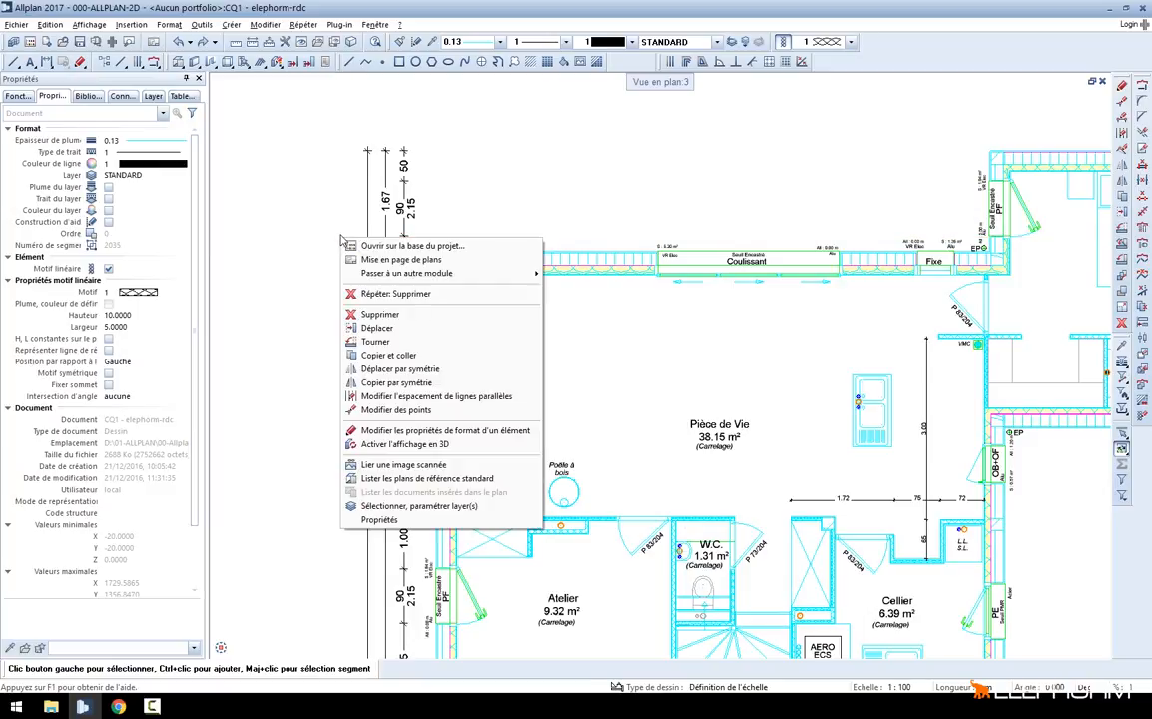
key("Escape")
key("Escape")
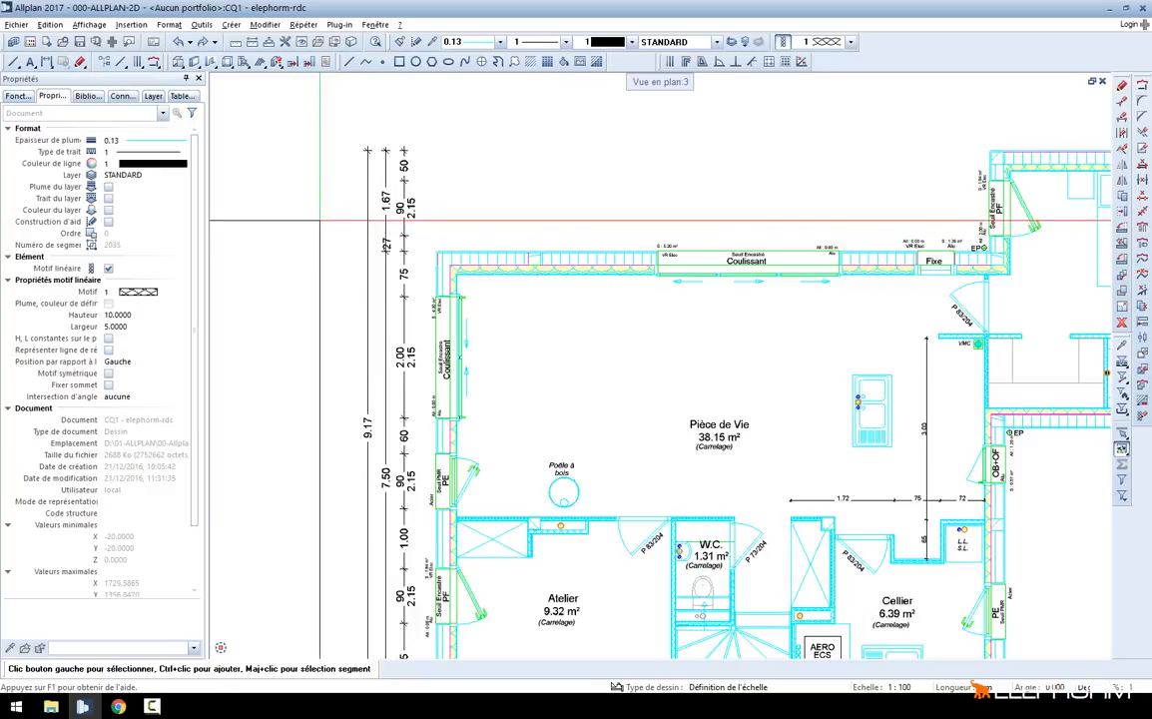
Start the Déplacer command and select the enclosed elements of the living room's upper-left wall corner
middle_click_drag(327, 224, 303, 186)
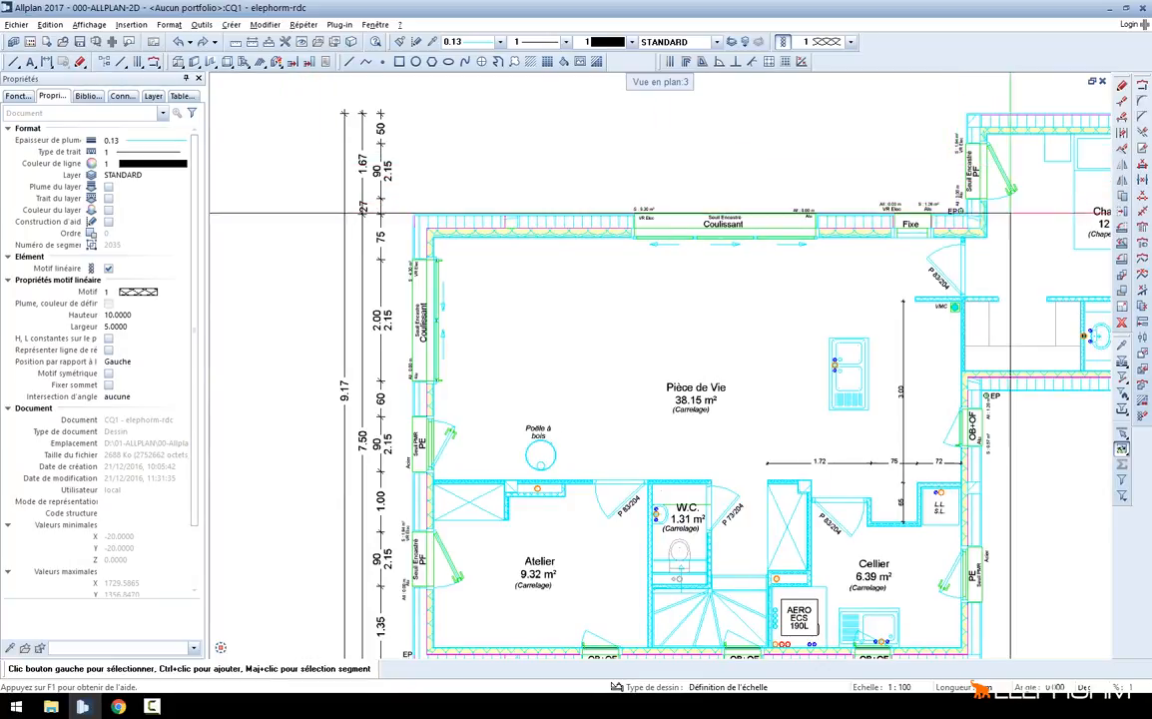
left_click(1122, 212)
mouse_move(306, 165)
left_mouse_down()
mouse_move(345, 200)
mouse_move(359, 240)
mouse_move(462, 266)
left_mouse_up()
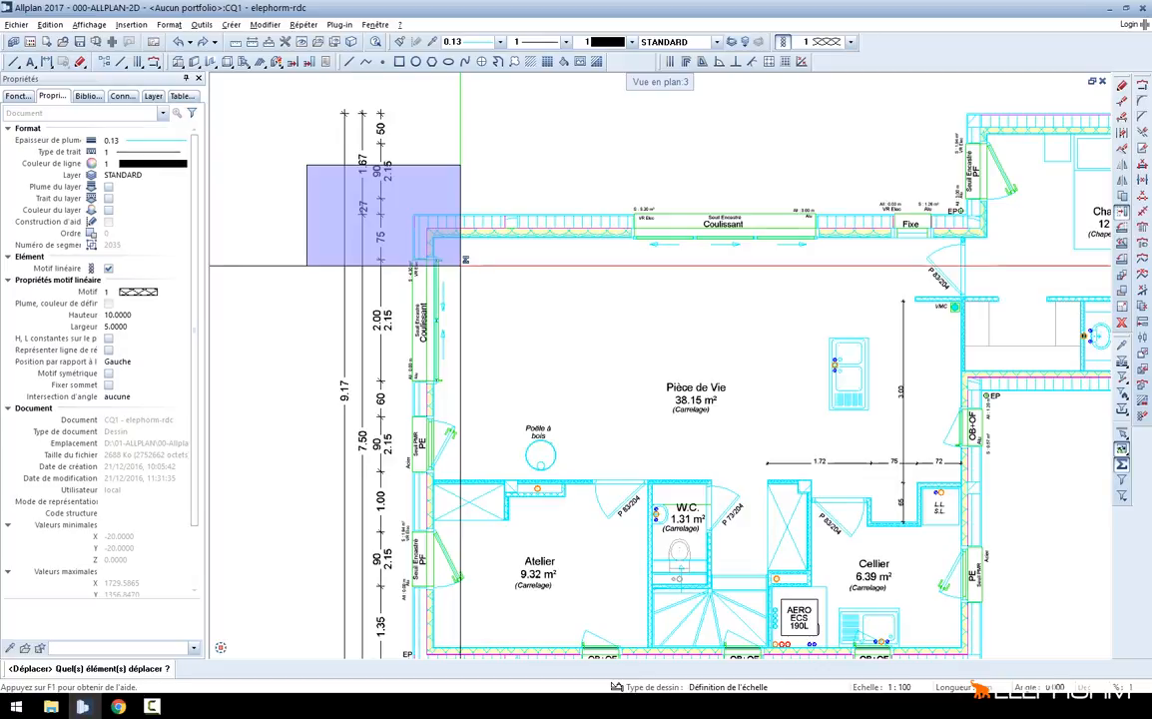
left_click_drag(461, 265, 460, 262)
scroll(432, 196, "up", 2)
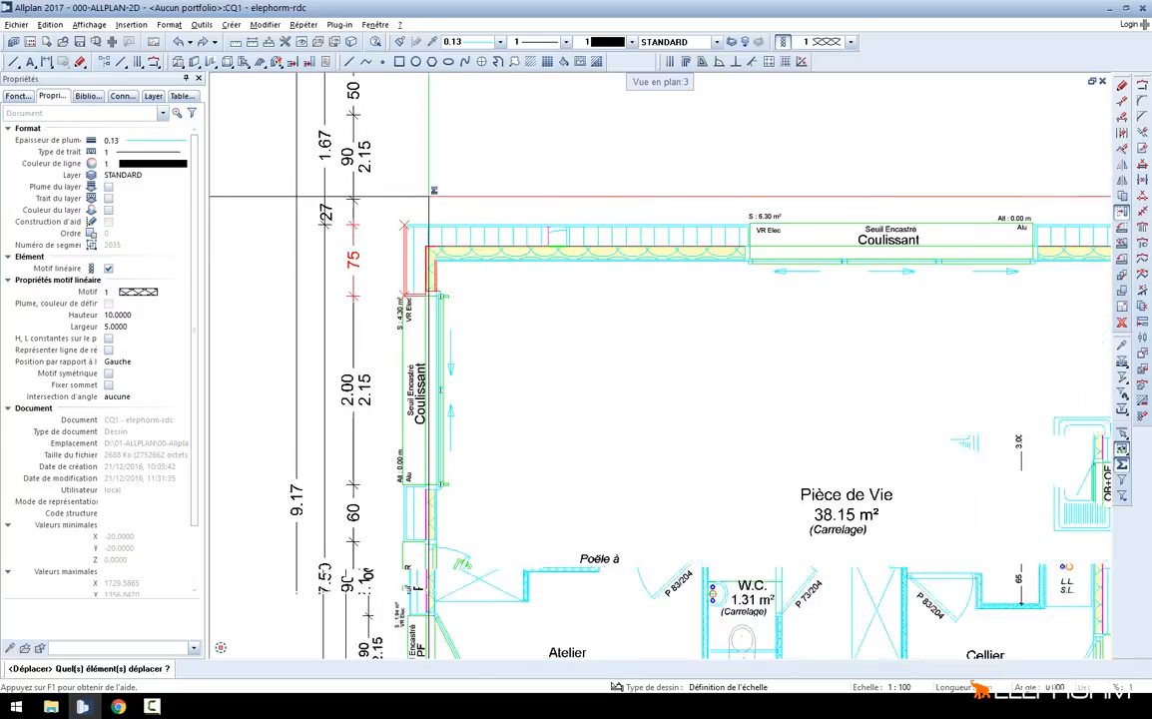
Add the living room's upper wall sections and the Coulissant sliding window to the elements to move
mouse_move(381, 209)
left_mouse_down()
mouse_move(476, 275)
mouse_move(771, 277)
left_mouse_up()
middle_click_drag(601, 236, 416, 236)
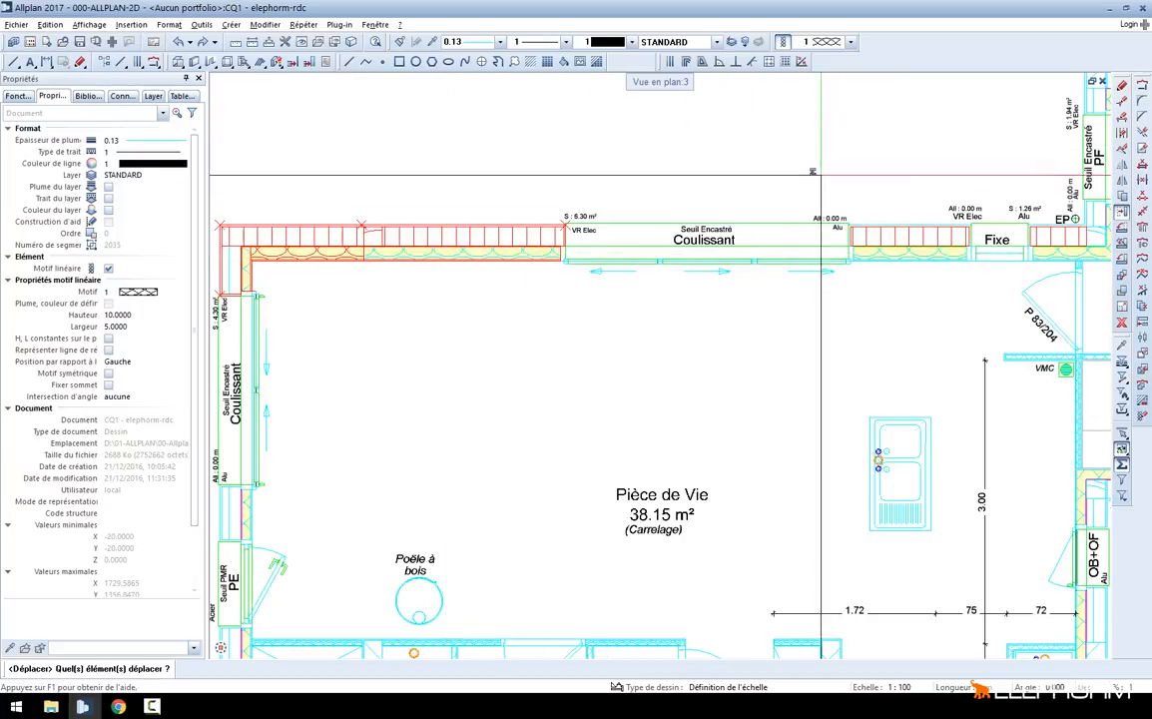
left_click_drag(526, 162, 874, 327)
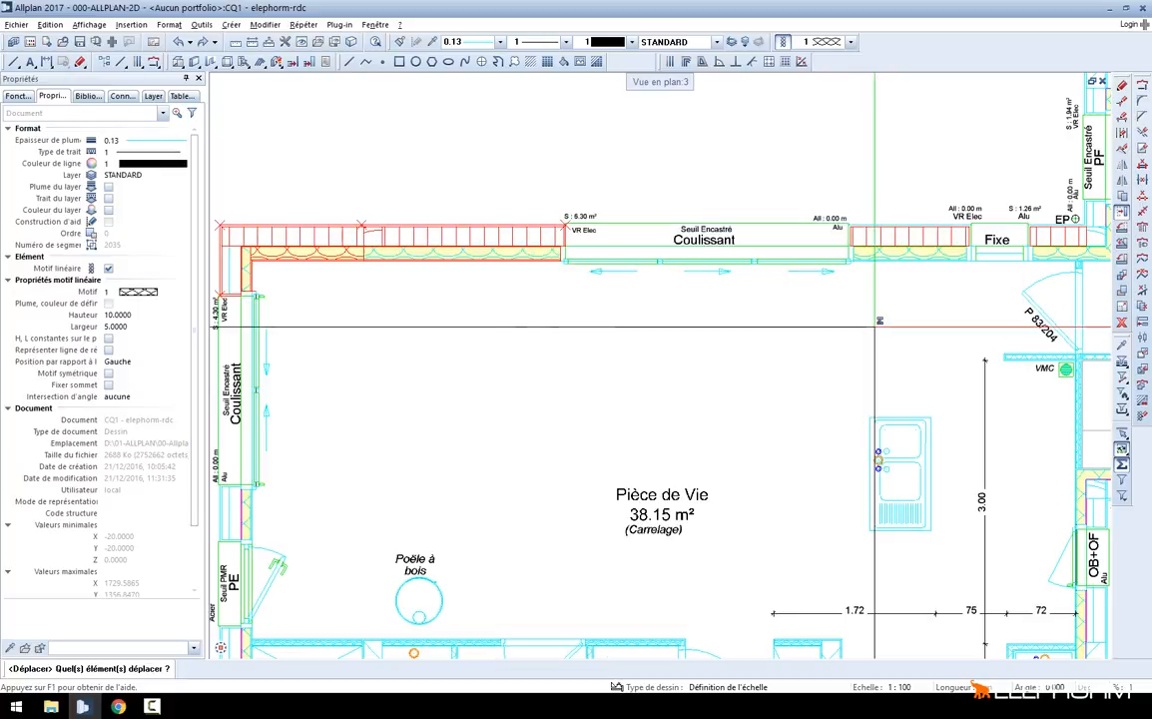
scroll(619, 350, "down", 4)
middle_click_drag(619, 349, 561, 279)
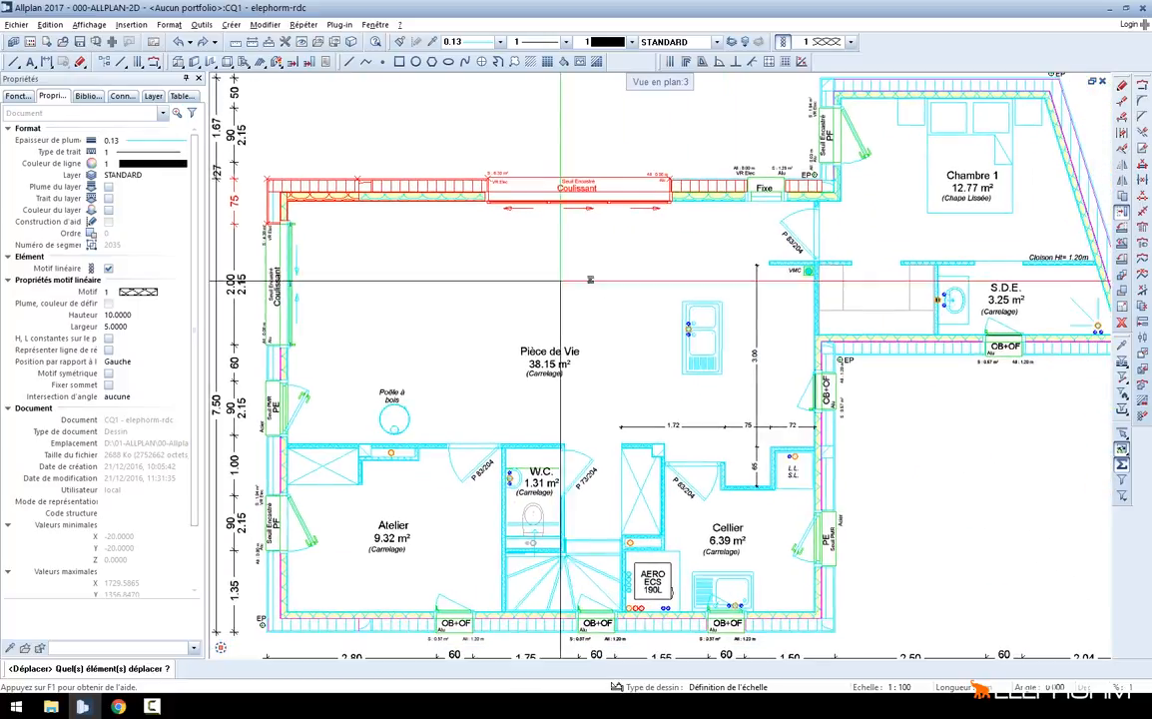
Add the sink, the crossed dimensions below it and the closet beside the Cellier to the move selection, and finish selecting
scroll(734, 325, "up", 2)
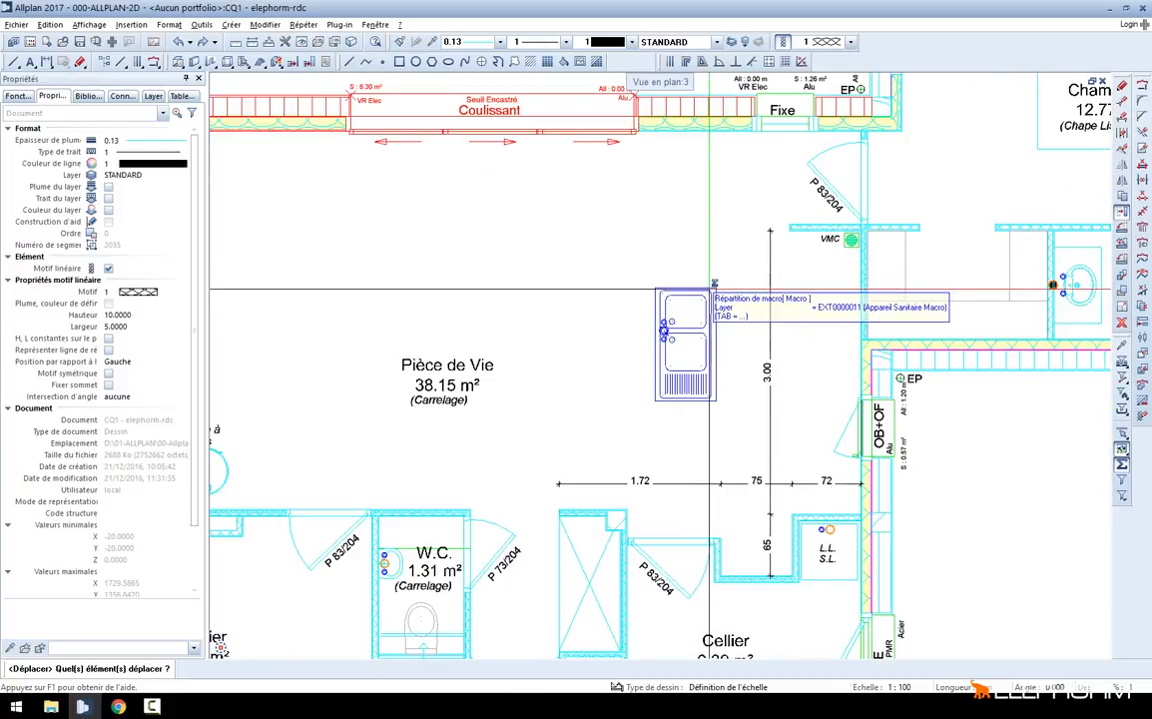
left_click_drag(735, 265, 562, 454)
middle_click_drag(562, 454, 566, 341)
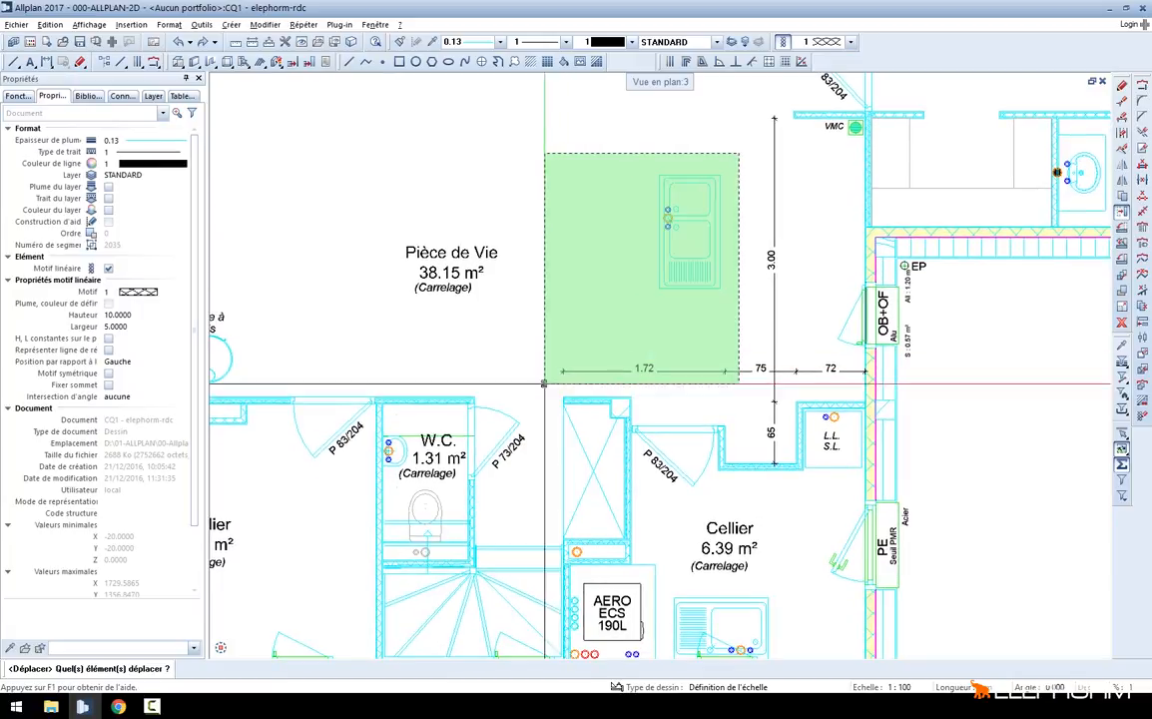
left_click_drag(534, 414, 532, 414)
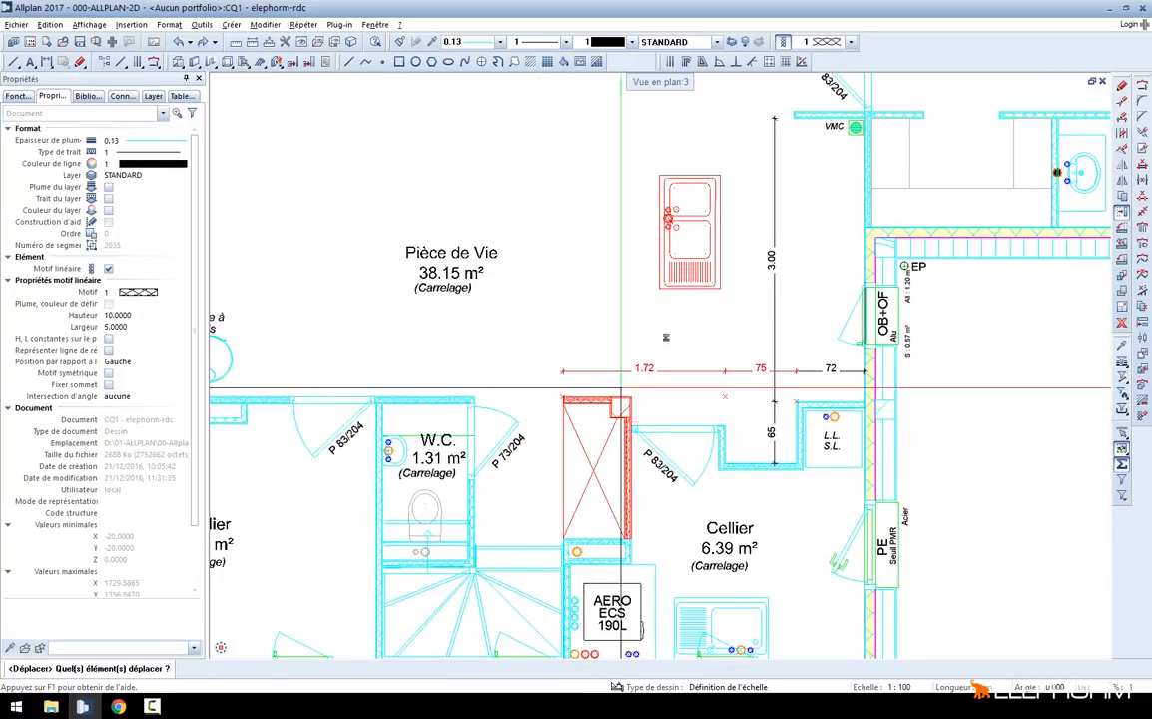
middle_click_drag(506, 161, 539, 204)
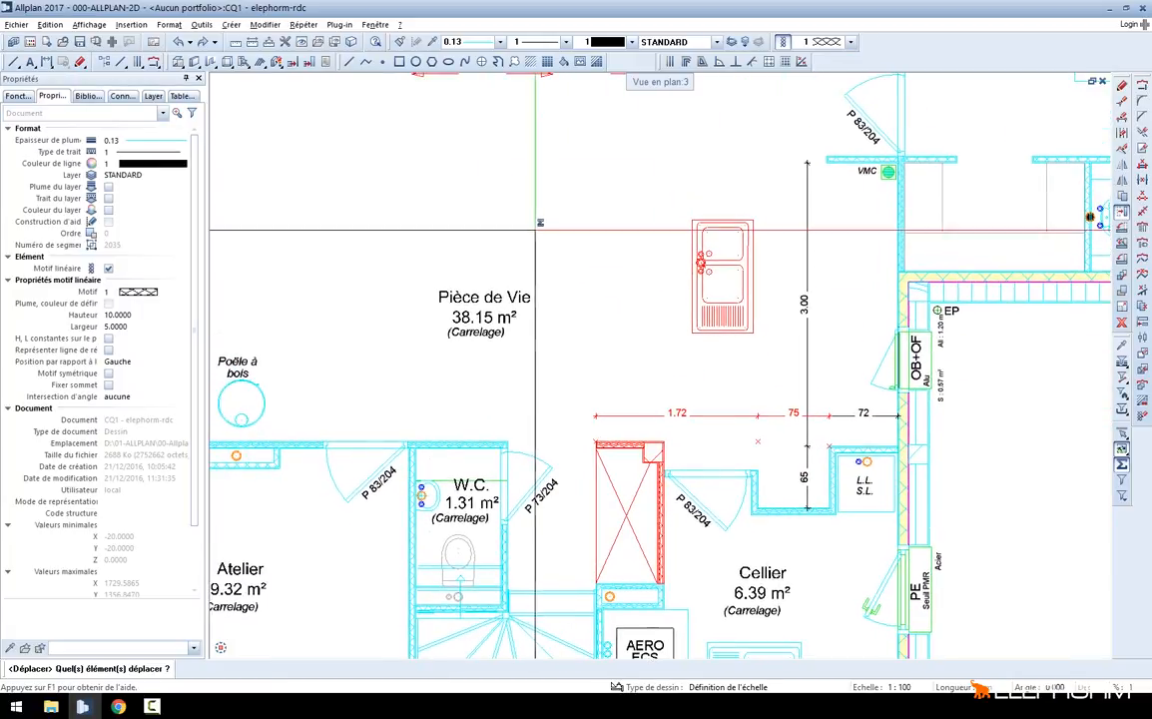
right_click(535, 227)
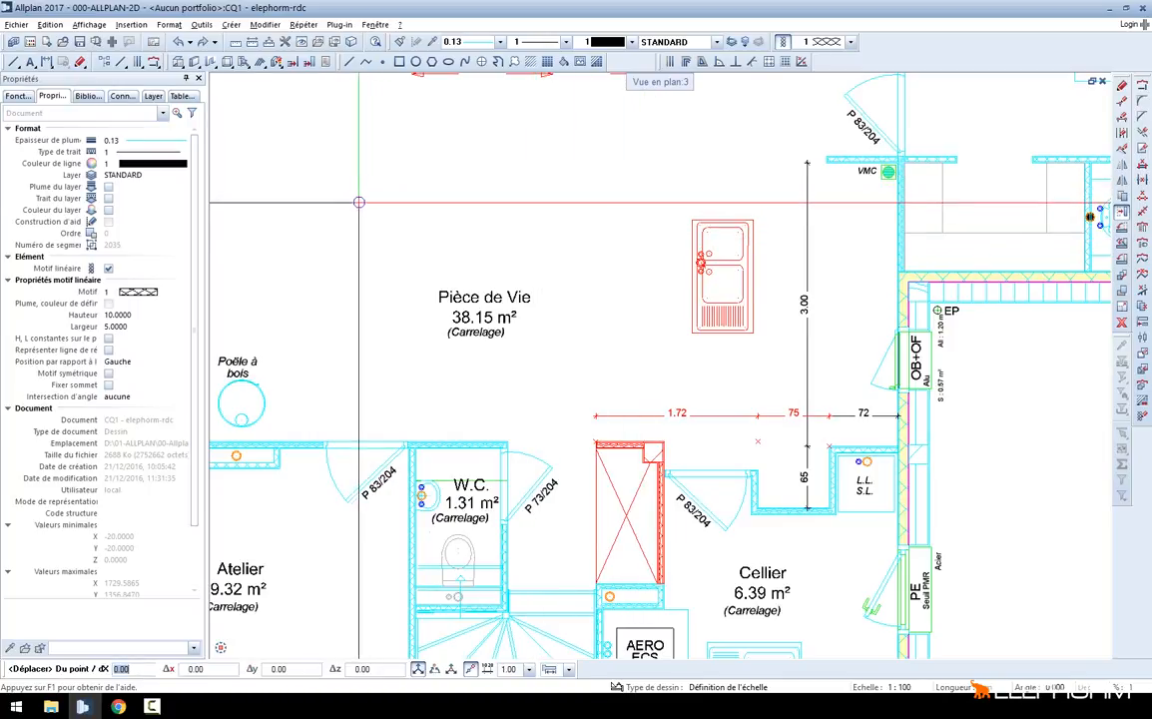
Move the selected elements from the living room's upper-left wall corner to a free area above the floor plan, and undo the move
middle_click_drag(355, 180, 524, 276)
scroll(524, 276, "down", 2)
scroll(269, 128, "up", 3)
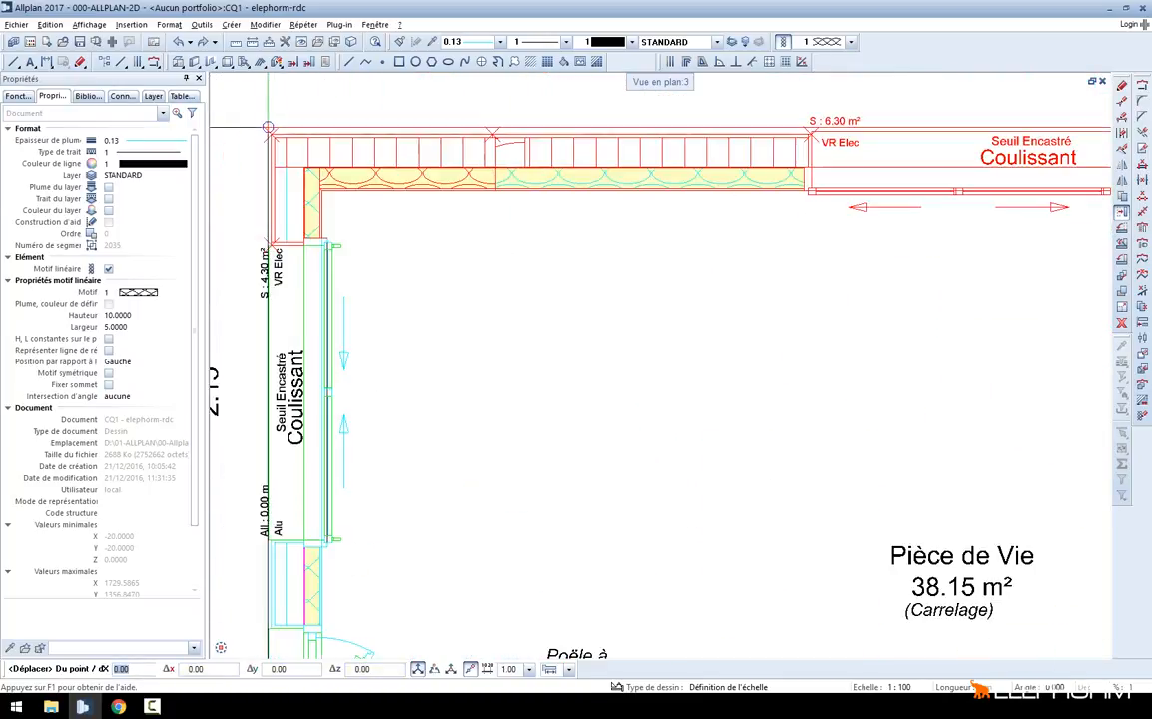
left_click(272, 130)
scroll(577, 208, "down", 10)
middle_click_drag(579, 207, 512, 362)
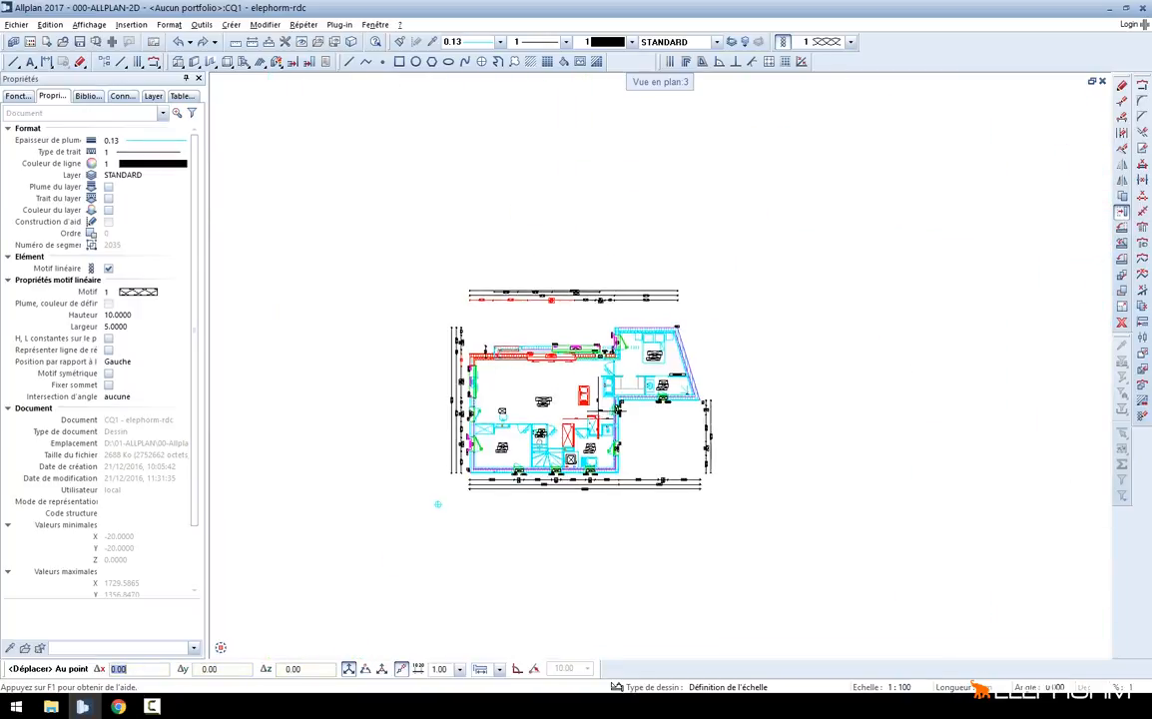
left_click(467, 179)
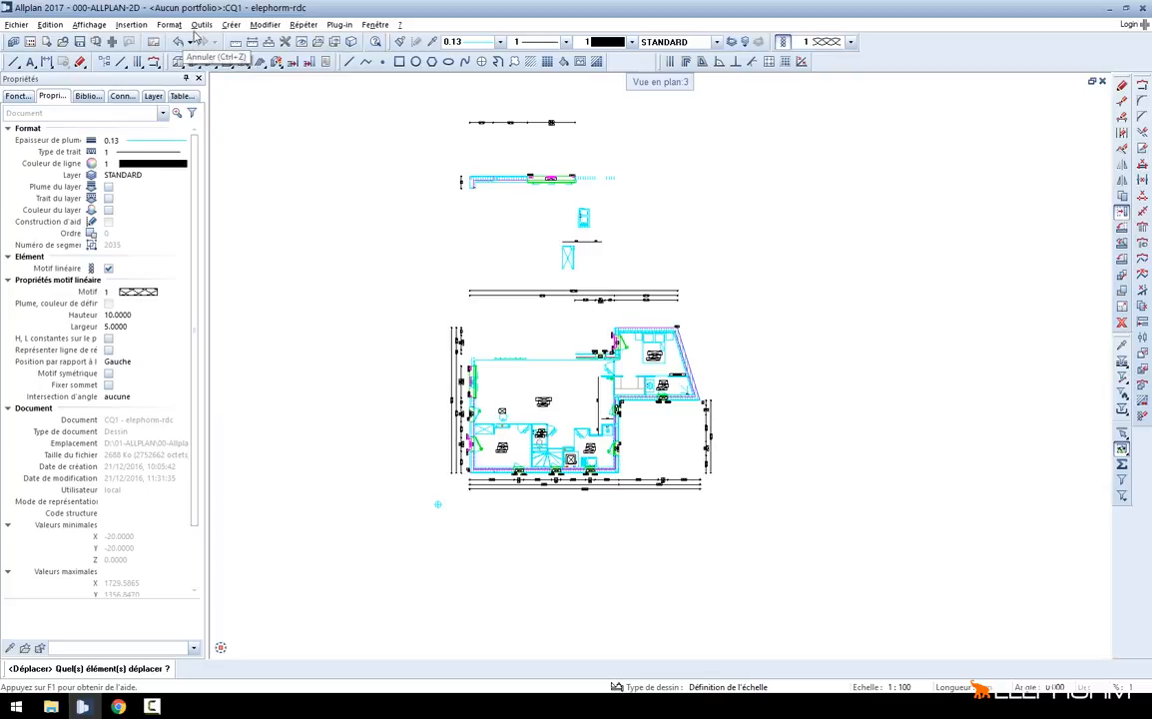
left_click(47, 25)
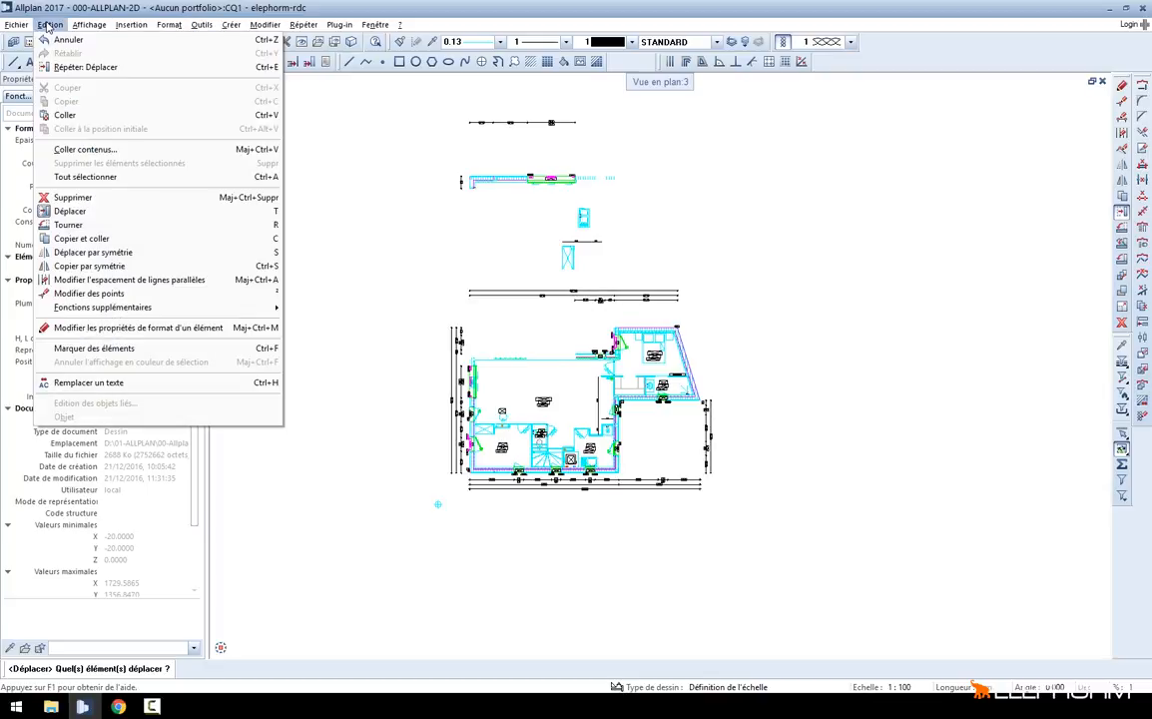
left_click(62, 39)
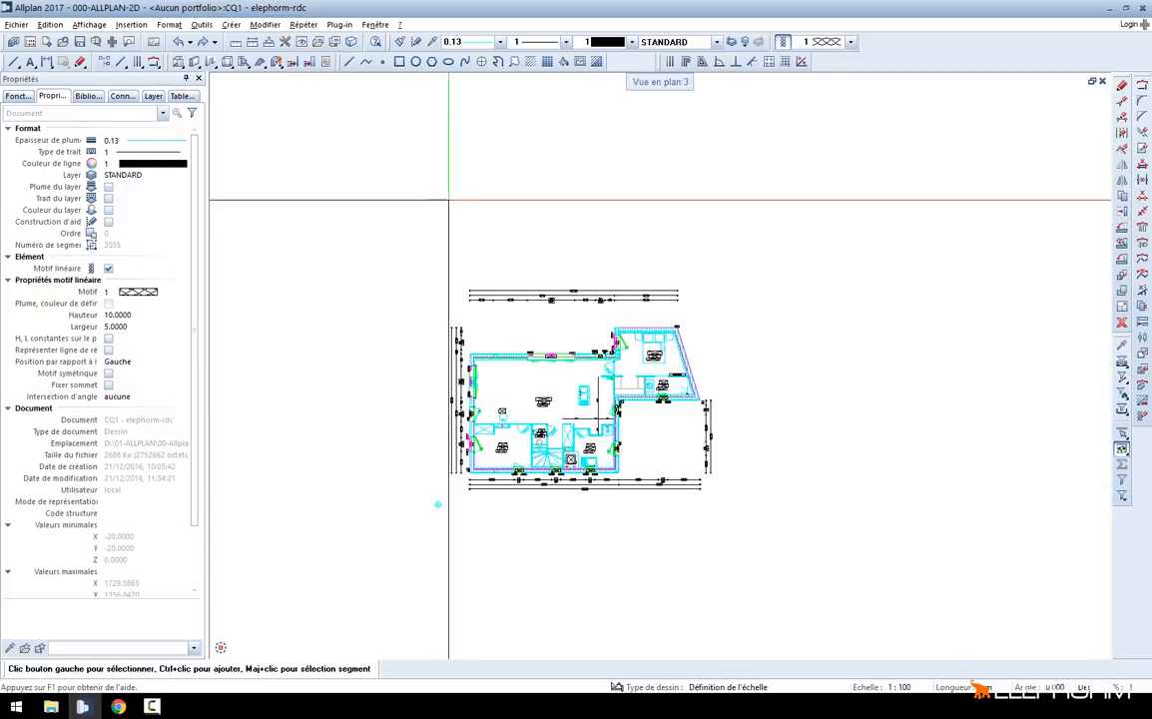
Enable Document in the element info of the selection options and view the info of a line at the living room's upper-left corner
left_click(201, 24)
left_click(222, 189)
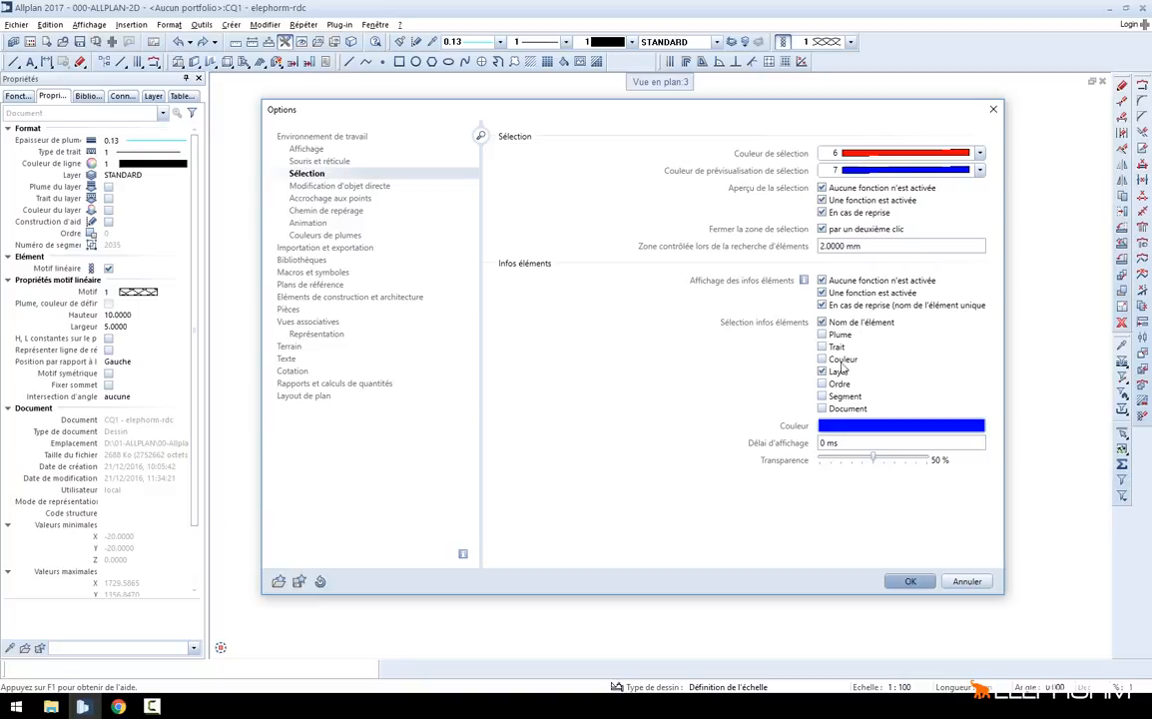
left_click(822, 410)
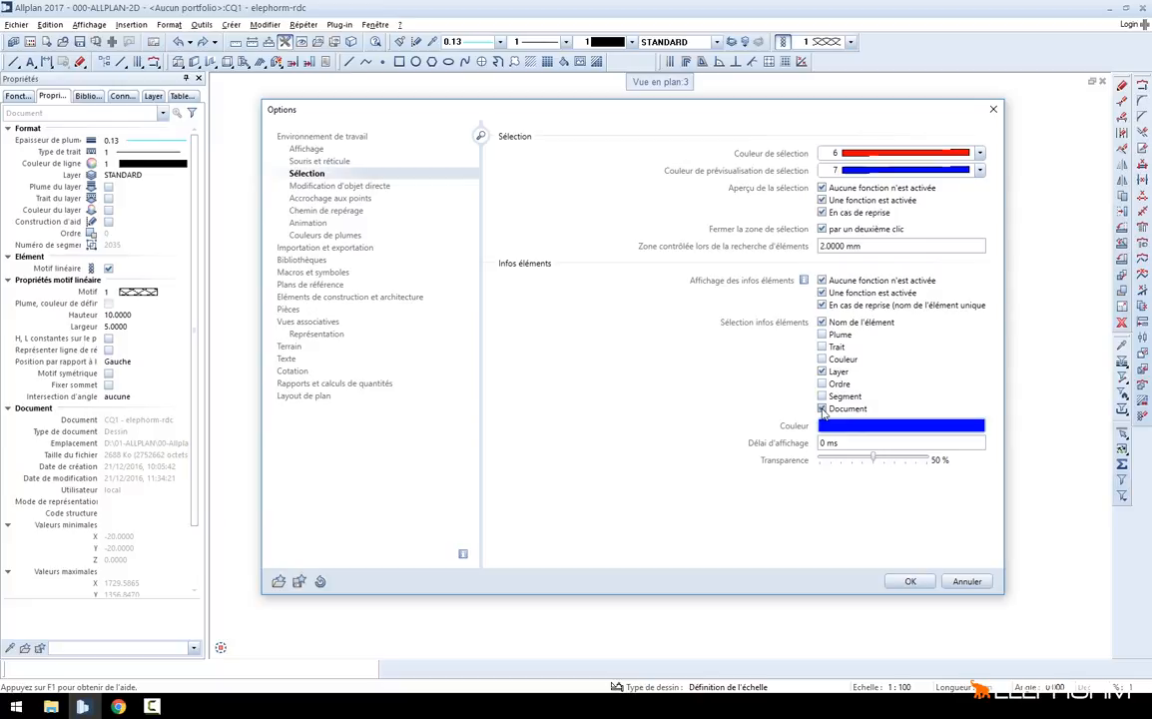
left_click(908, 581)
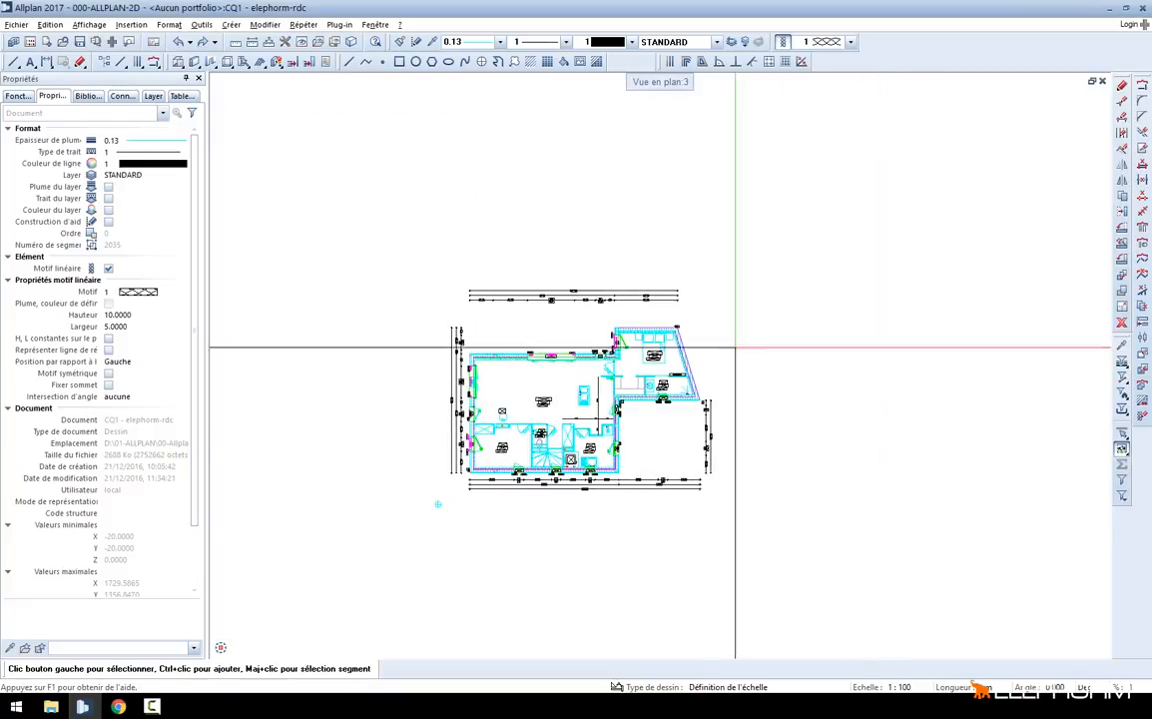
scroll(528, 313, "up", 3)
scroll(484, 281, "up", 3)
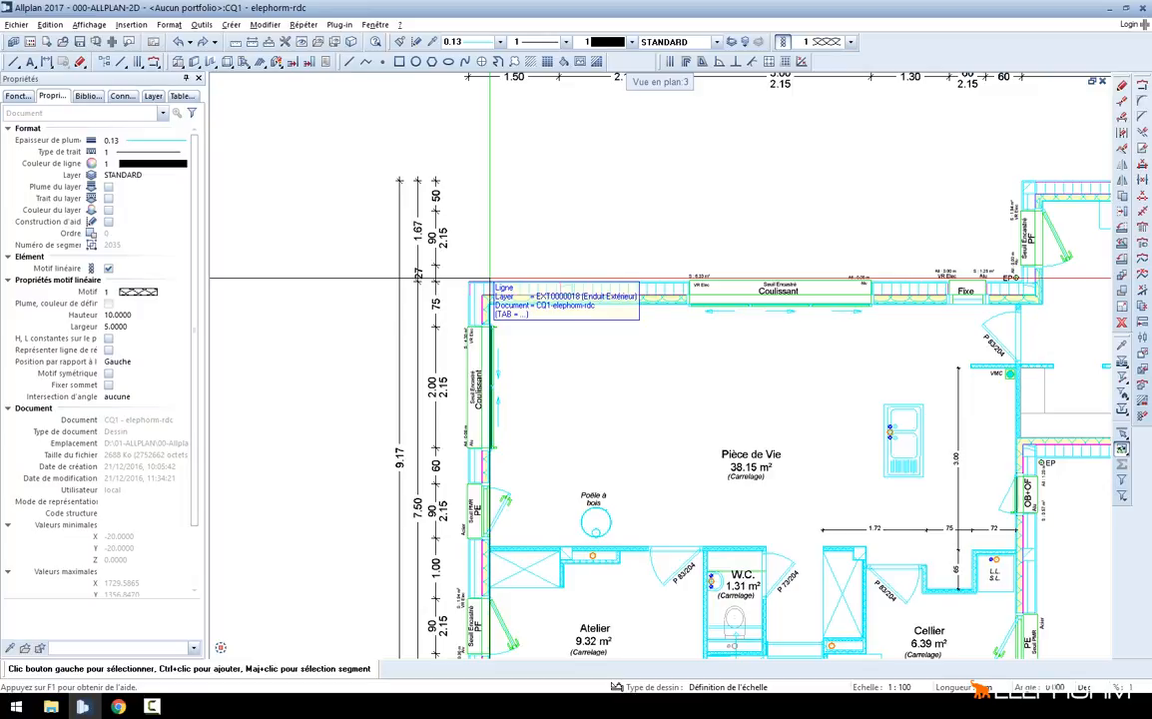
Review the program options for Modification d'objet directe, Accrochage aux points, Chemin de repérage and Animation
left_click(201, 24)
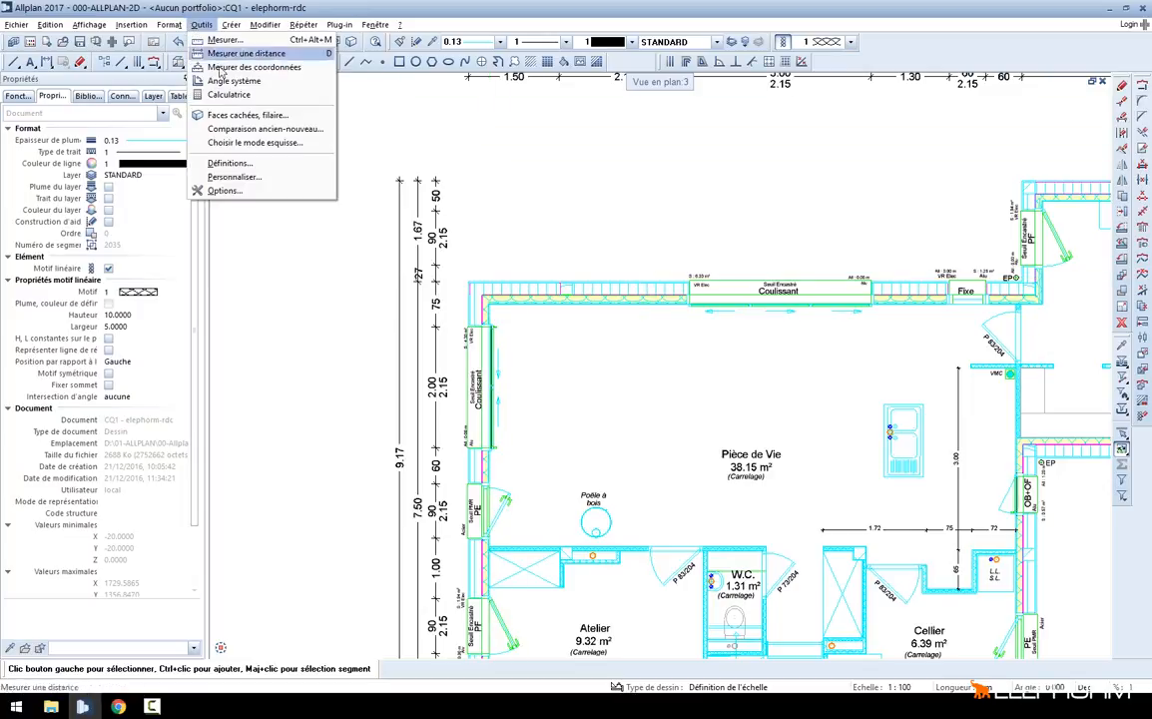
left_click(223, 190)
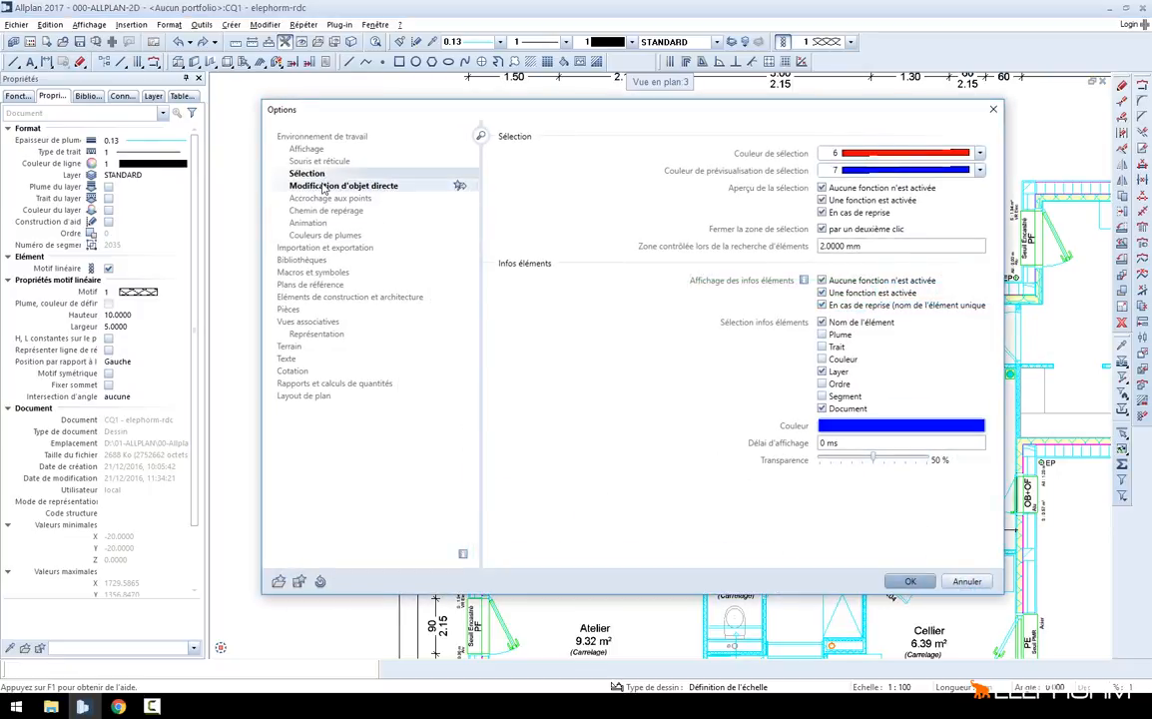
left_click(399, 186)
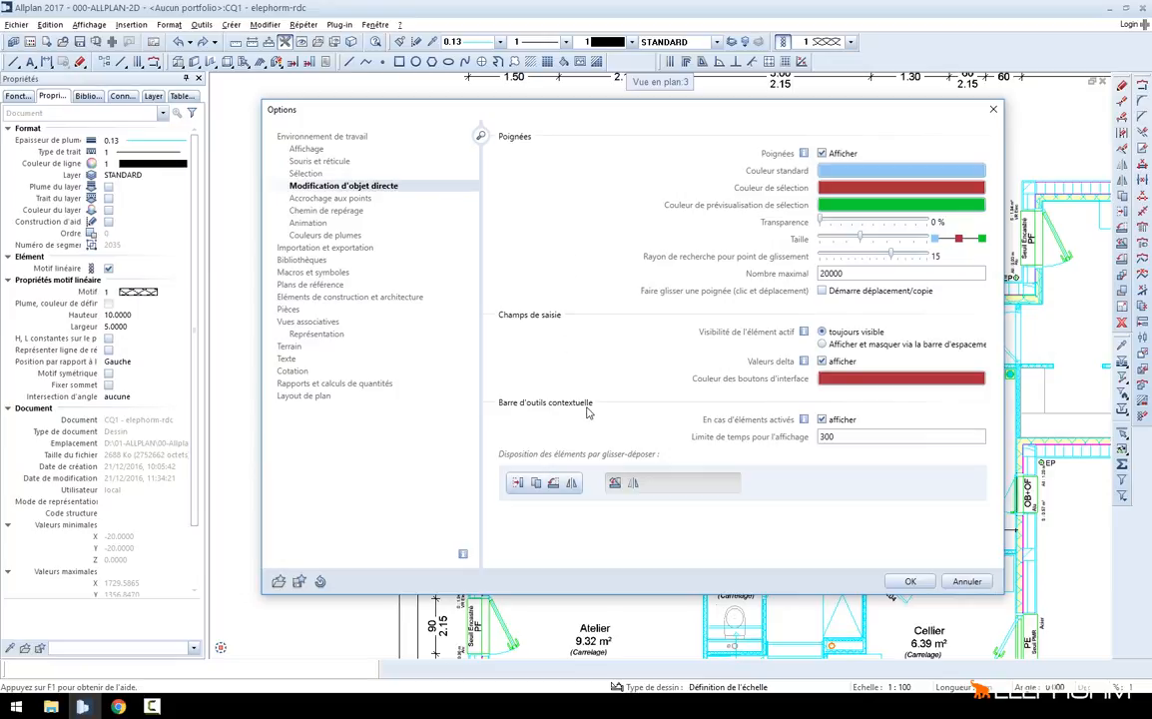
left_click(334, 199)
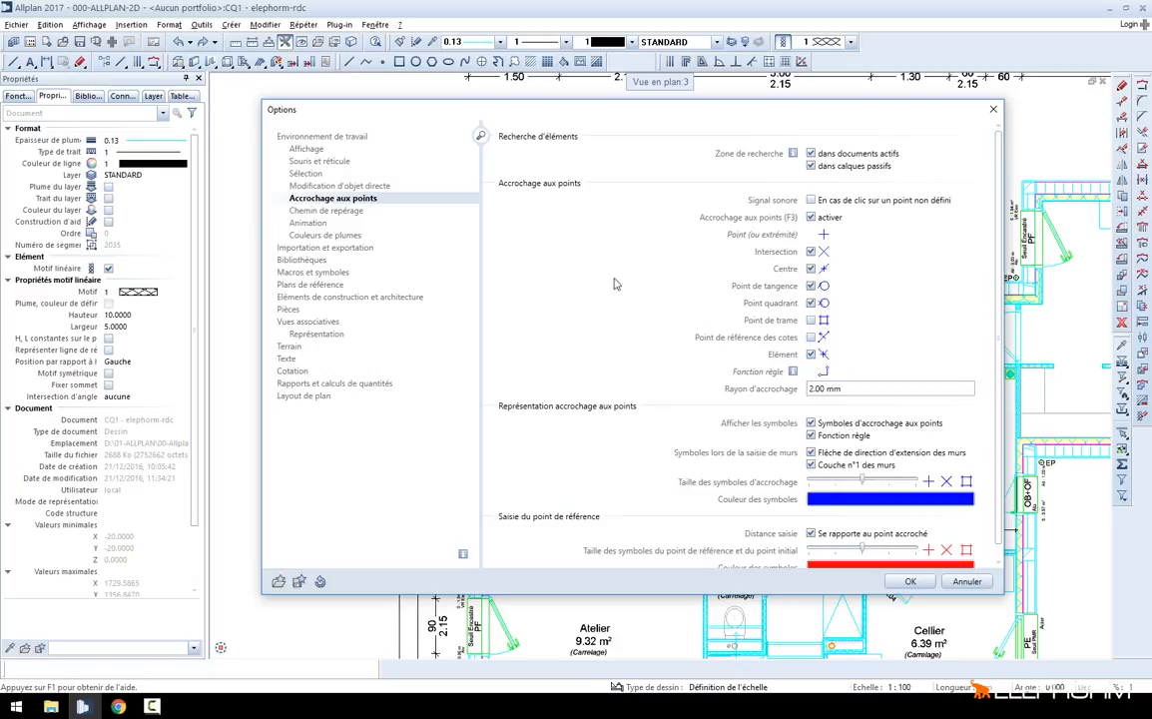
left_click(321, 212)
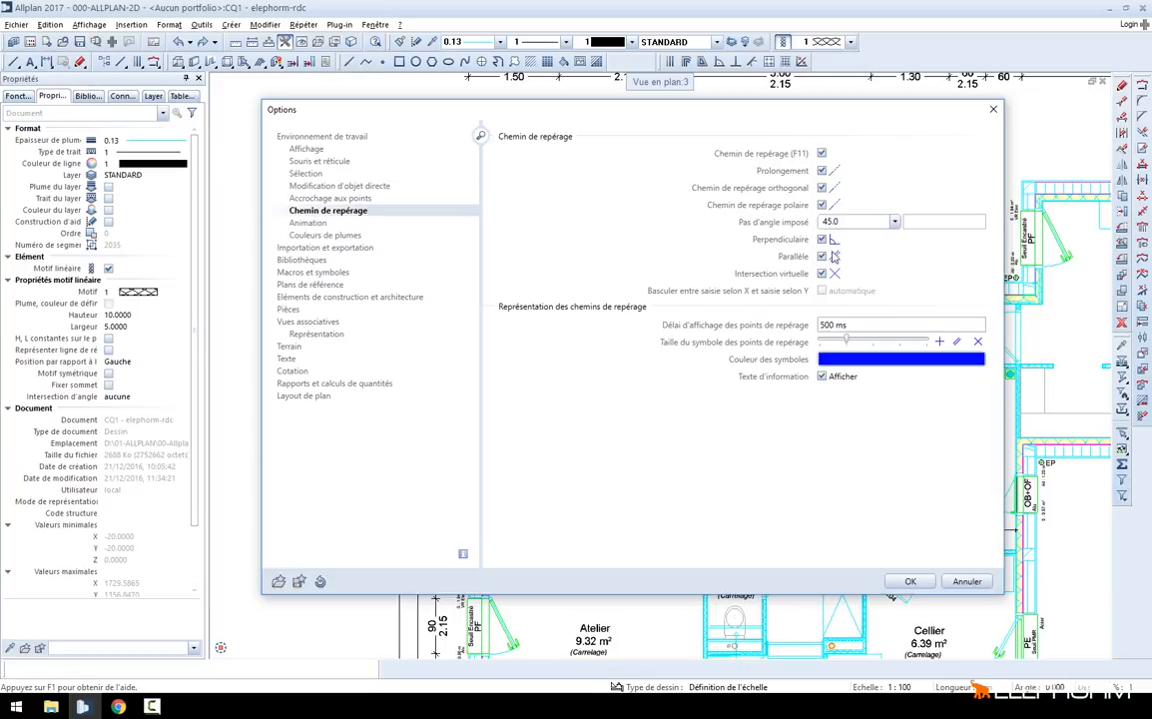
left_click(389, 224)
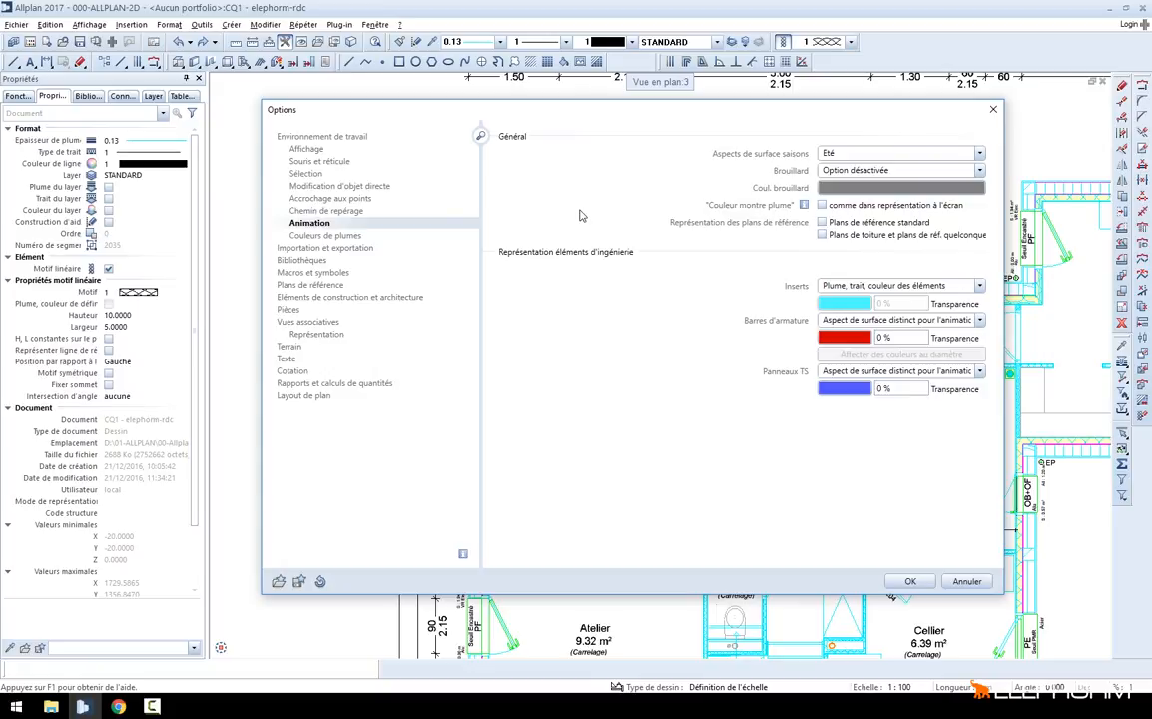
Try colour 1 for Plume 2 in the pen colour options and restore colour 5
left_click(334, 236)
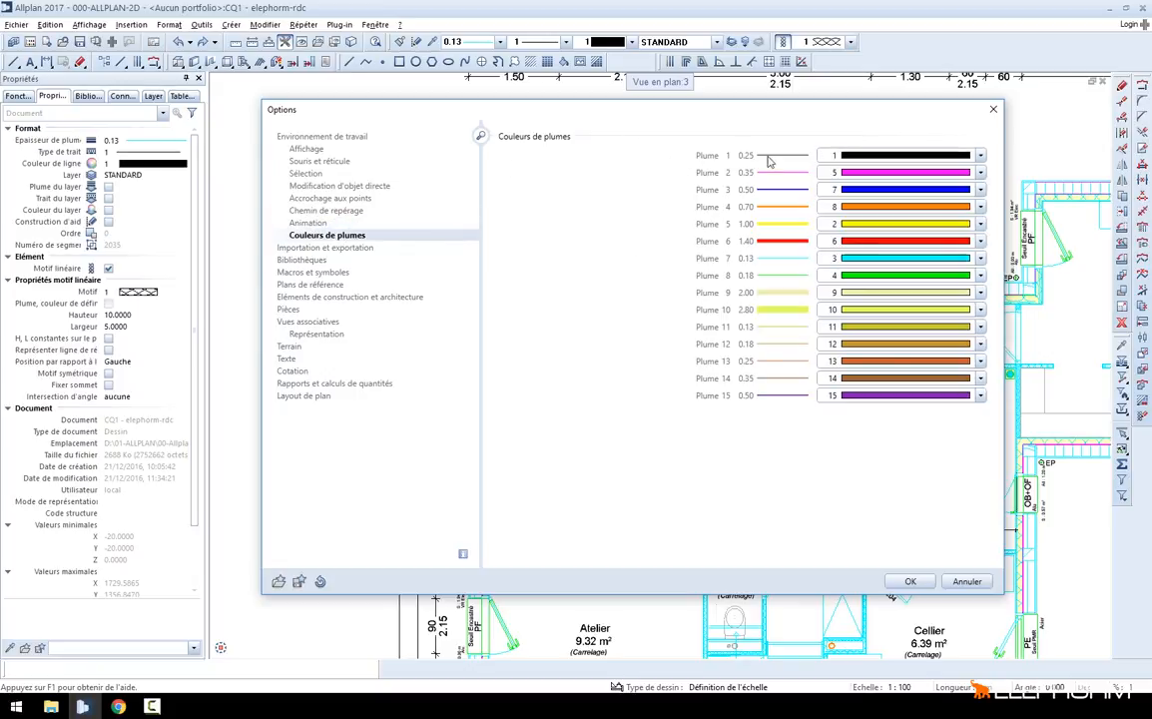
left_click(846, 174)
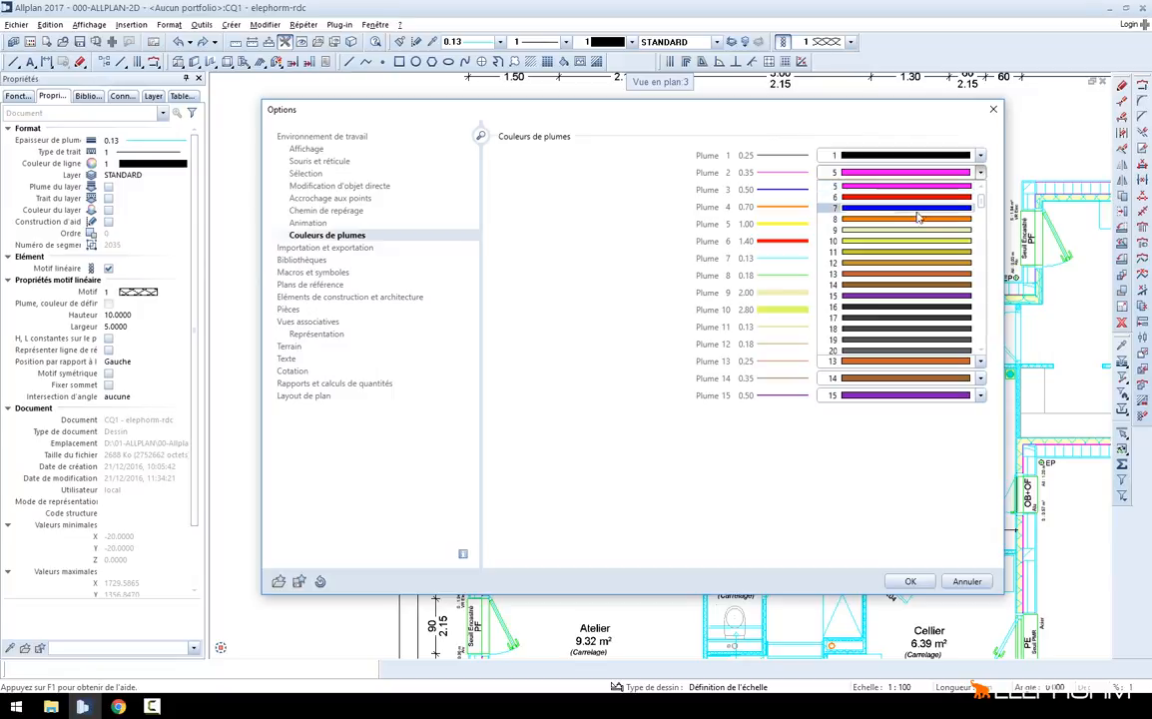
scroll(888, 192, "up", 2)
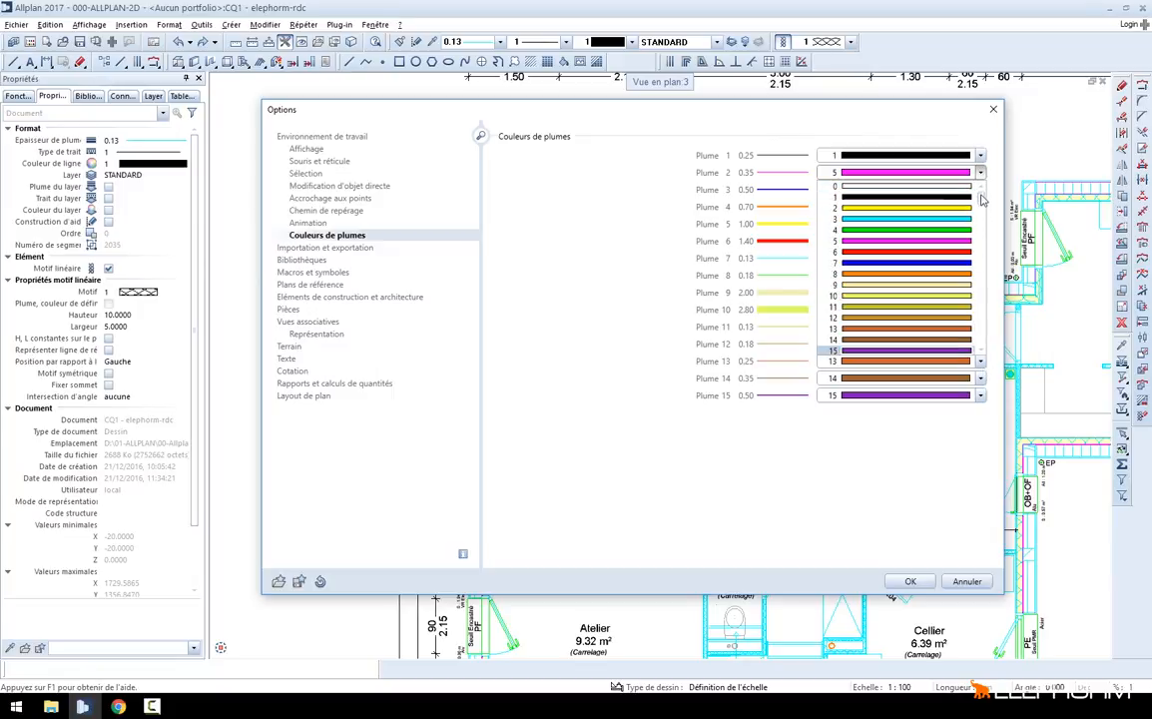
left_click(883, 200)
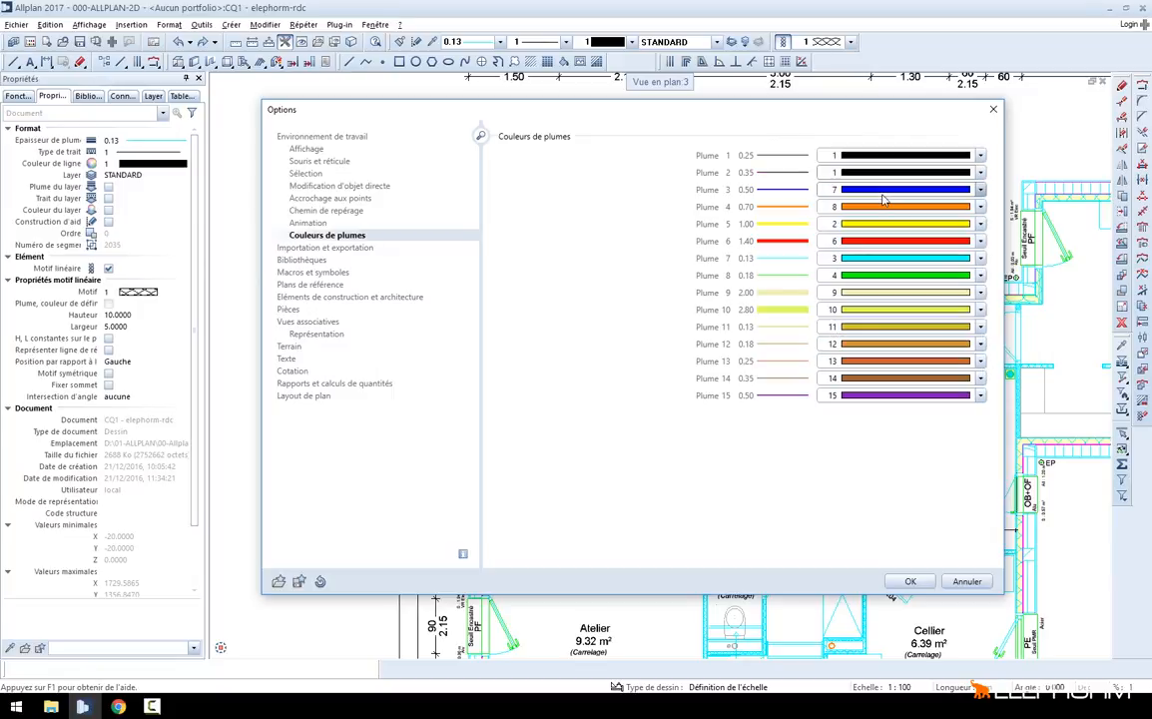
left_click(883, 173)
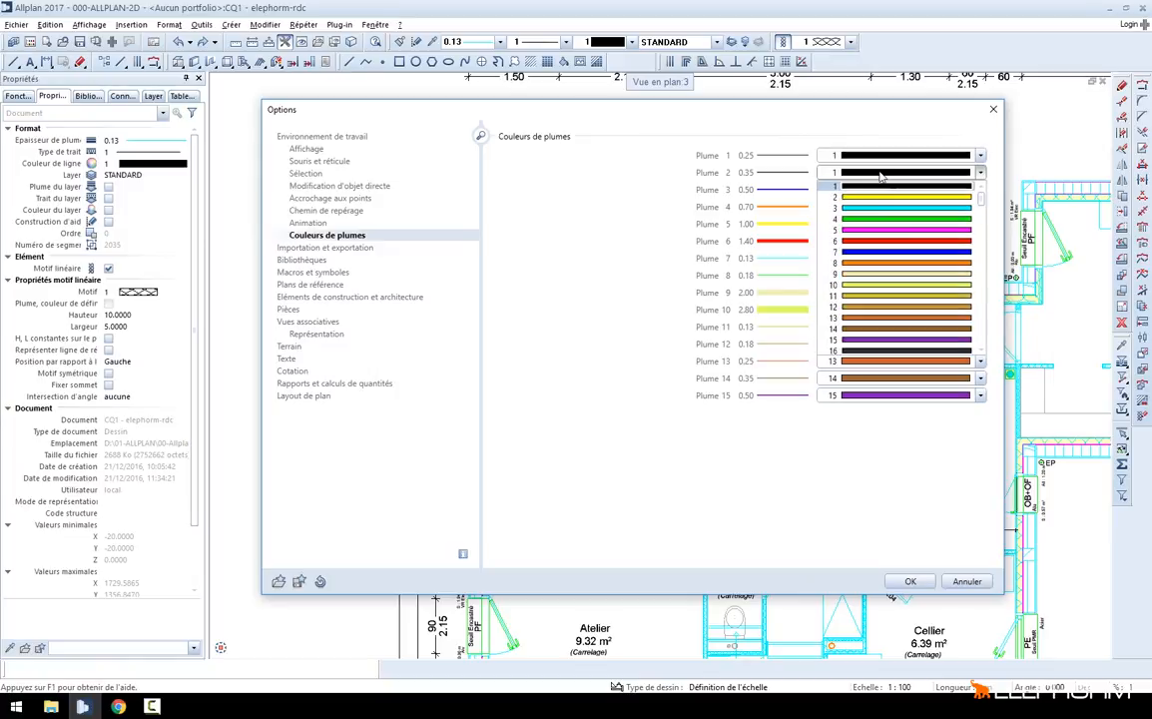
left_click(883, 231)
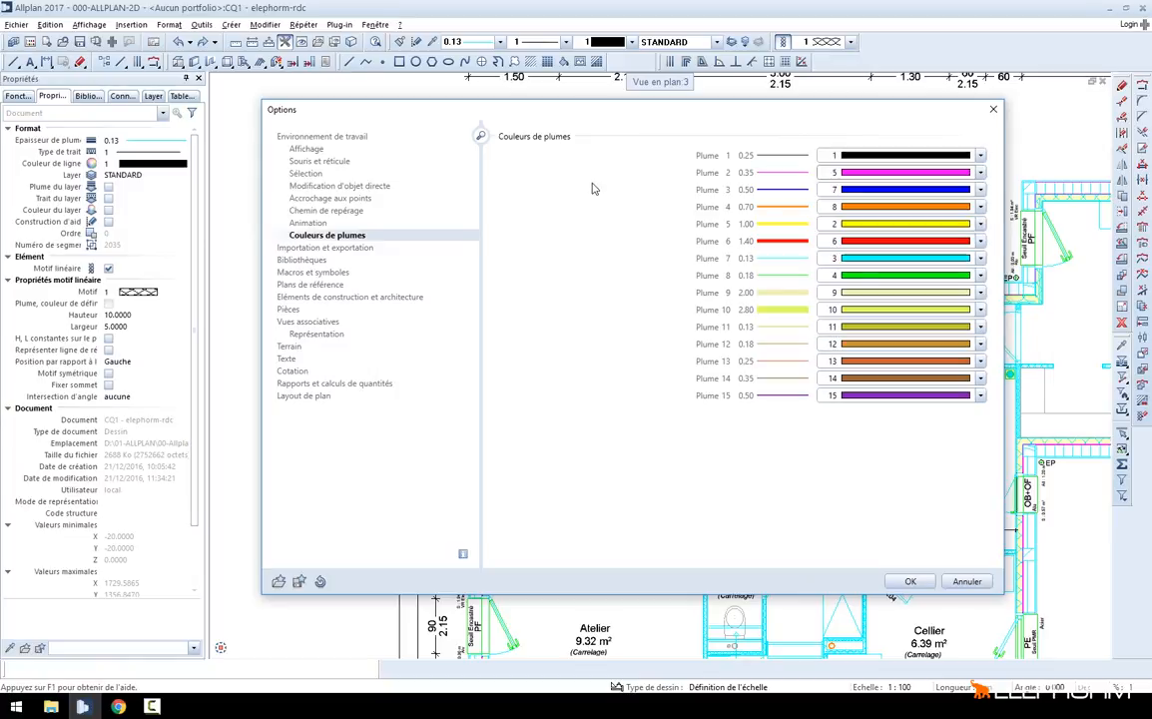
Review the options from Importation et exportation through Eléments de construction et architecture, including Bibliothèques, Macros et symboles and Plans de référence, and close the options
left_click(356, 250)
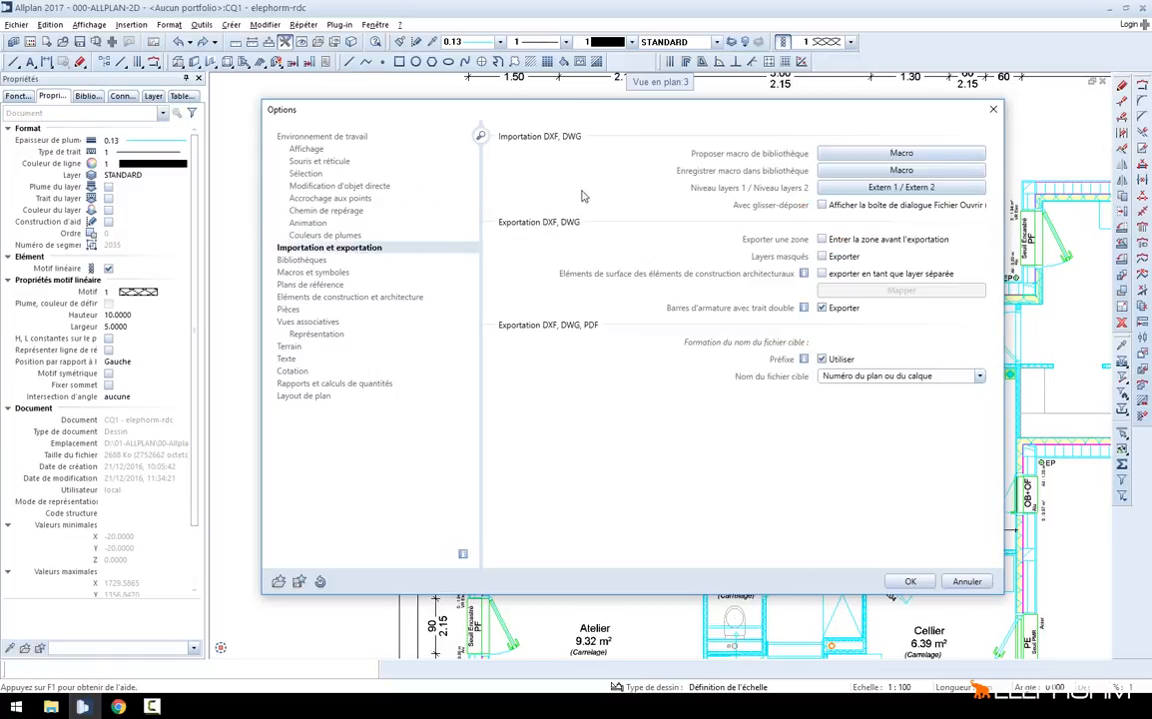
left_click(325, 262)
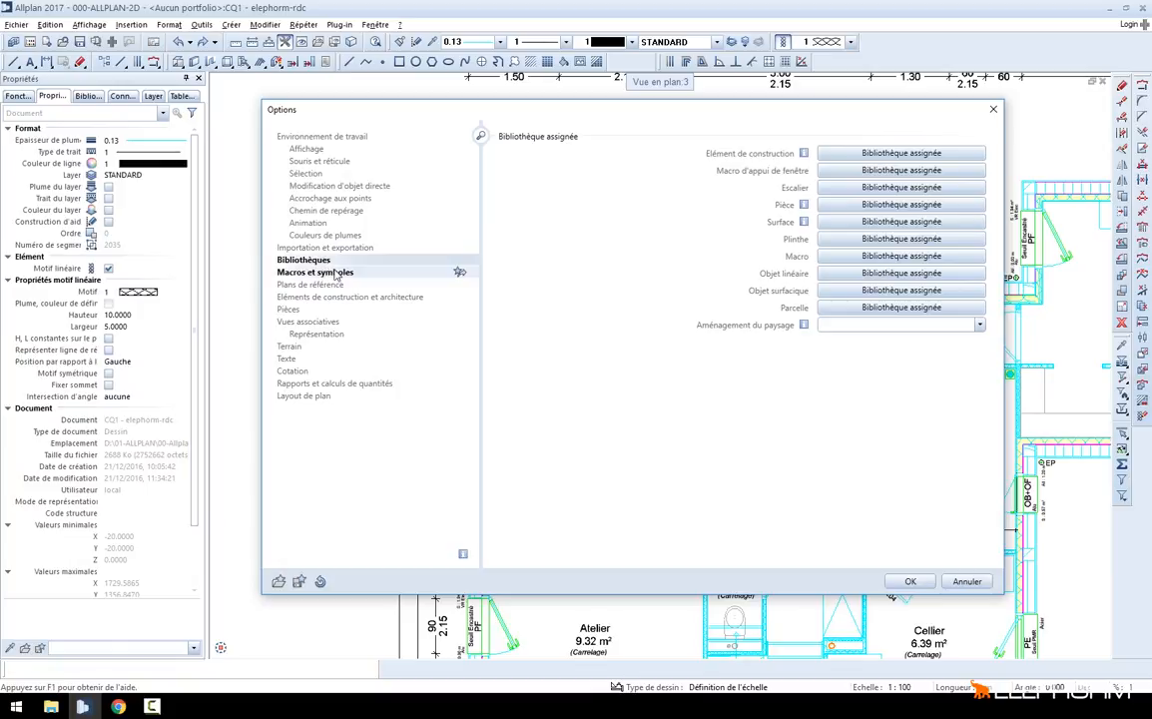
left_click(337, 273)
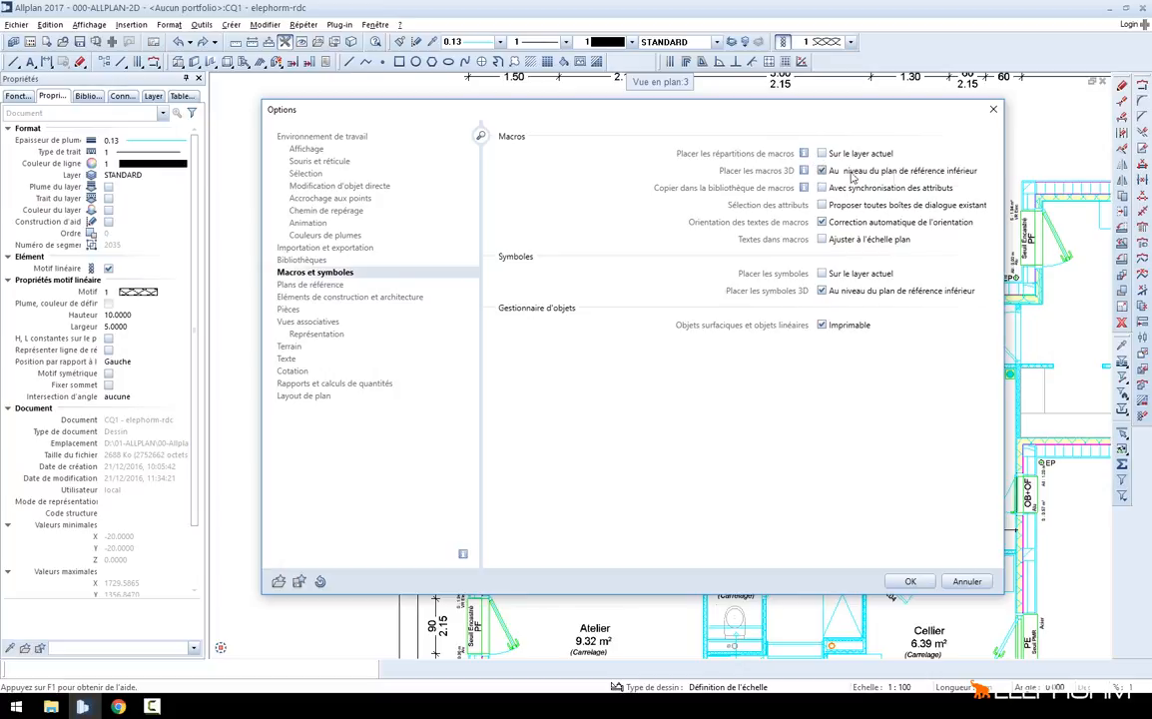
left_click(329, 285)
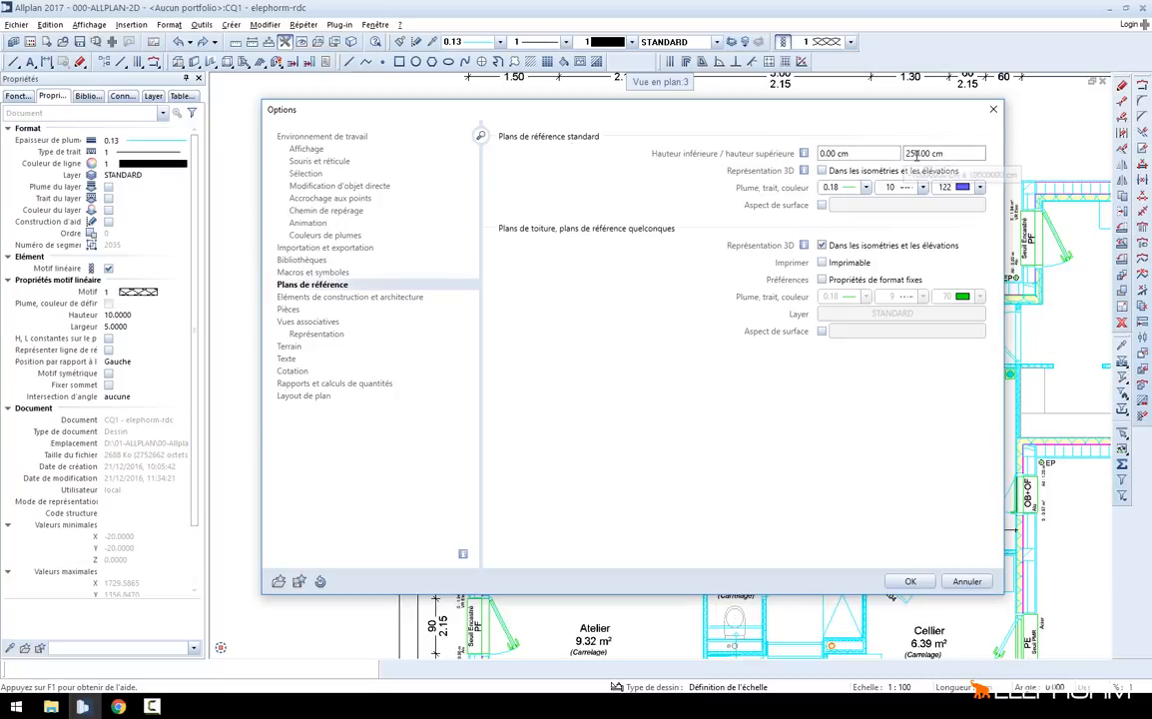
left_click(335, 300)
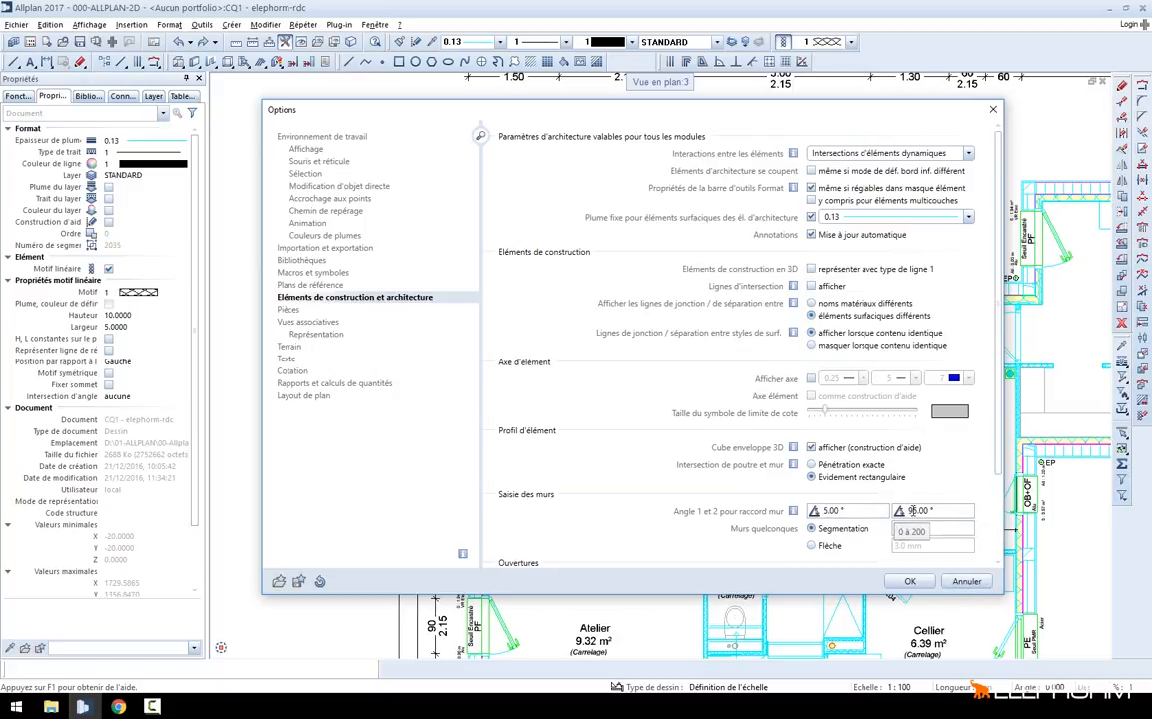
left_click(909, 581)
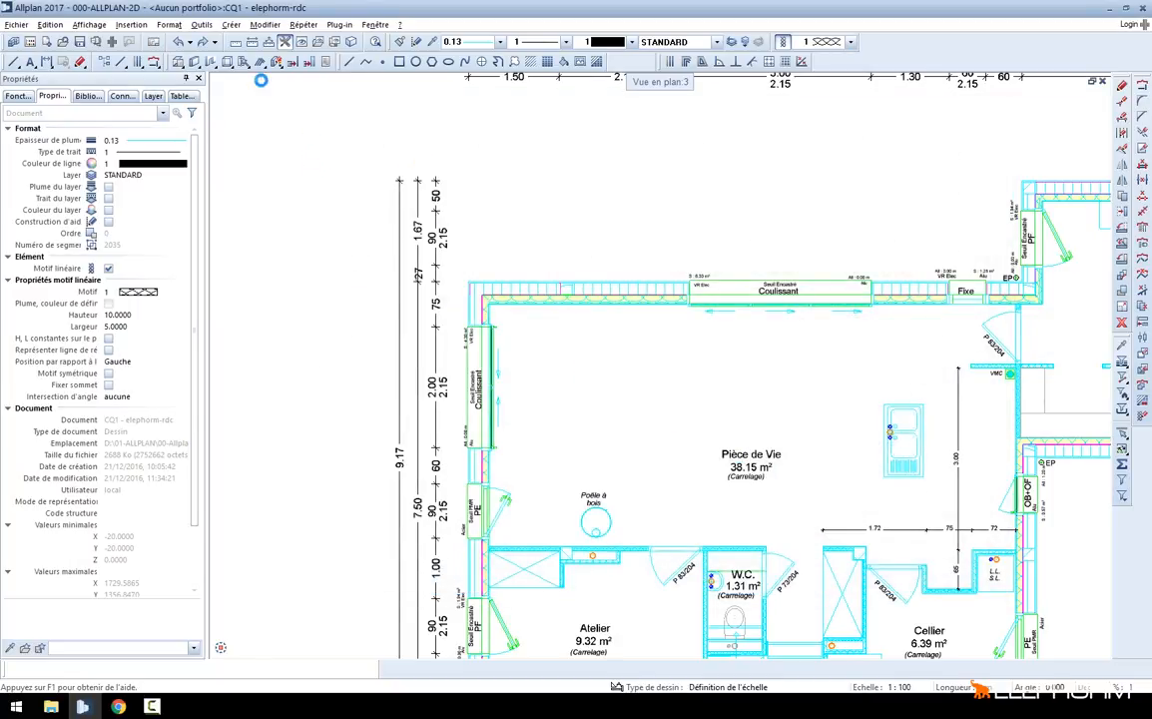
Draw a short horizontal wall segment with the Mur command in the free area above the living room's upper wall
left_click(190, 62)
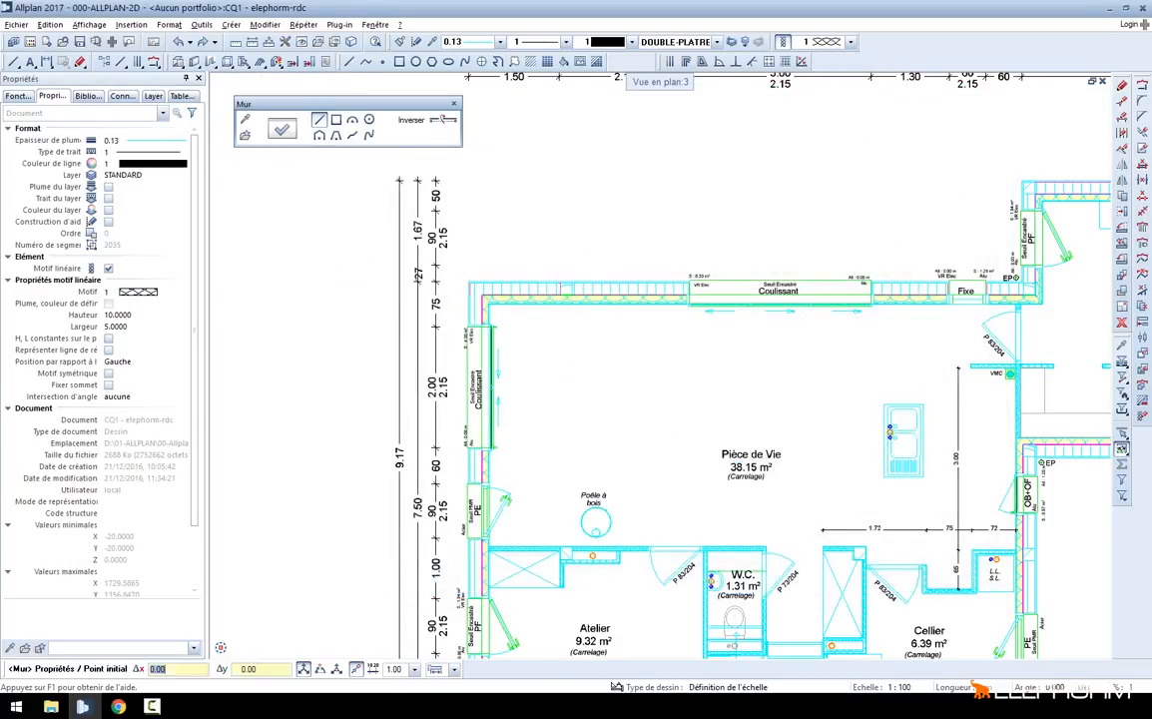
middle_click_drag(540, 195, 555, 271)
left_click(650, 204)
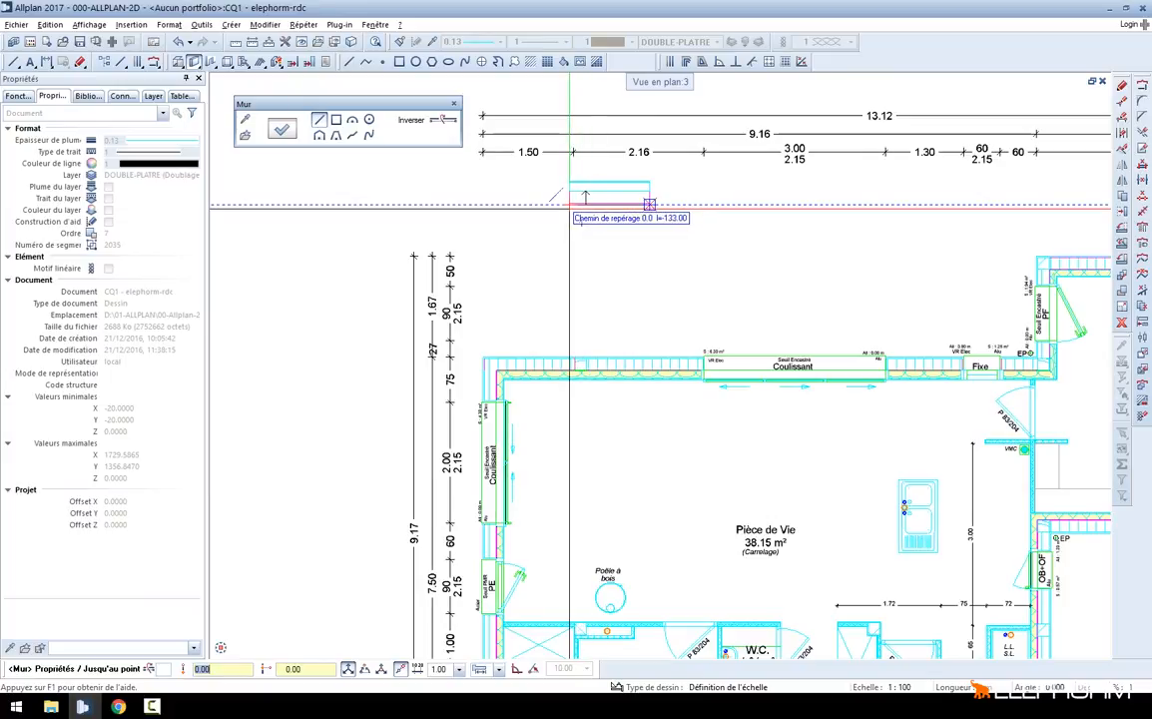
left_click(710, 206)
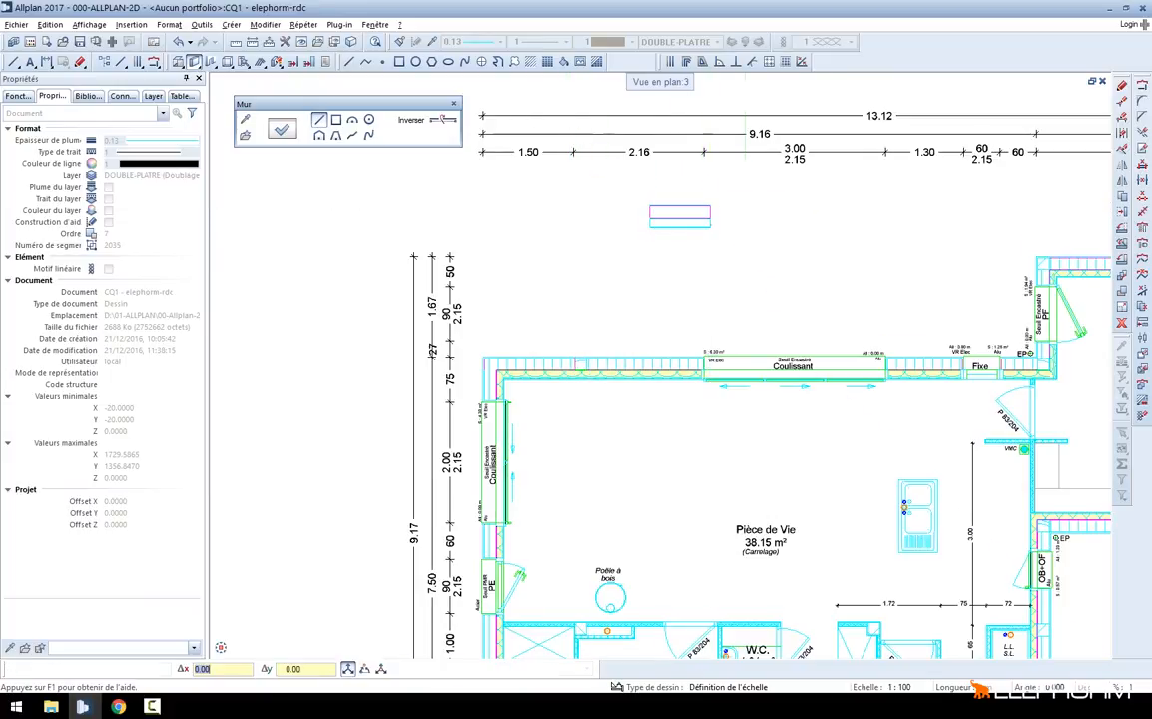
key("Escape")
Draw a separate vertical wall segment about 60 cm long below and to the right of the horizontal one, and end the Mur command
left_click(732, 298)
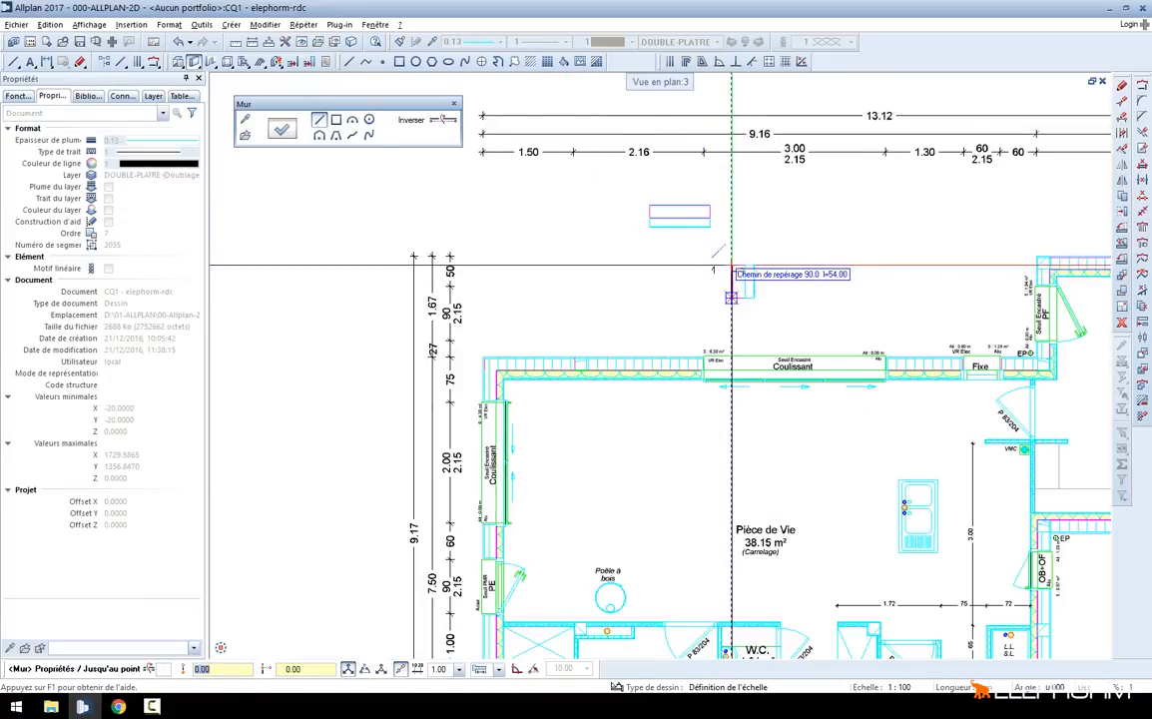
key("Escape")
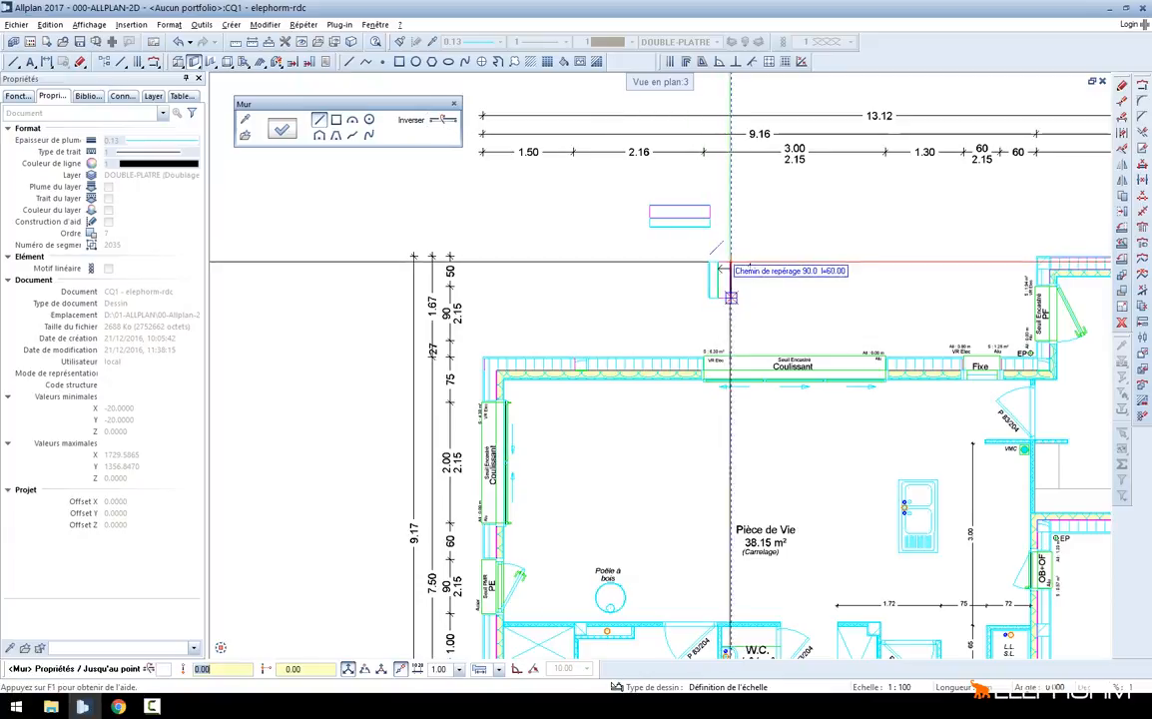
left_click(732, 262)
key("Escape")
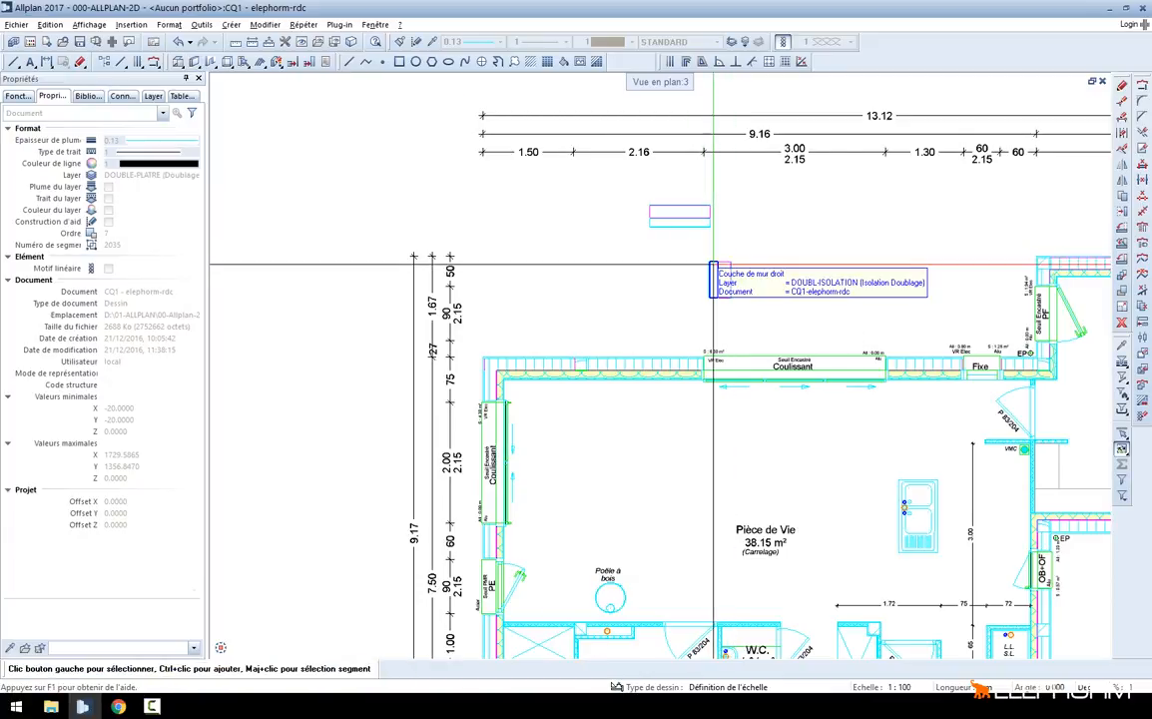
Try joining the vertical test wall to the horizontal one with Joindre deux éléments de construction linéaires, and undo the join
left_click(720, 279)
right_click(724, 280)
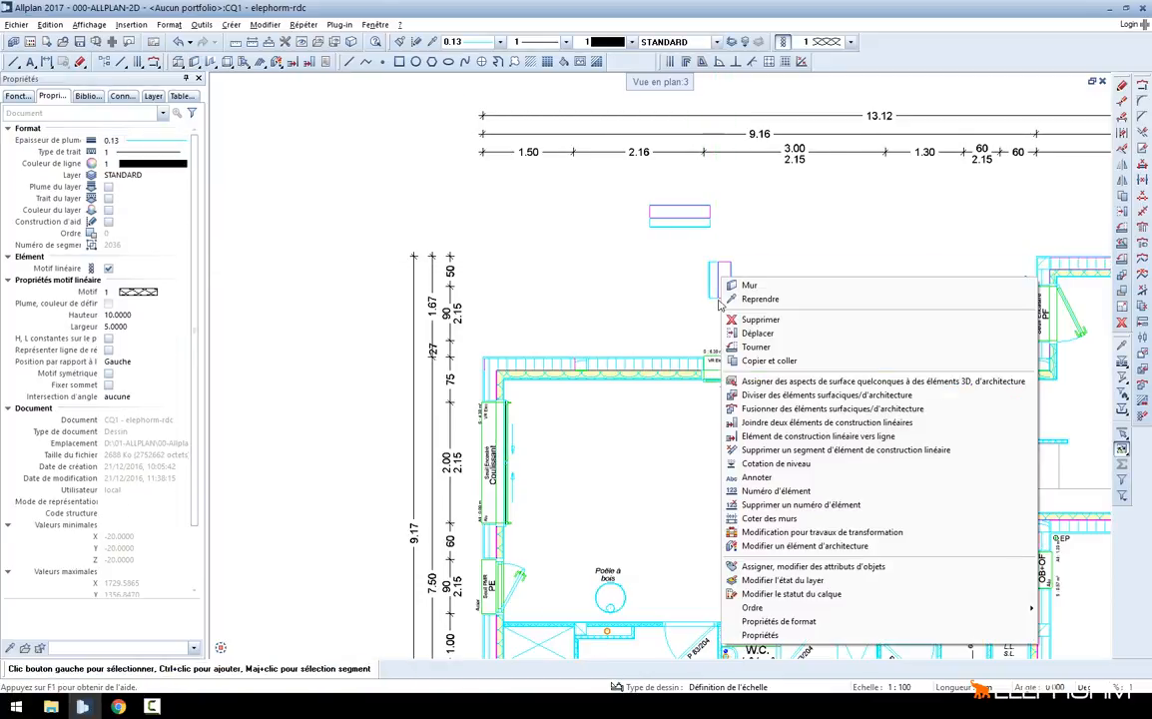
left_click(756, 427)
scroll(674, 192, "up", 5)
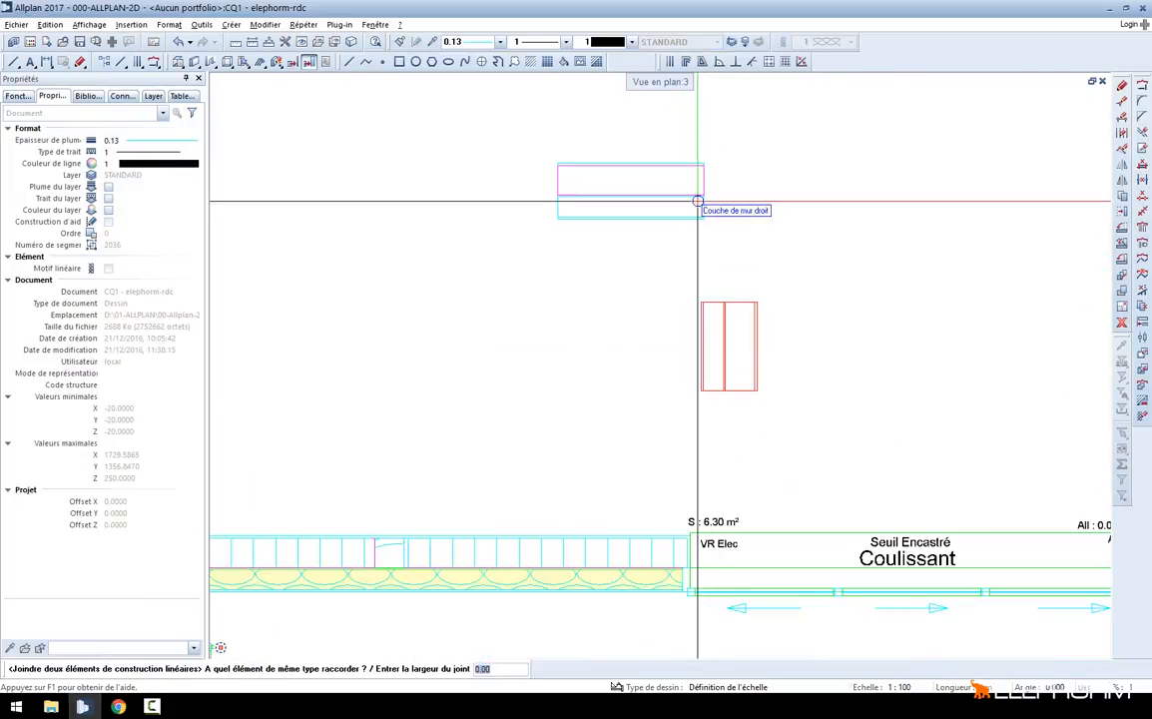
scroll(728, 222, "up", 4)
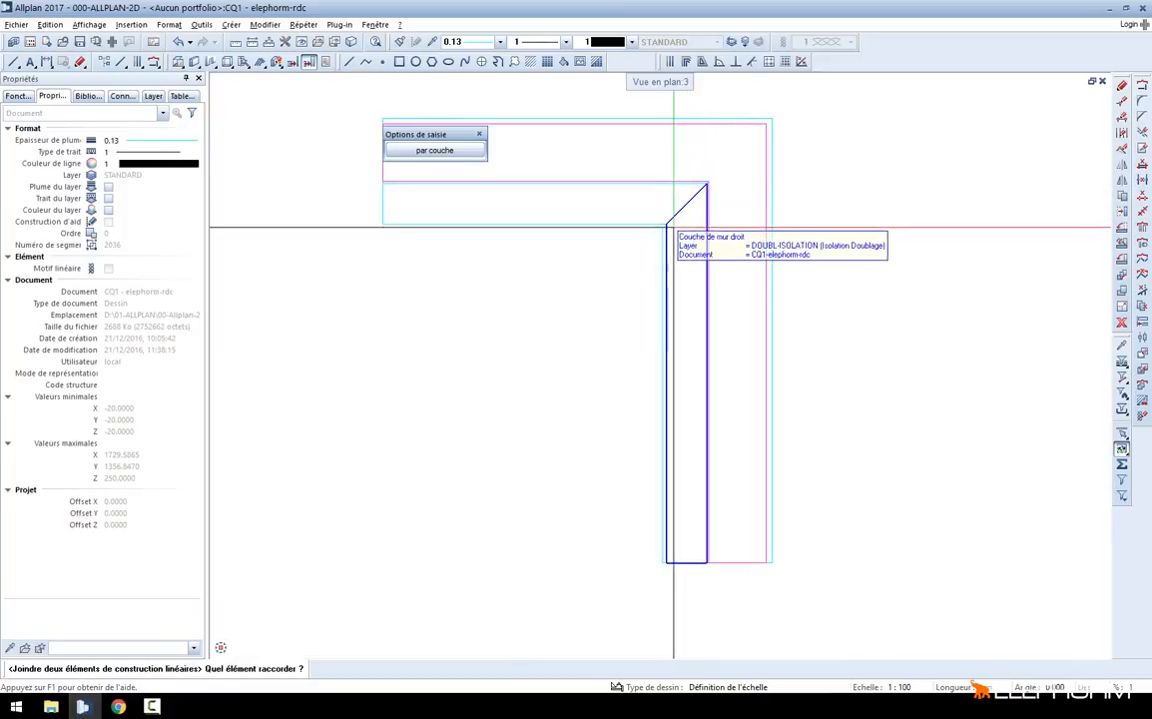
left_click(763, 137)
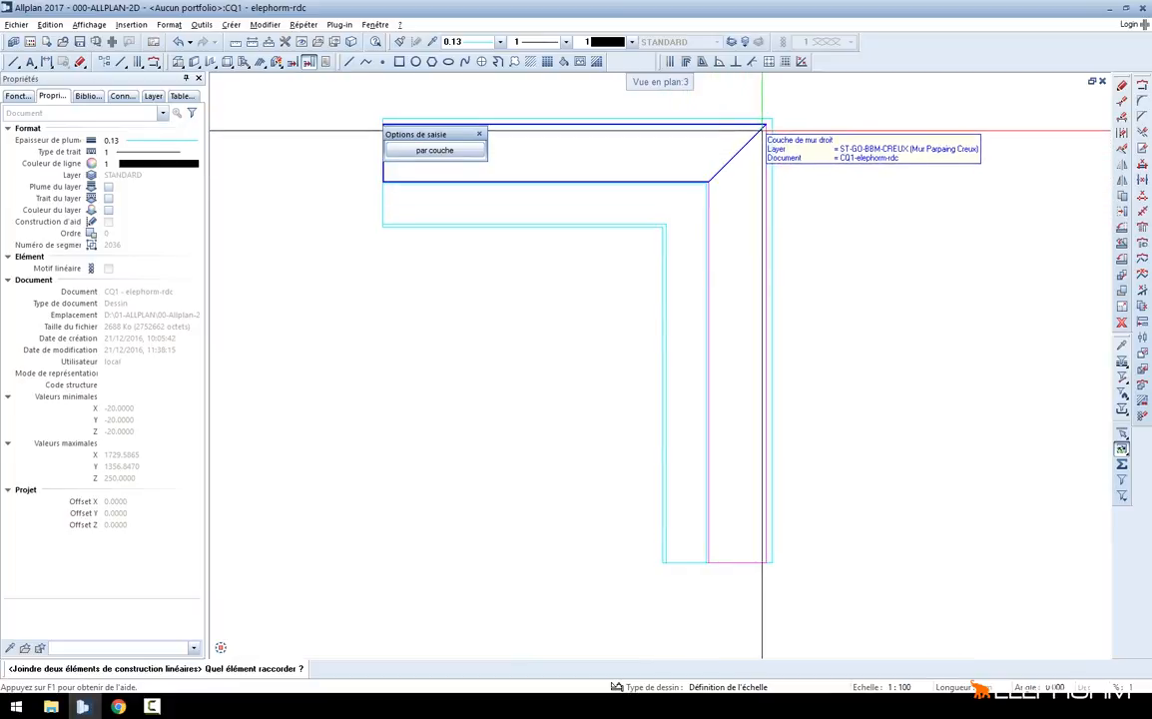
key("ctrl+z")
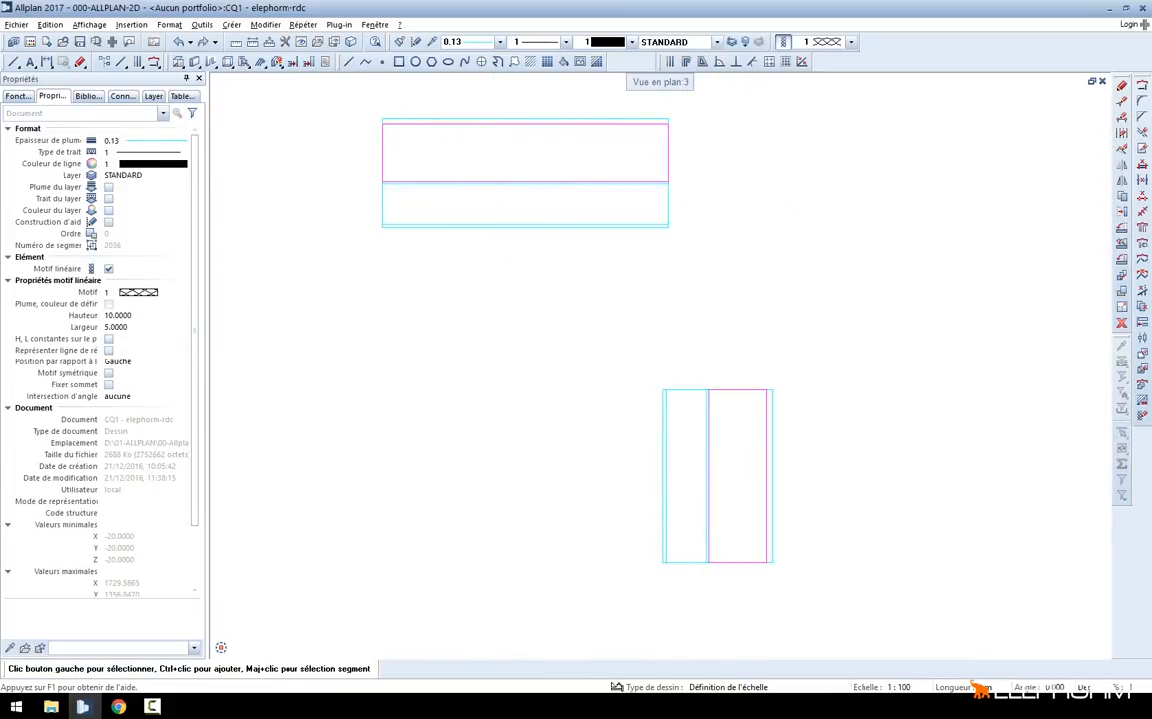
Set both wall connection angles (Angle 1 et 2 pour raccord mur) to 50° in the construction elements options and apply them
scroll(581, 288, "down", 2)
left_click(200, 24)
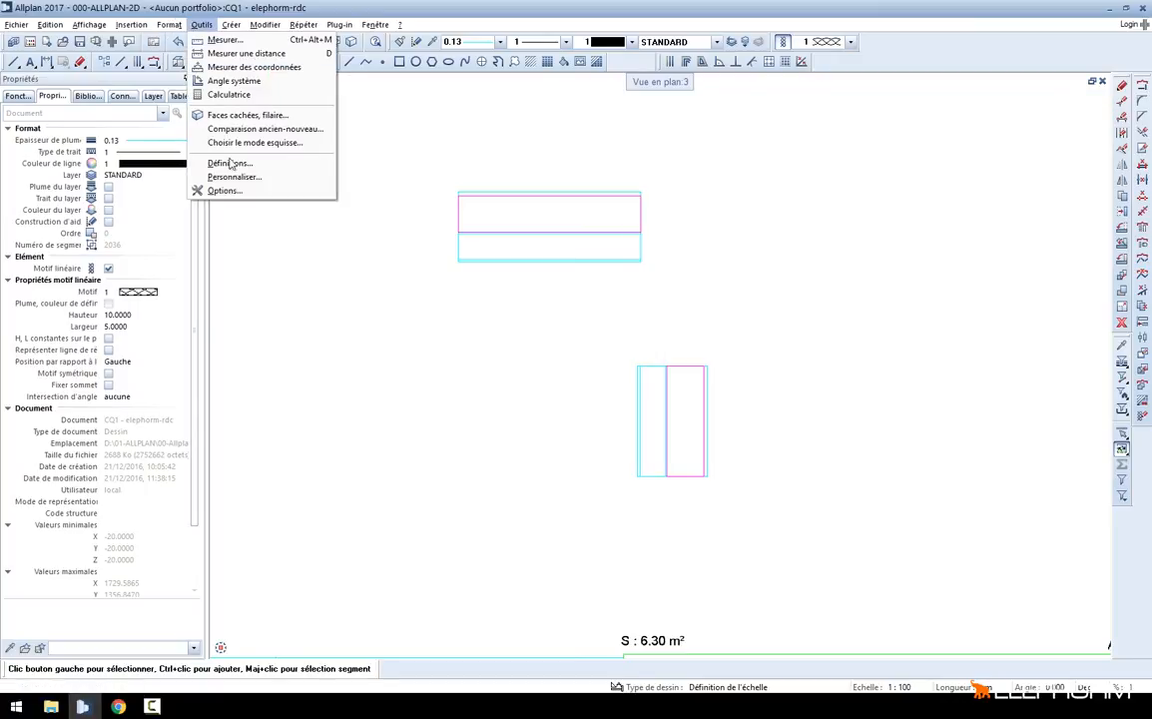
left_click(228, 187)
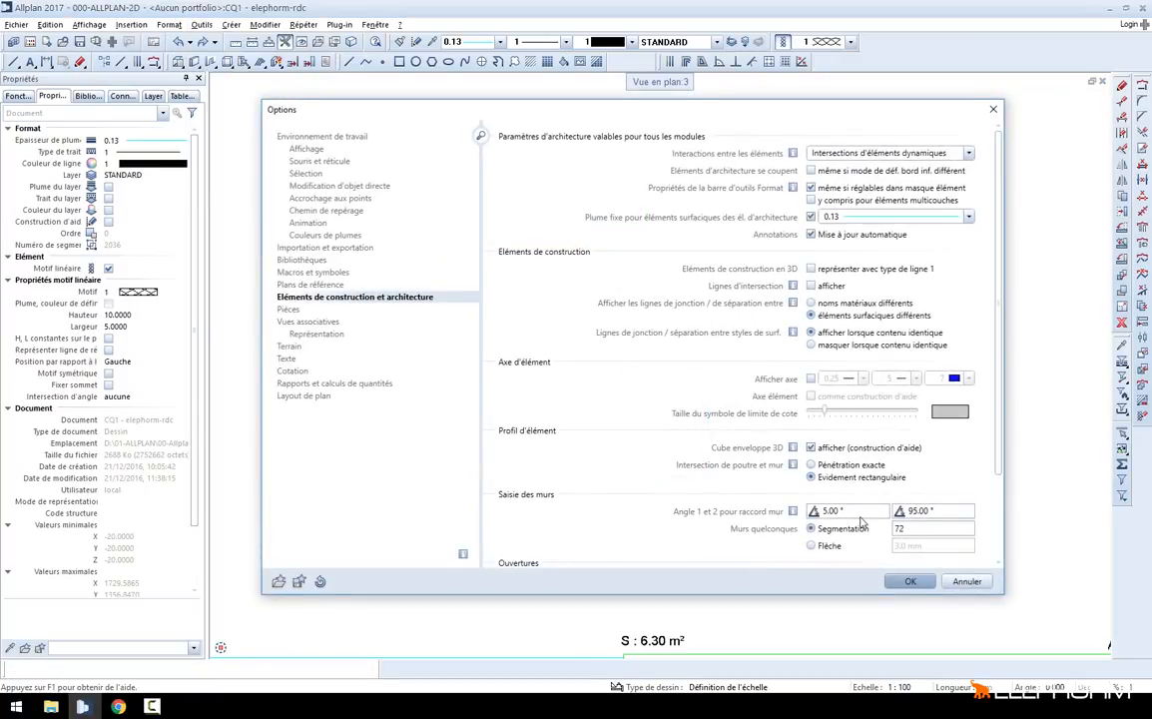
left_click(849, 511)
type("50")
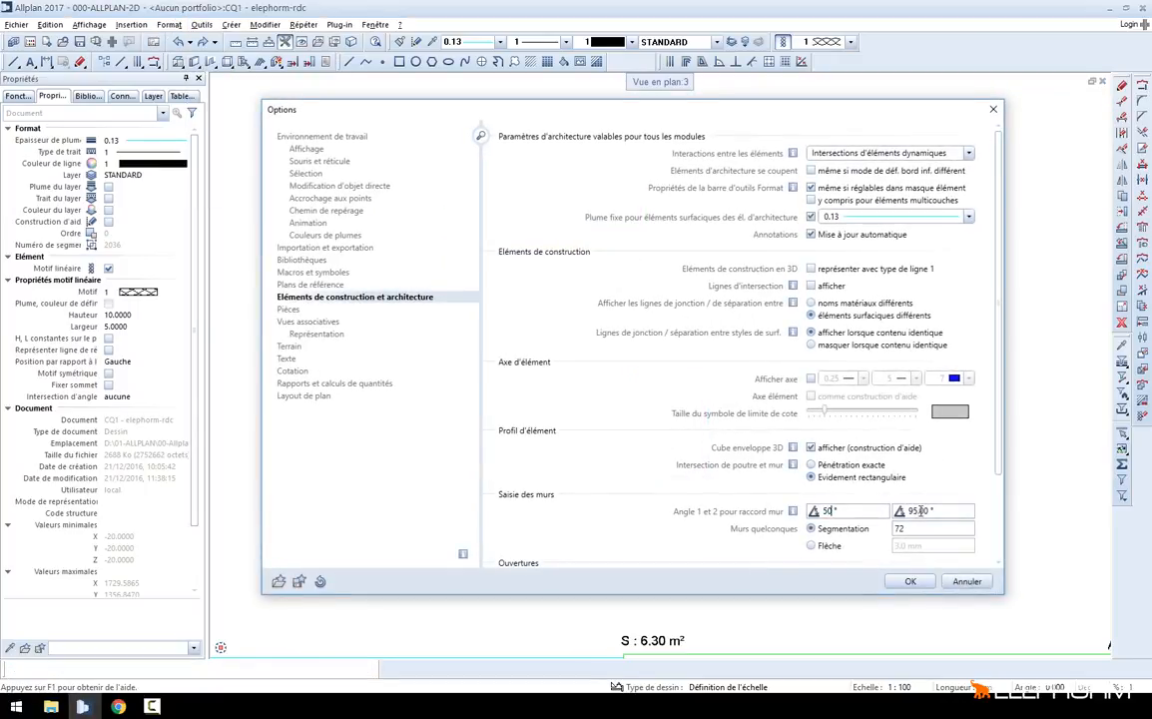
left_click(909, 581)
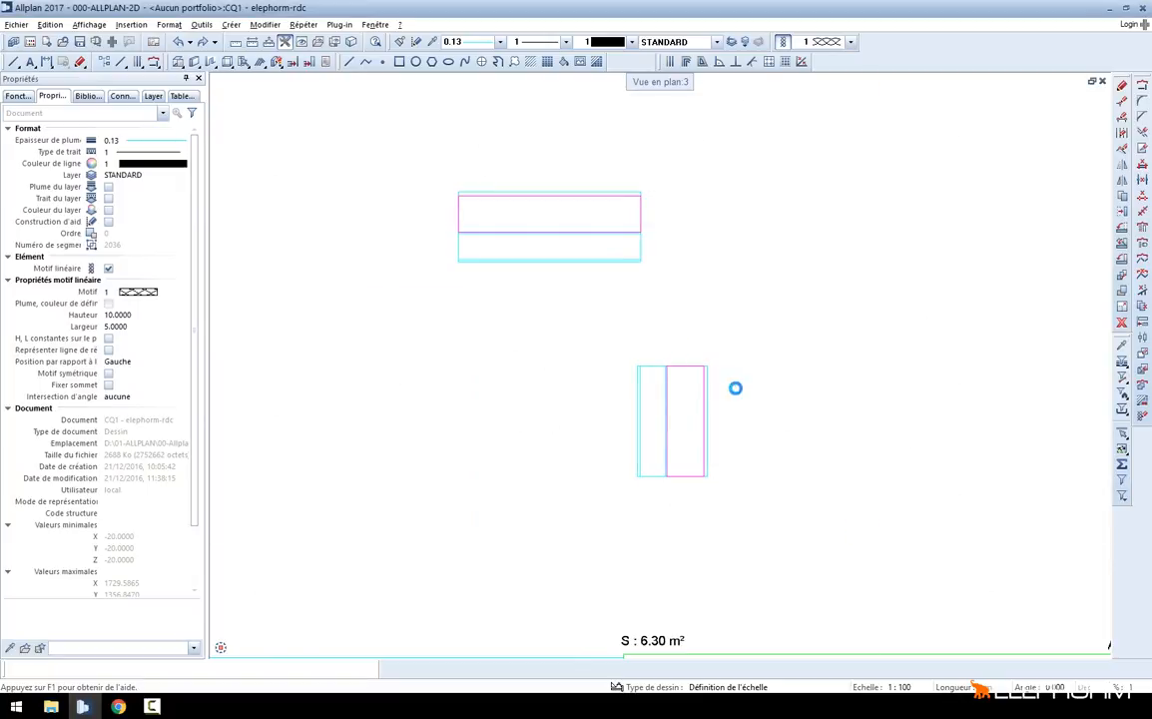
Try joining the horizontal test wall to the vertical one under the 50° angle settings, and undo the join
right_click(609, 239)
left_click(699, 437)
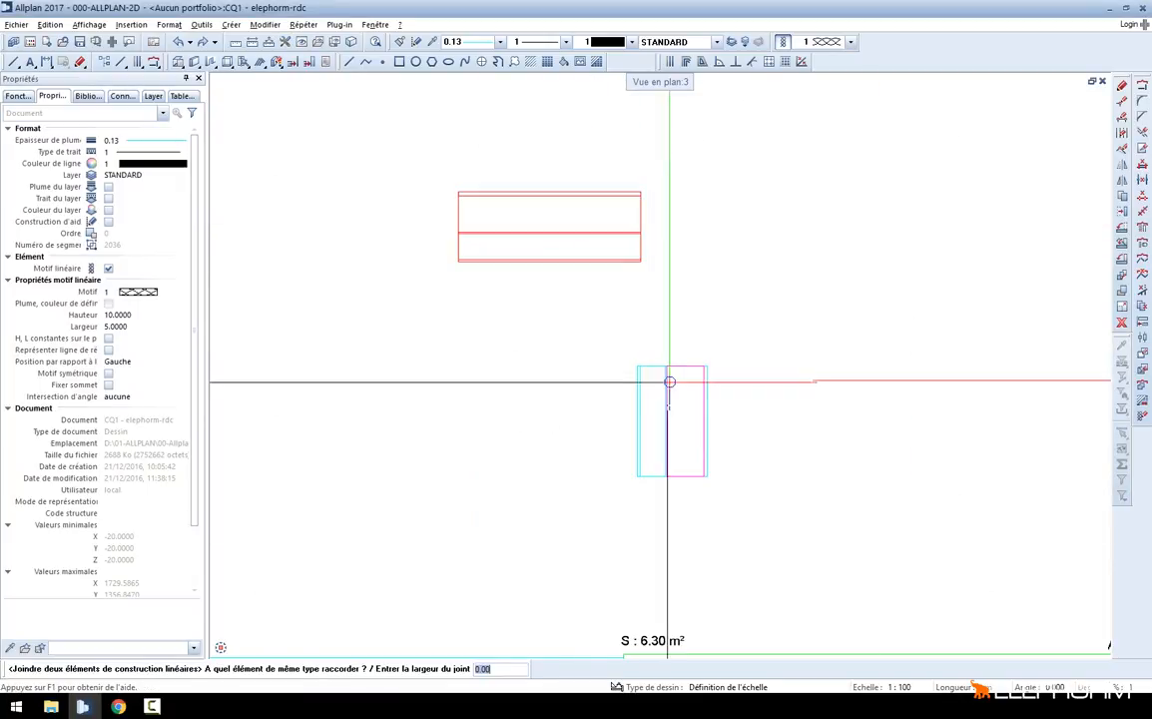
left_click(669, 381)
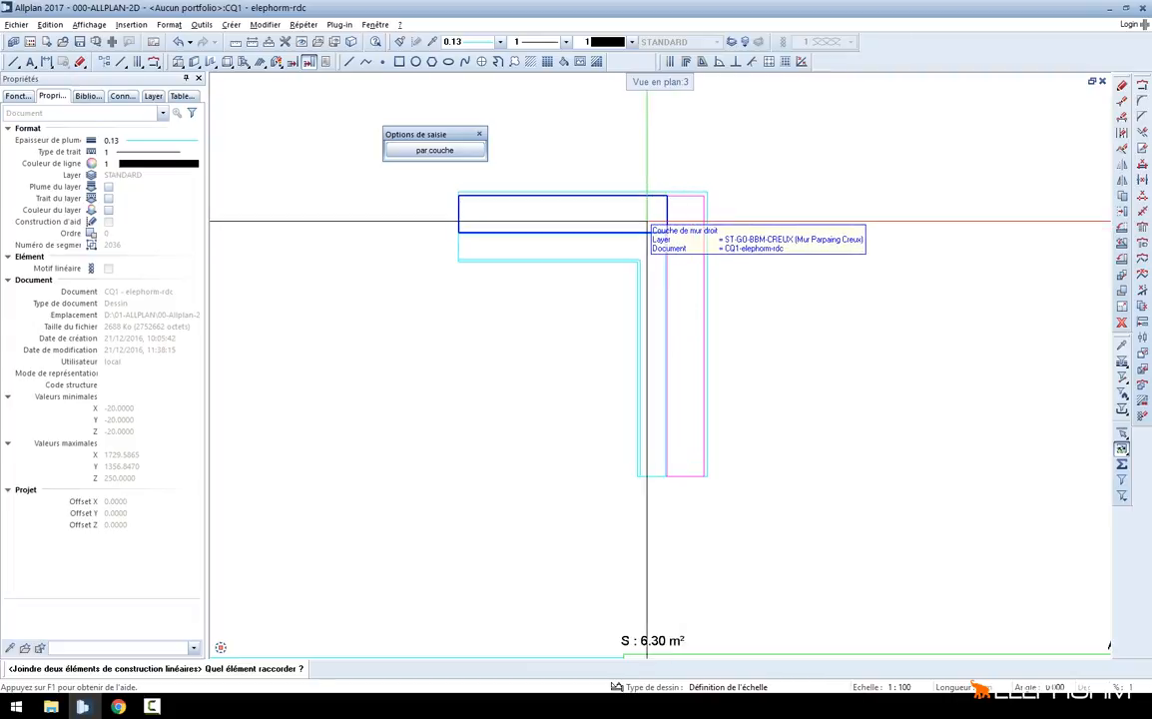
left_click(625, 245)
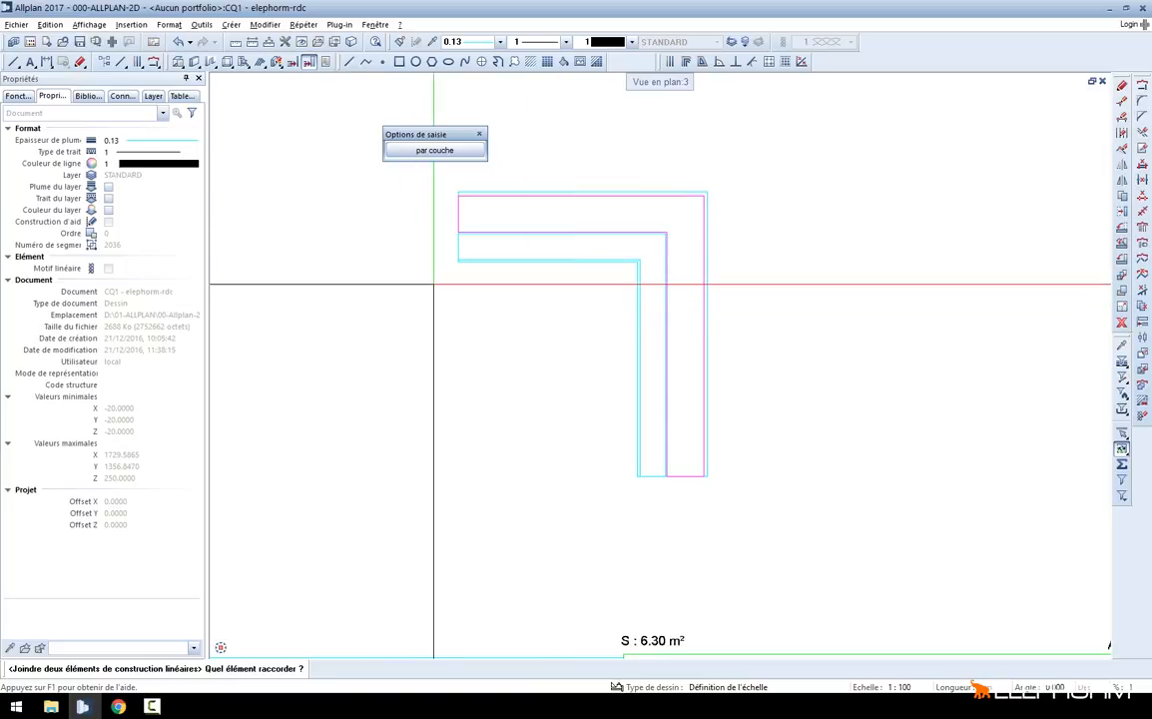
key("ctrl+z")
key("Escape")
Set the wall connection angles in the construction elements options to 5° for Angle 1 and 95° for Angle 2
left_click(200, 24)
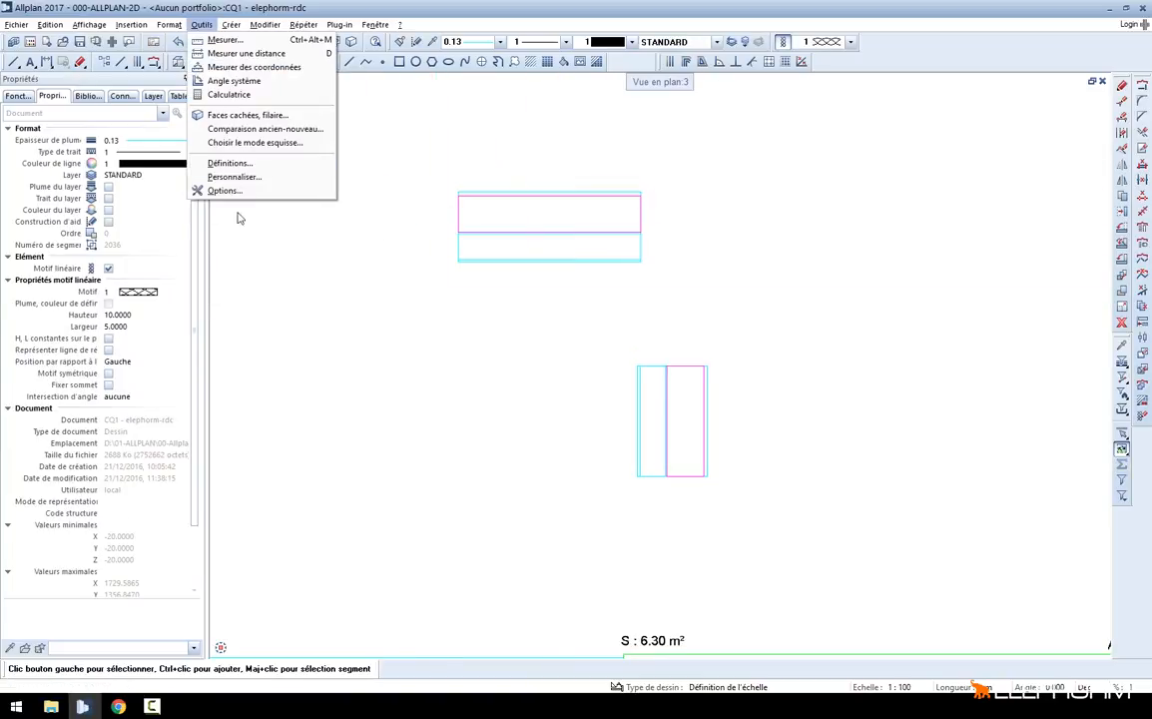
left_click(225, 190)
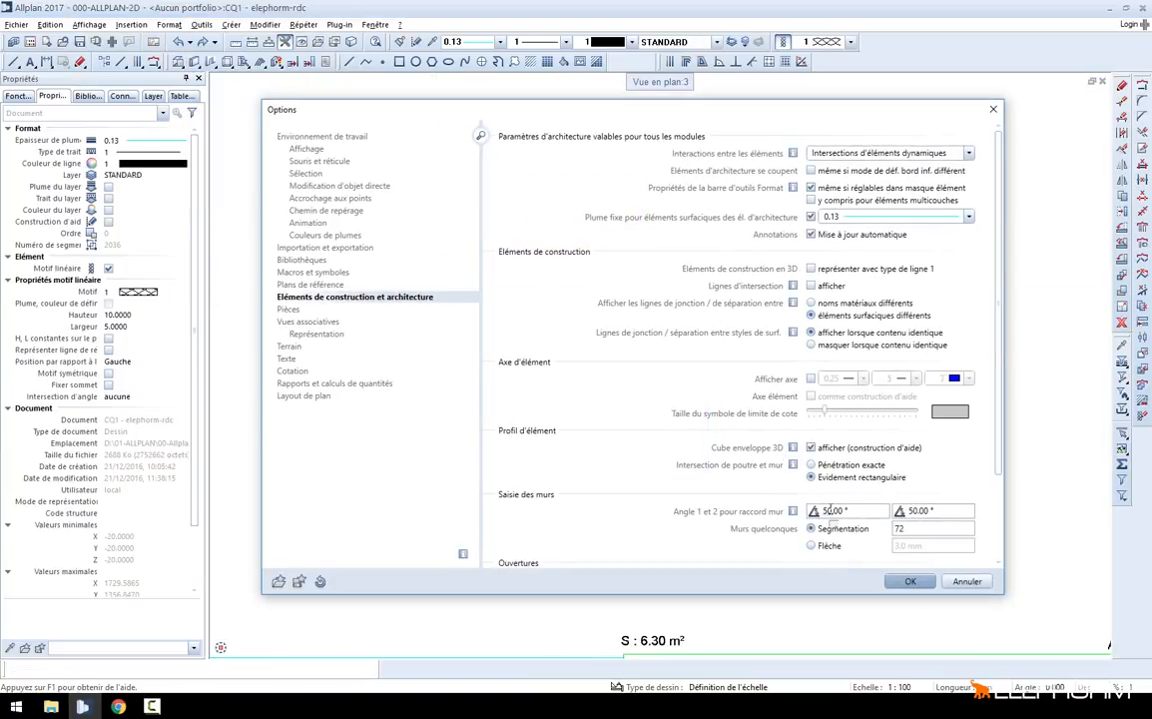
double_click(831, 510)
type("5")
double_click(921, 511)
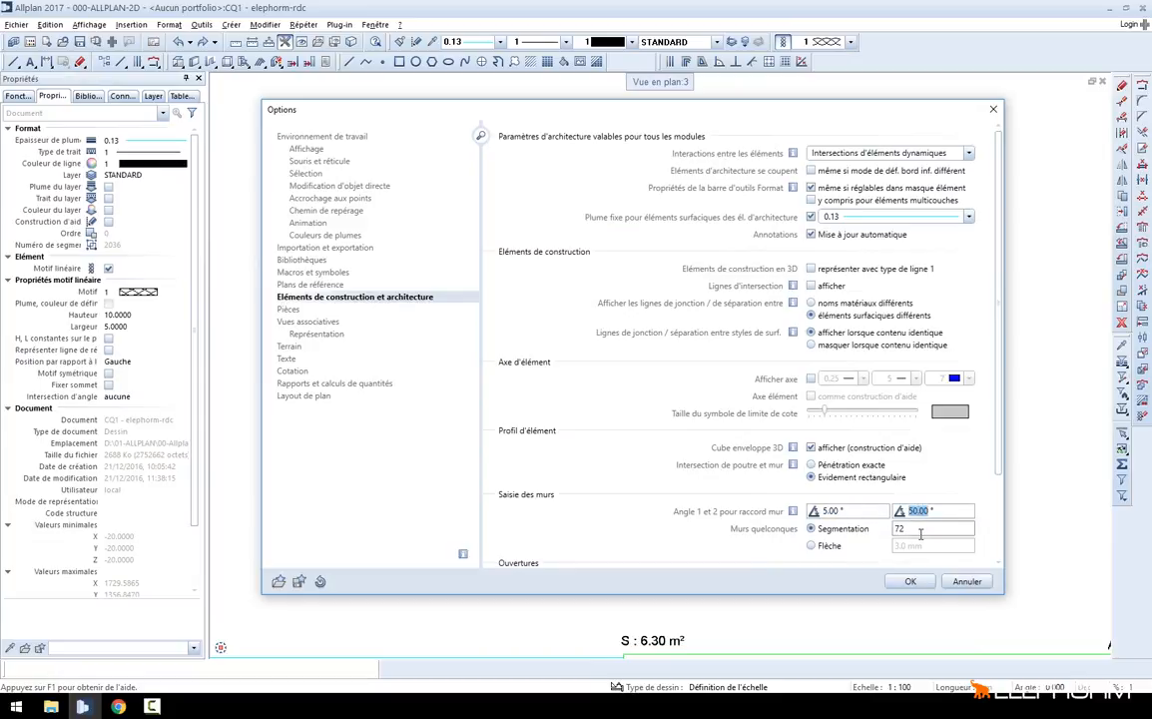
type("95")
key("Return")
Review the options for Pièces, Vues associatives, Texte with its pen choices, Cotation, Rapports et calculs de quantités and Layout de plan, and cancel the dialog
left_click(289, 309)
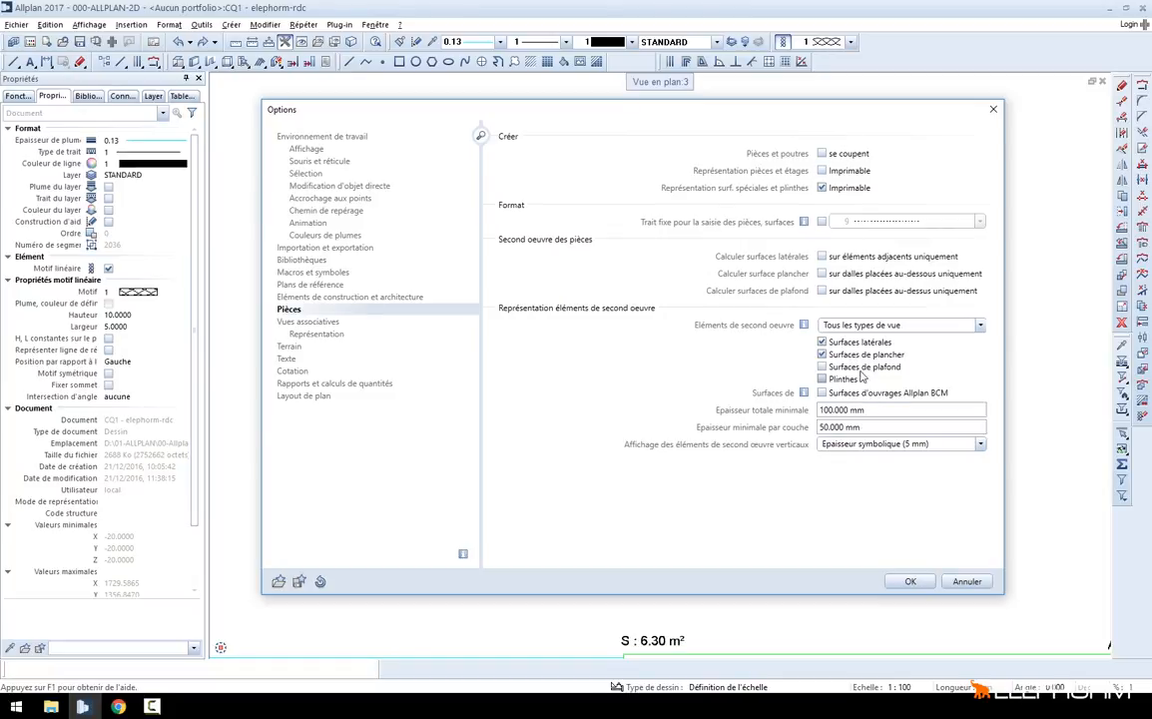
left_click(312, 321)
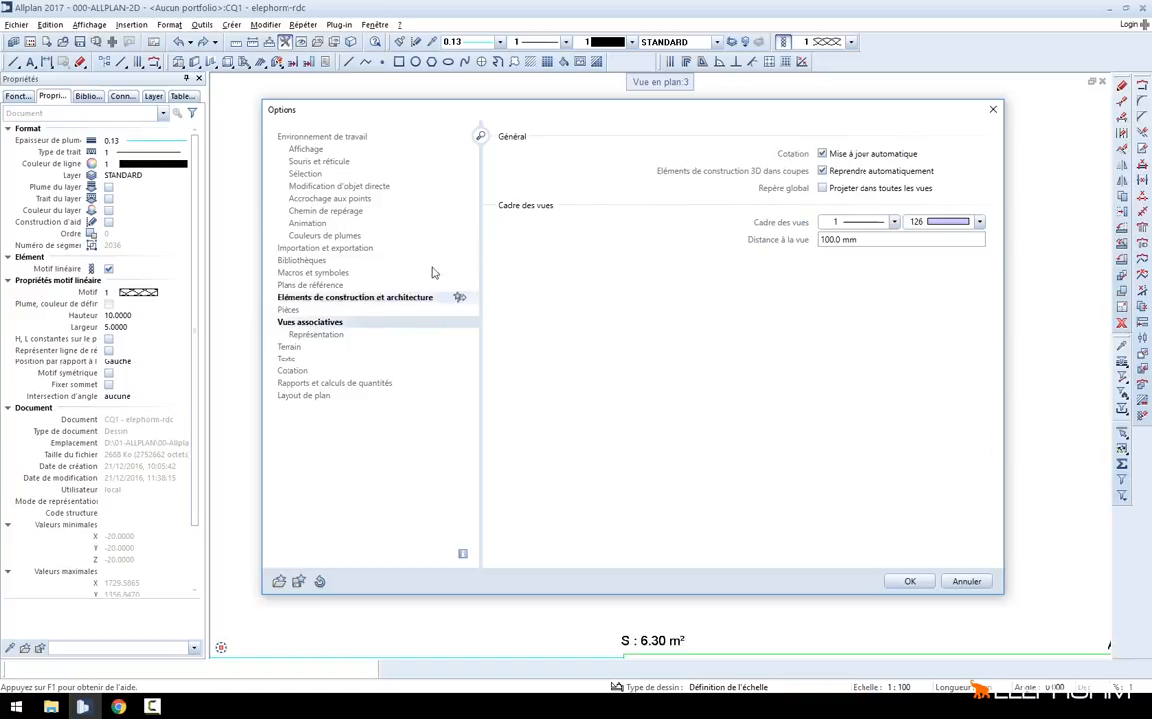
left_click(293, 362)
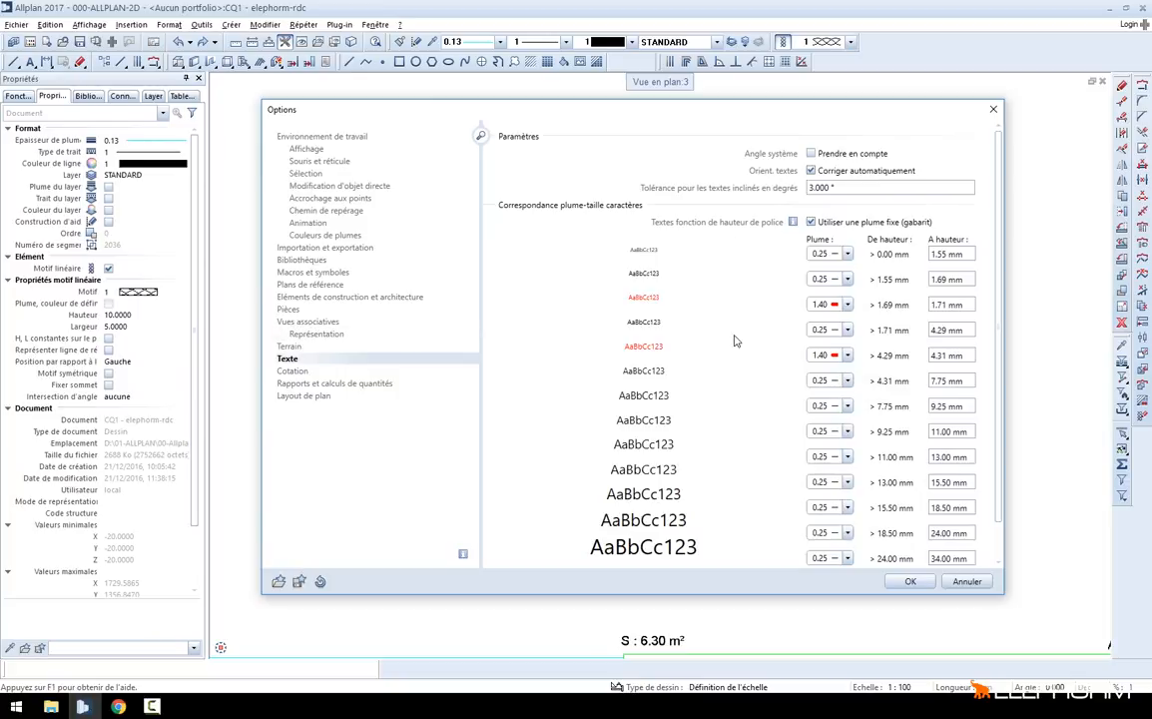
left_click(833, 255)
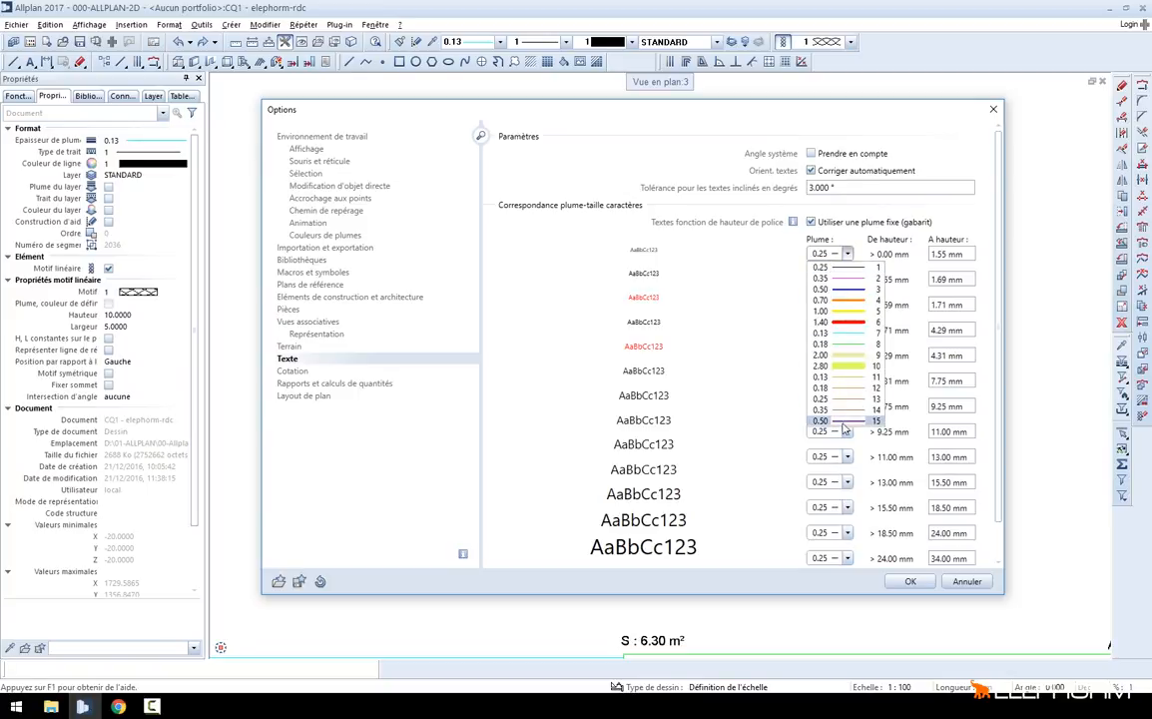
left_click(755, 244)
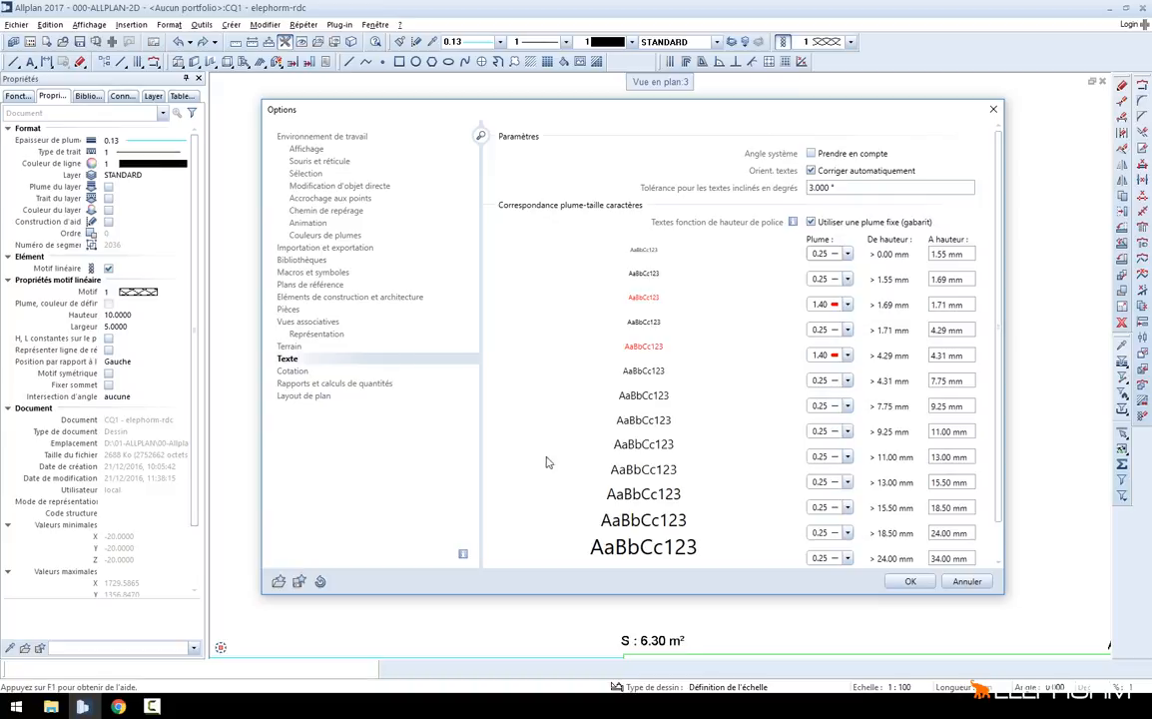
left_click(307, 373)
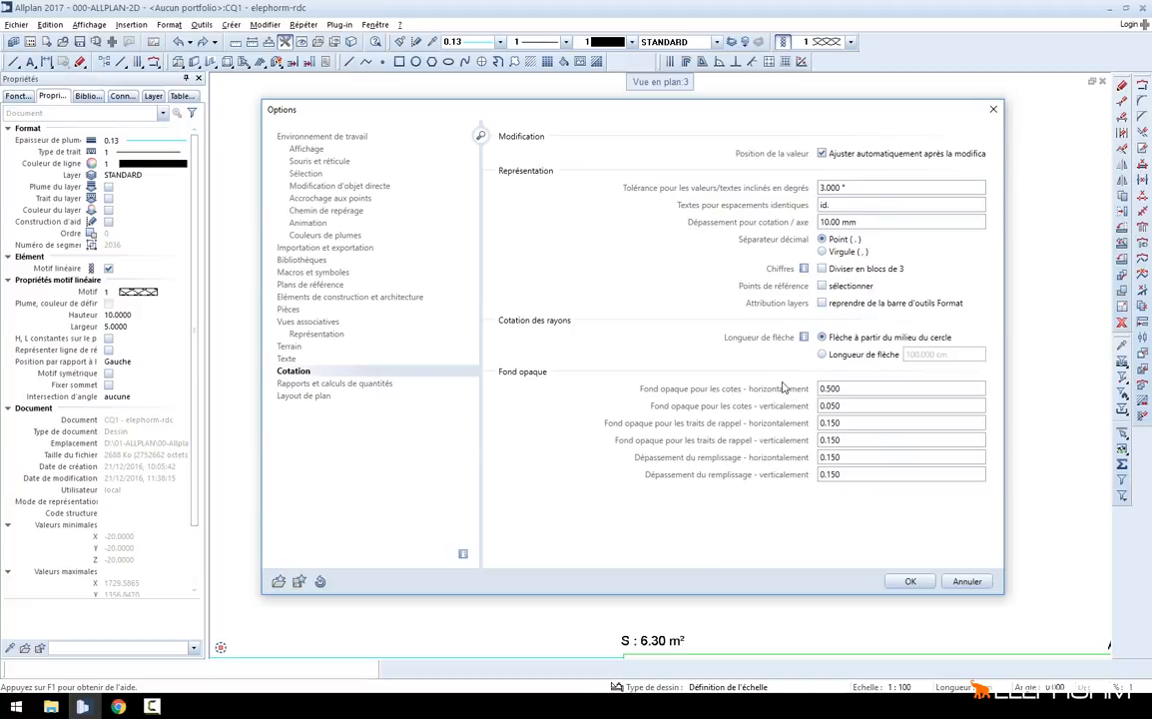
left_click(304, 385)
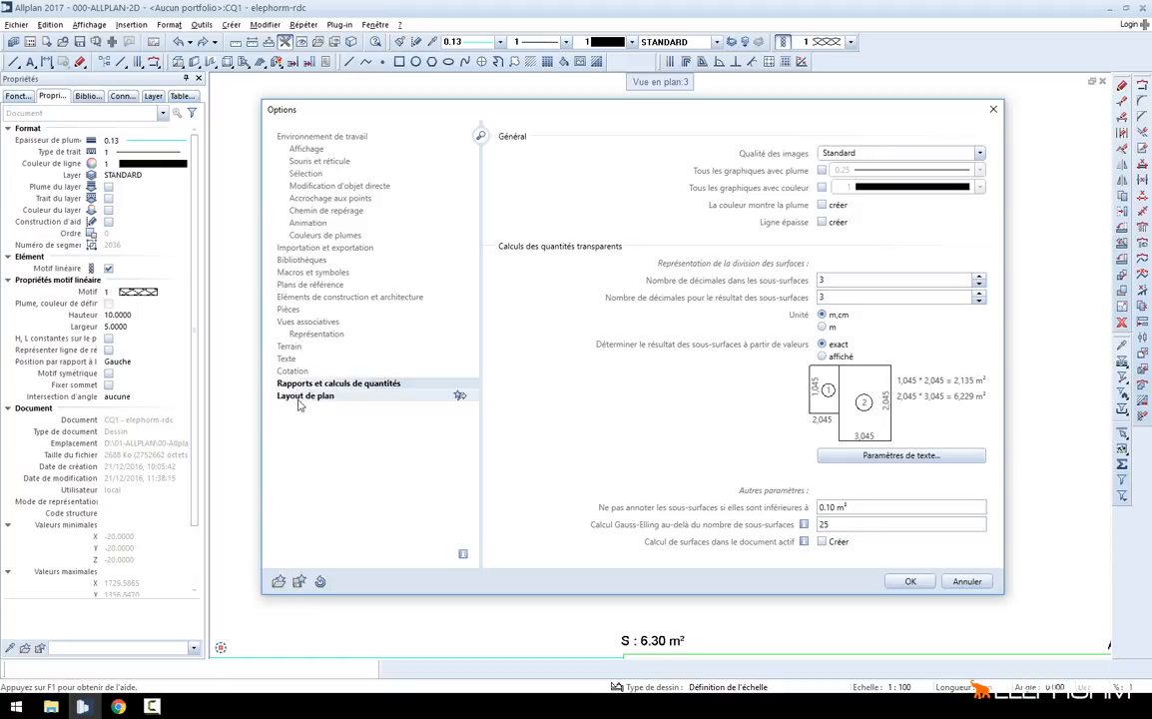
left_click(299, 399)
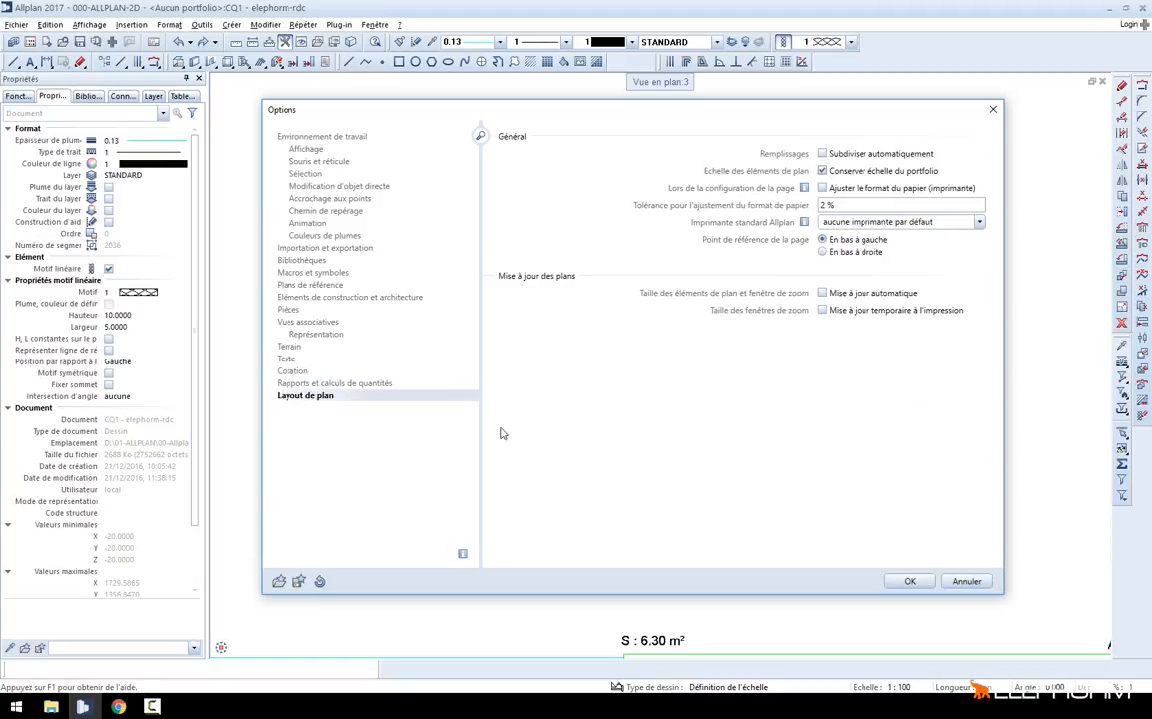
left_click(966, 582)
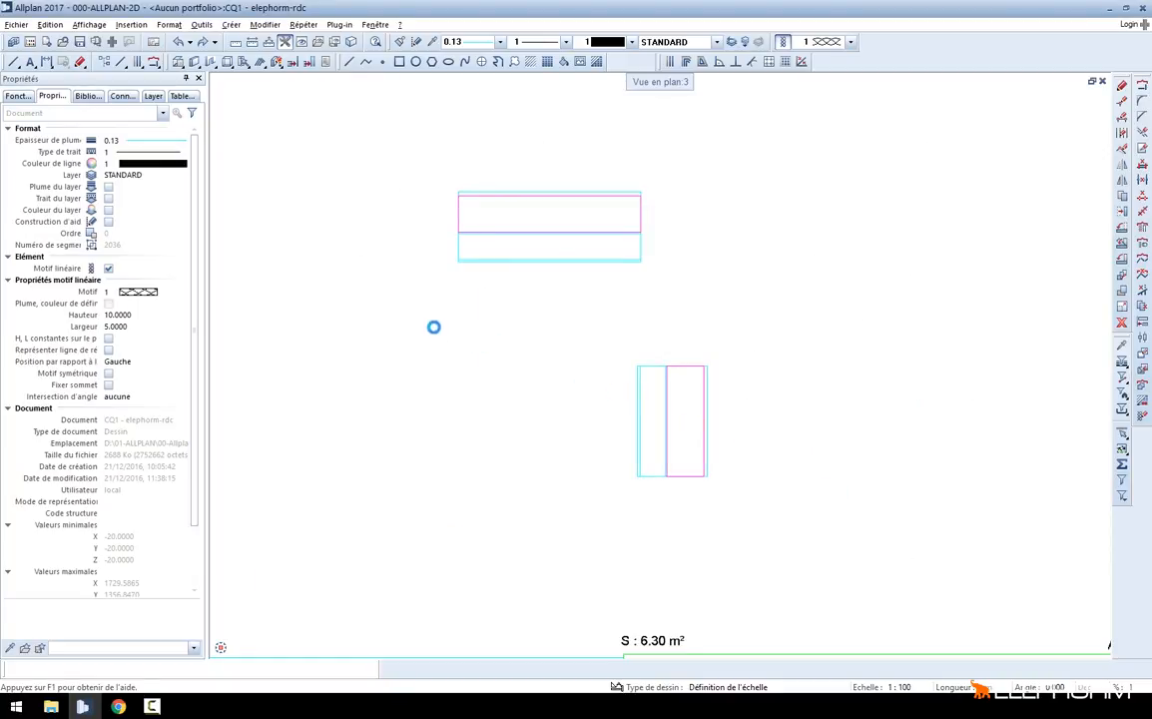
Open the Personnaliser configuration, move it aside, and examine its toolbar categories and the functions of the Standard bar
left_click(201, 24)
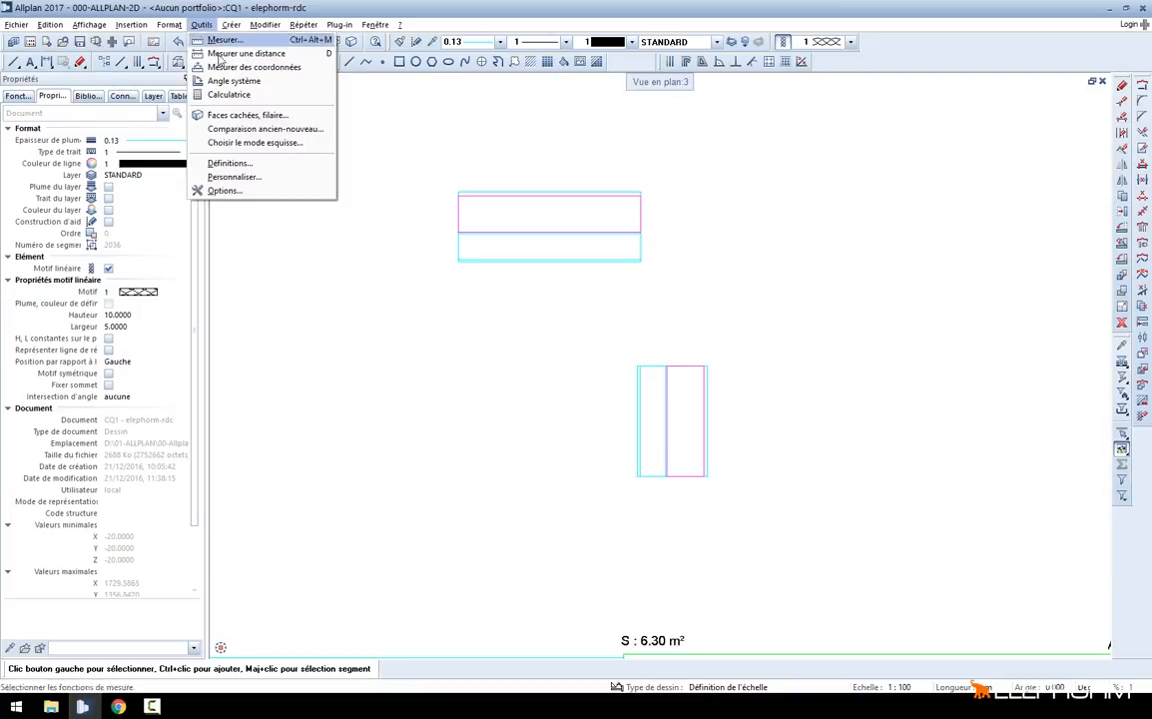
left_click(233, 177)
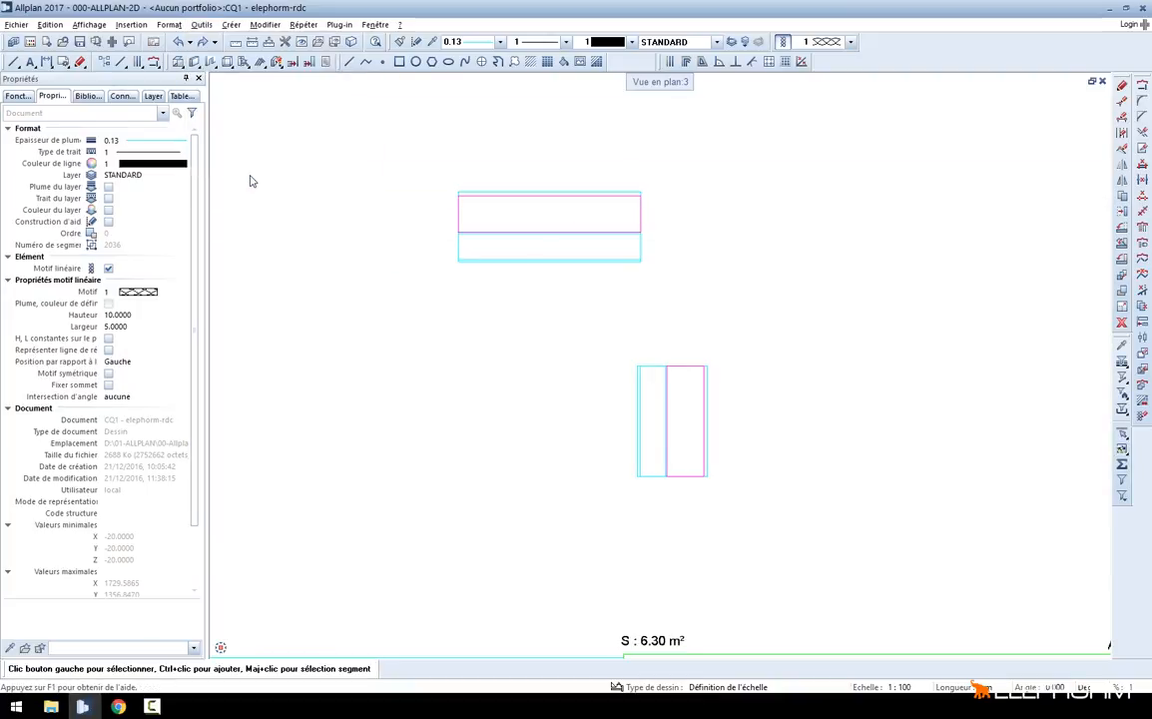
mouse_move(507, 148)
left_mouse_down()
mouse_move(363, 128)
mouse_move(392, 133)
left_mouse_up()
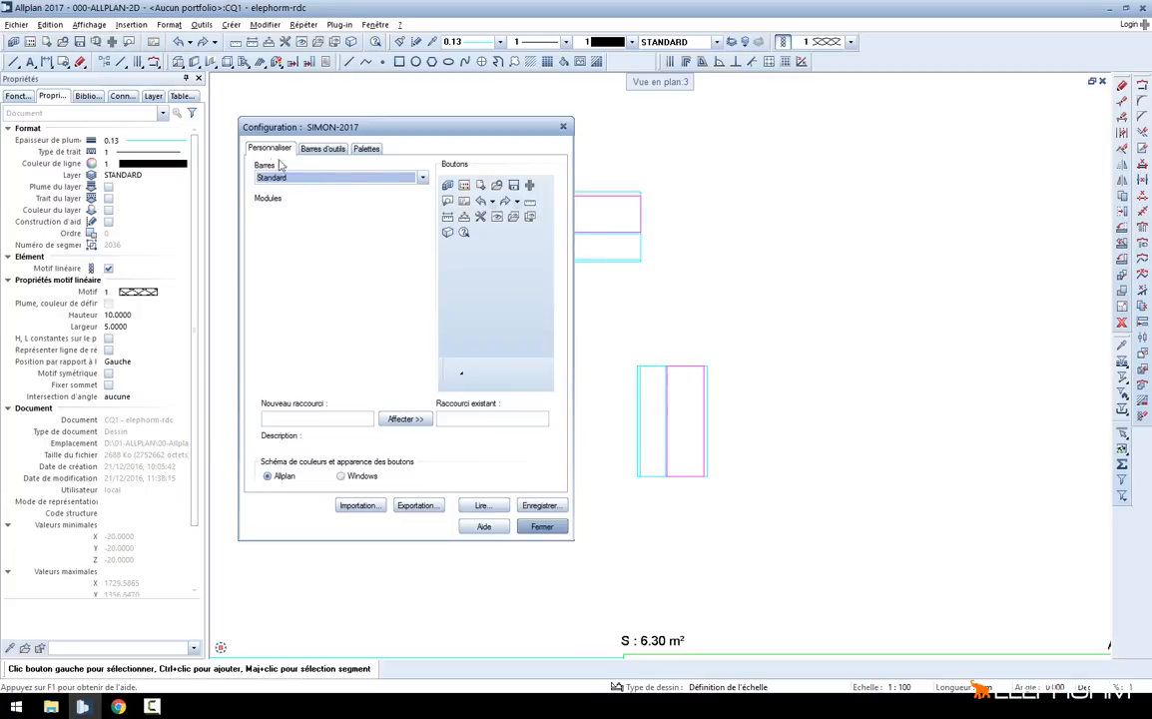
left_click(305, 179)
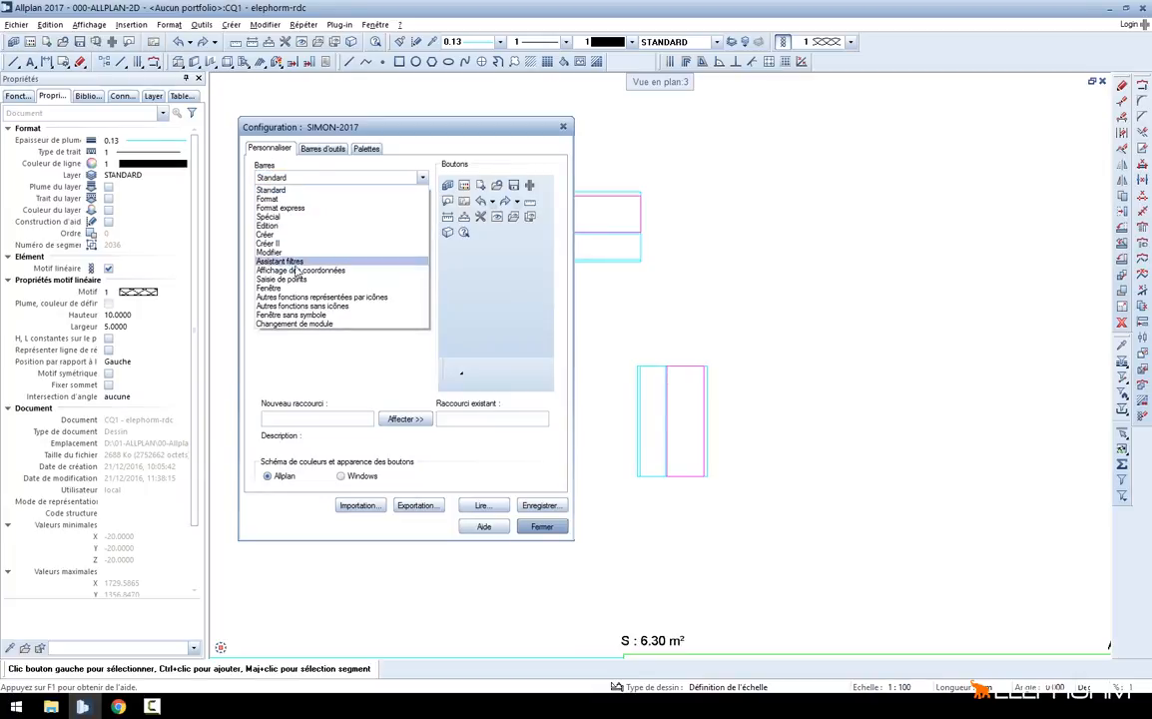
left_click(275, 190)
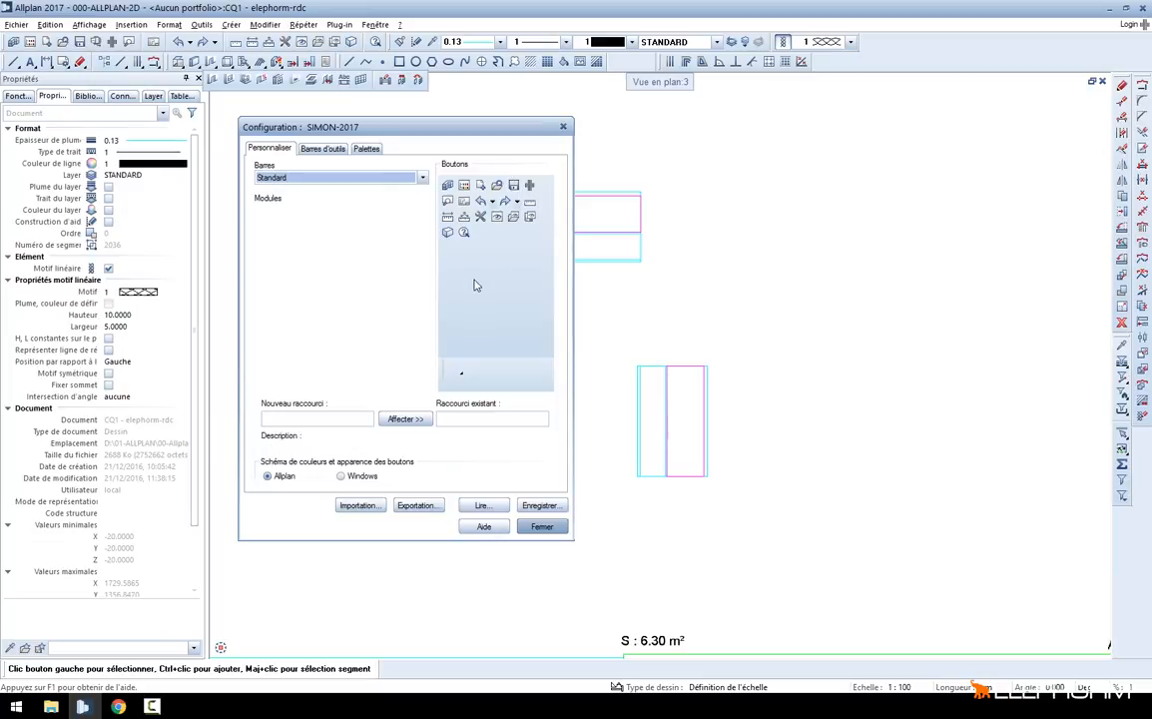
left_click(116, 60)
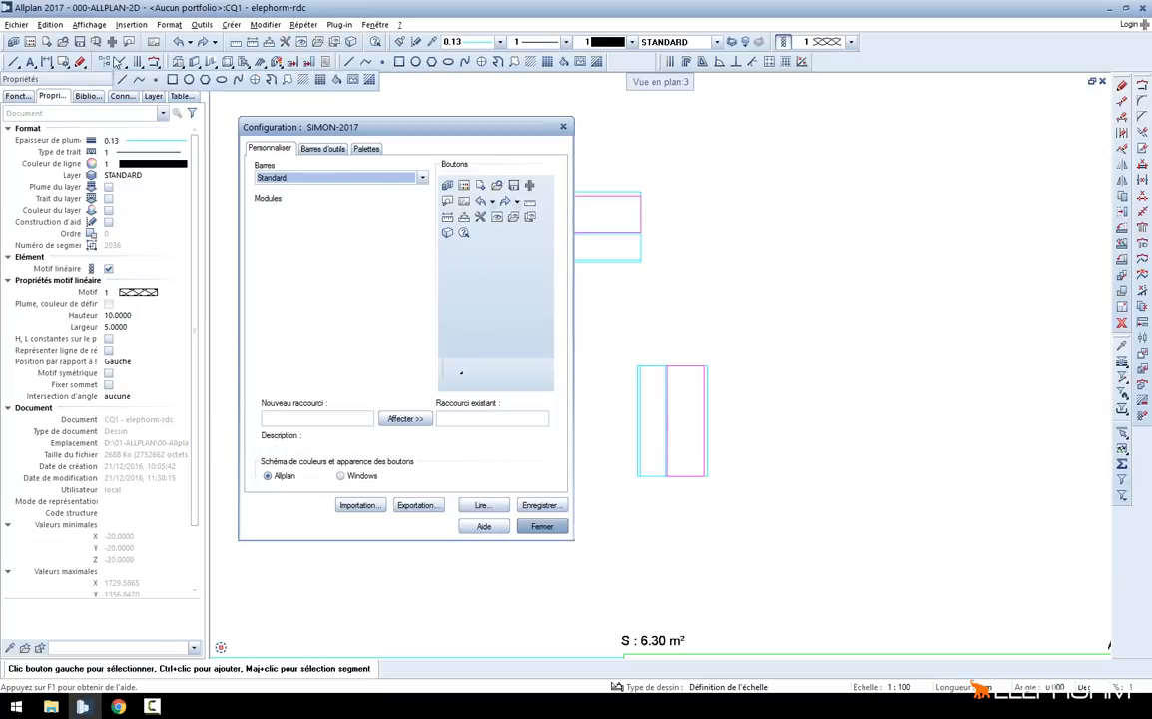
left_click(320, 180)
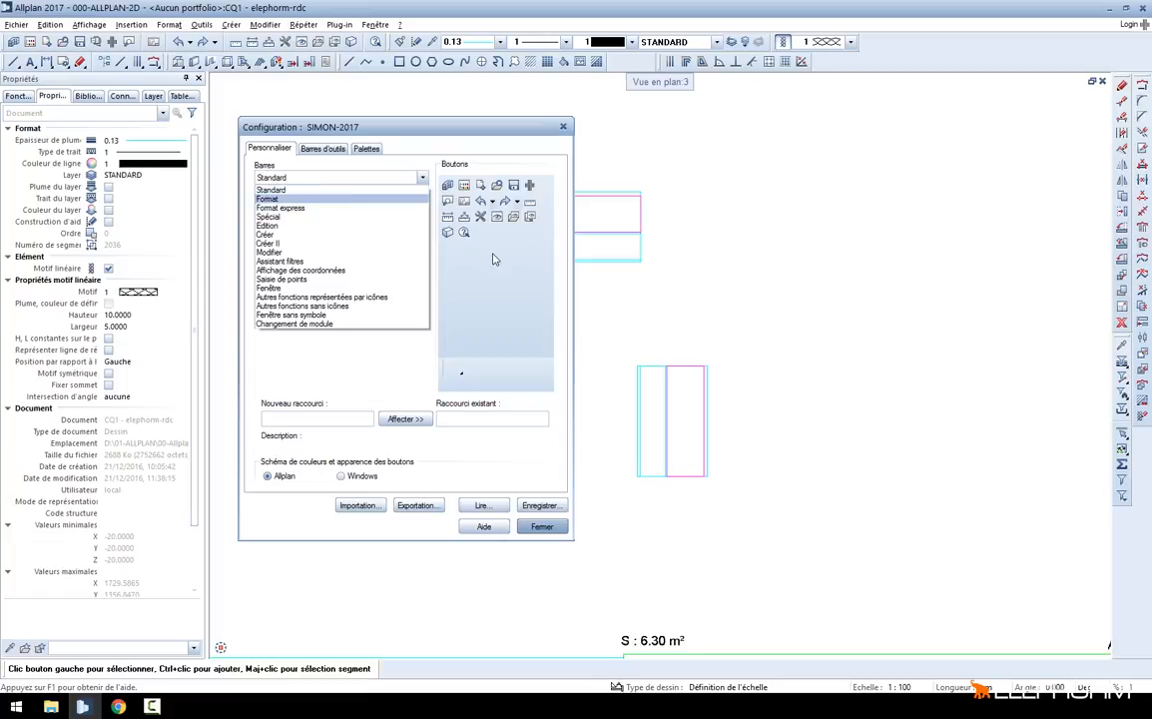
left_click(447, 229)
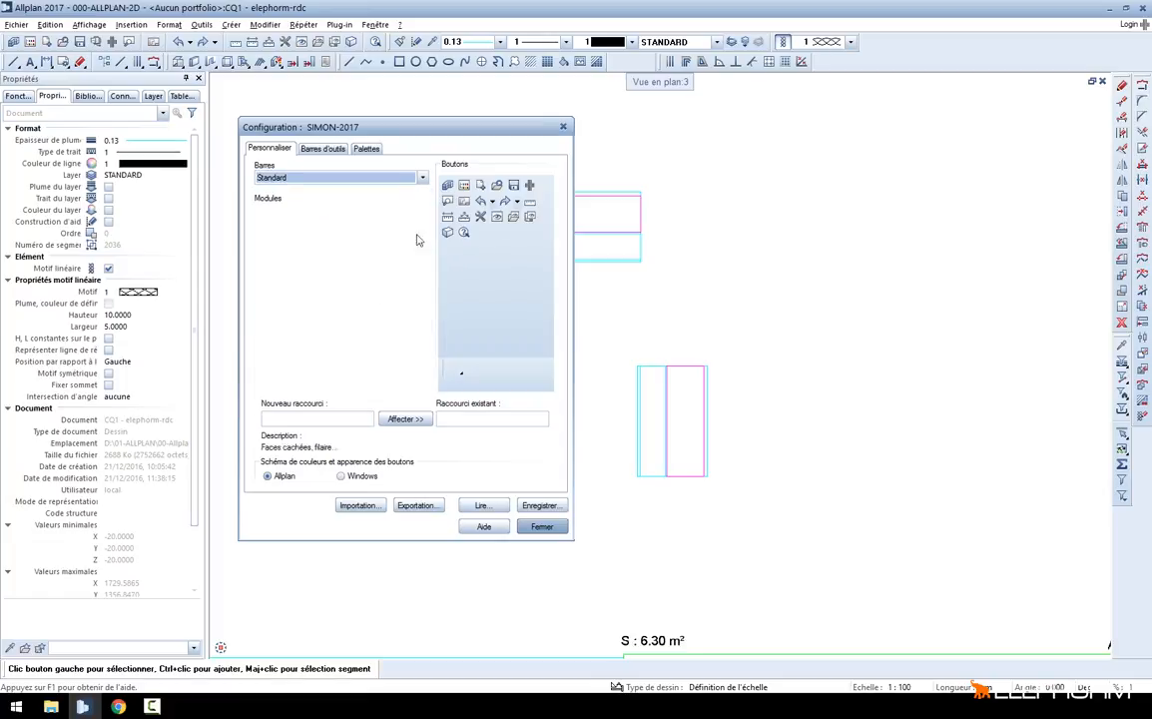
Assign the new shortcut O to the second function of the Standard bar
left_click(464, 186)
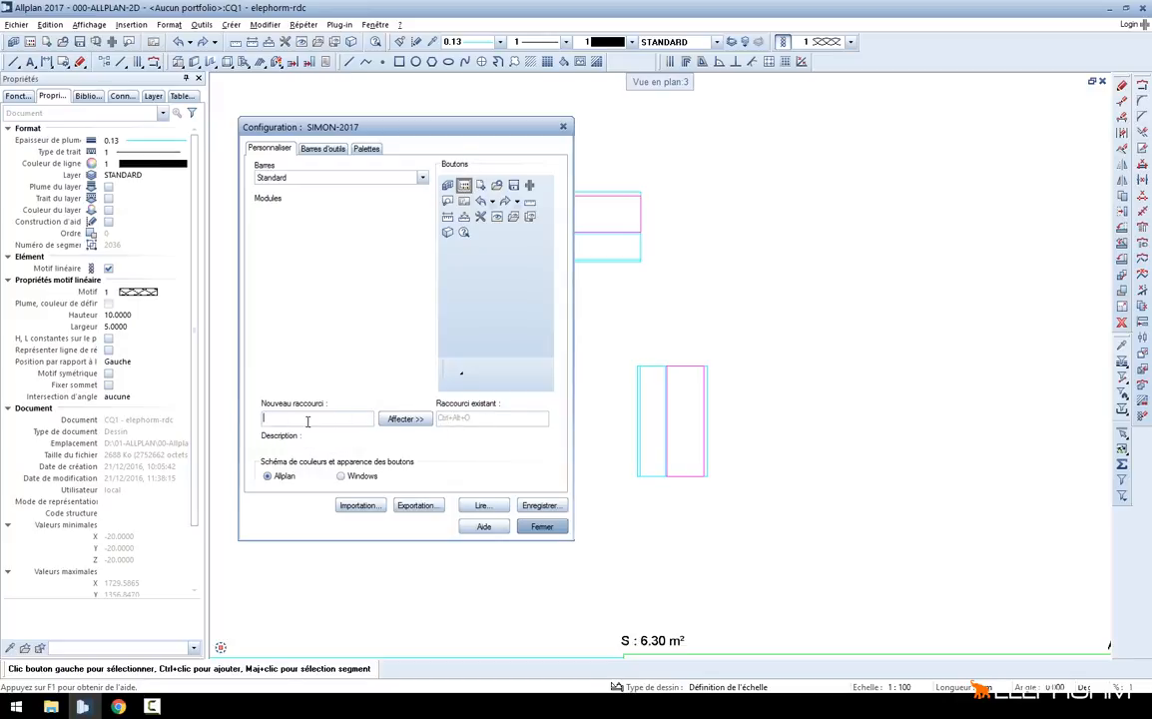
type("Po")
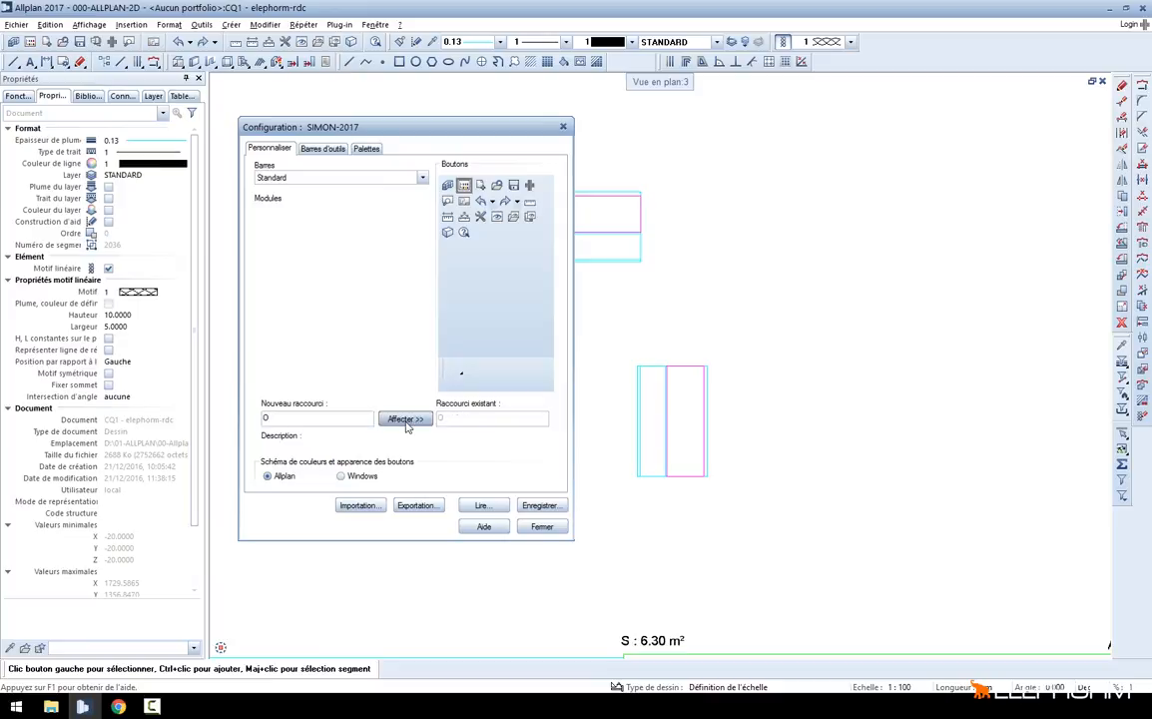
left_click(404, 420)
Examine the functions of the Créer bar and its module tree, expand the Architecture modules, and close the configuration
left_click(379, 177)
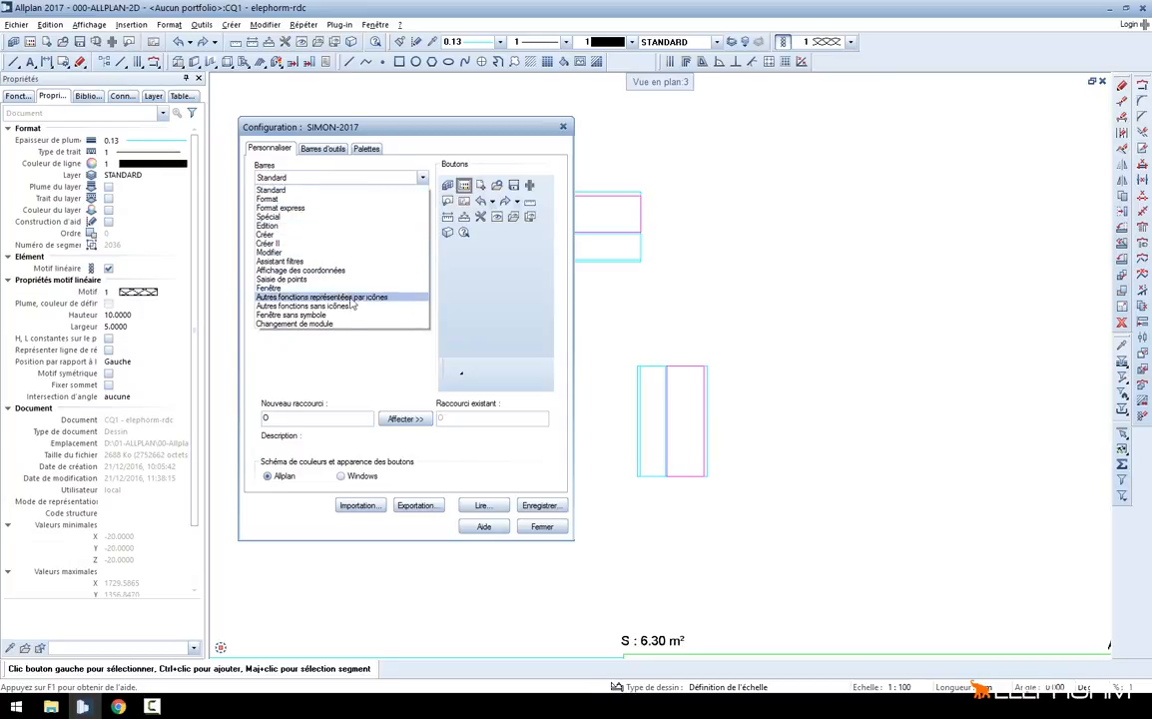
left_click(337, 242)
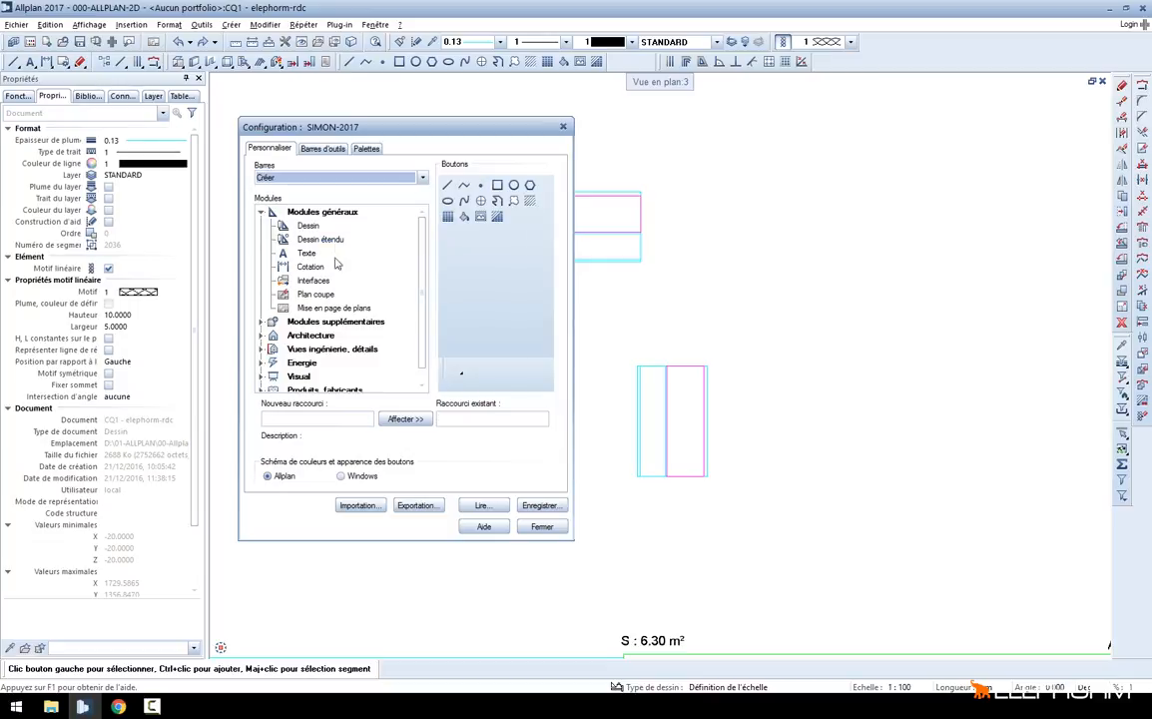
left_click(464, 187)
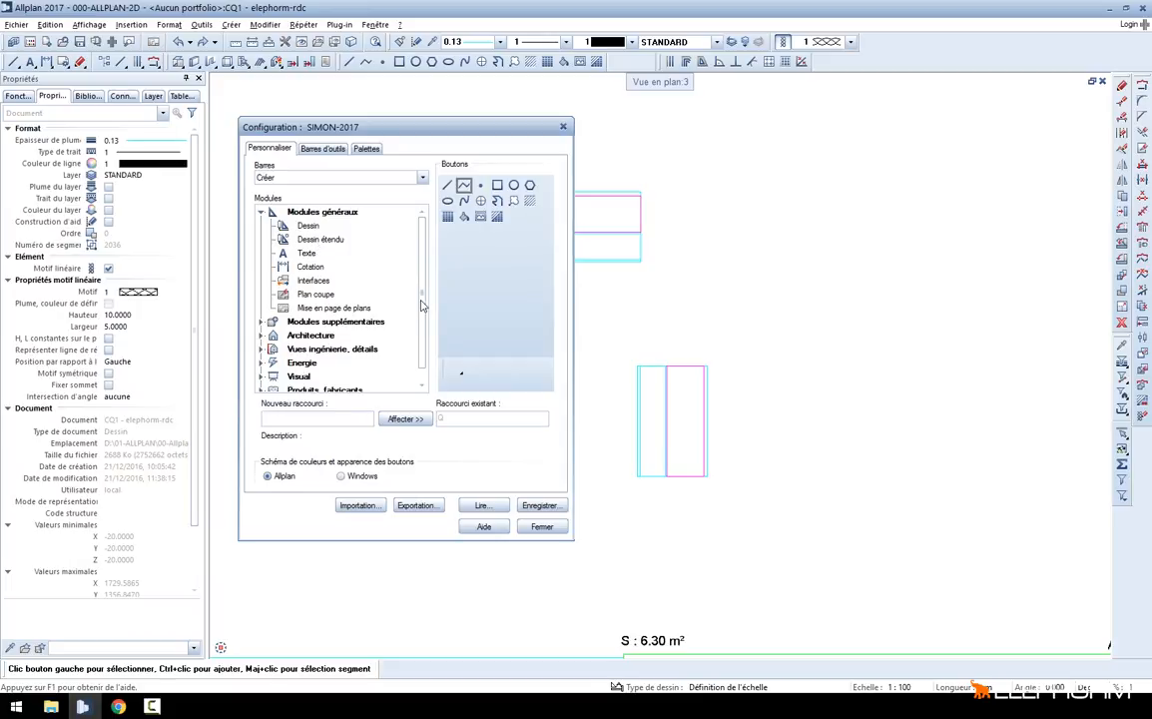
scroll(383, 275, "down", 1)
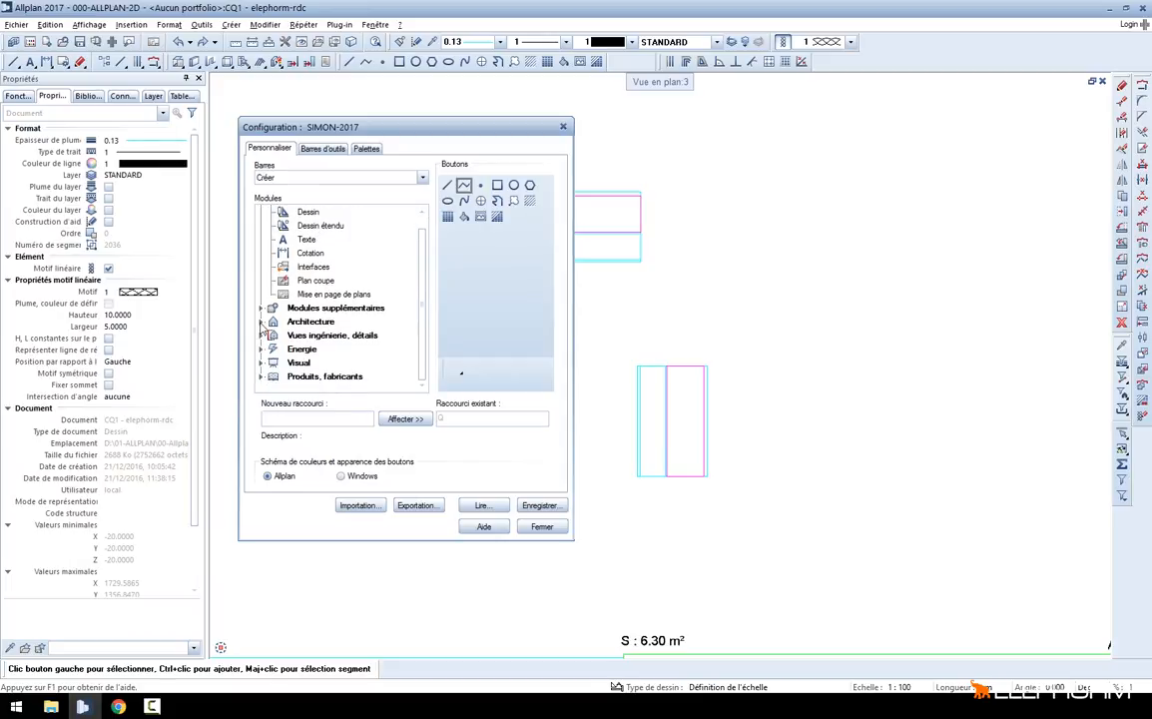
left_click(261, 322)
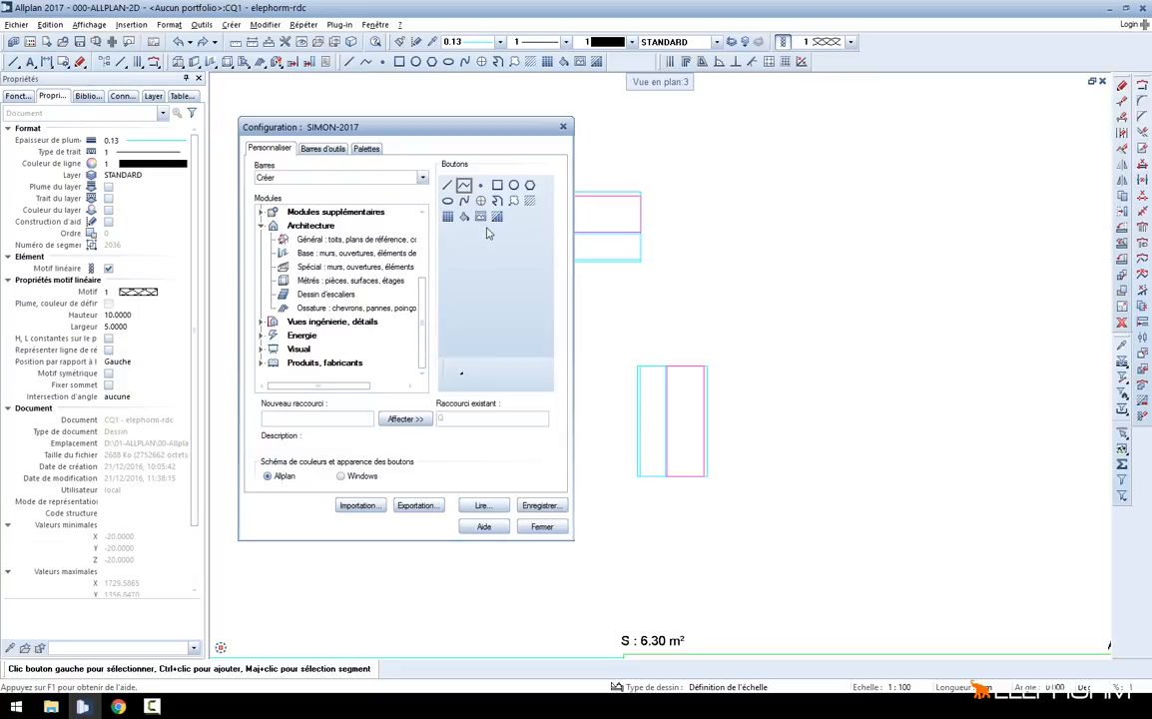
left_click(550, 533)
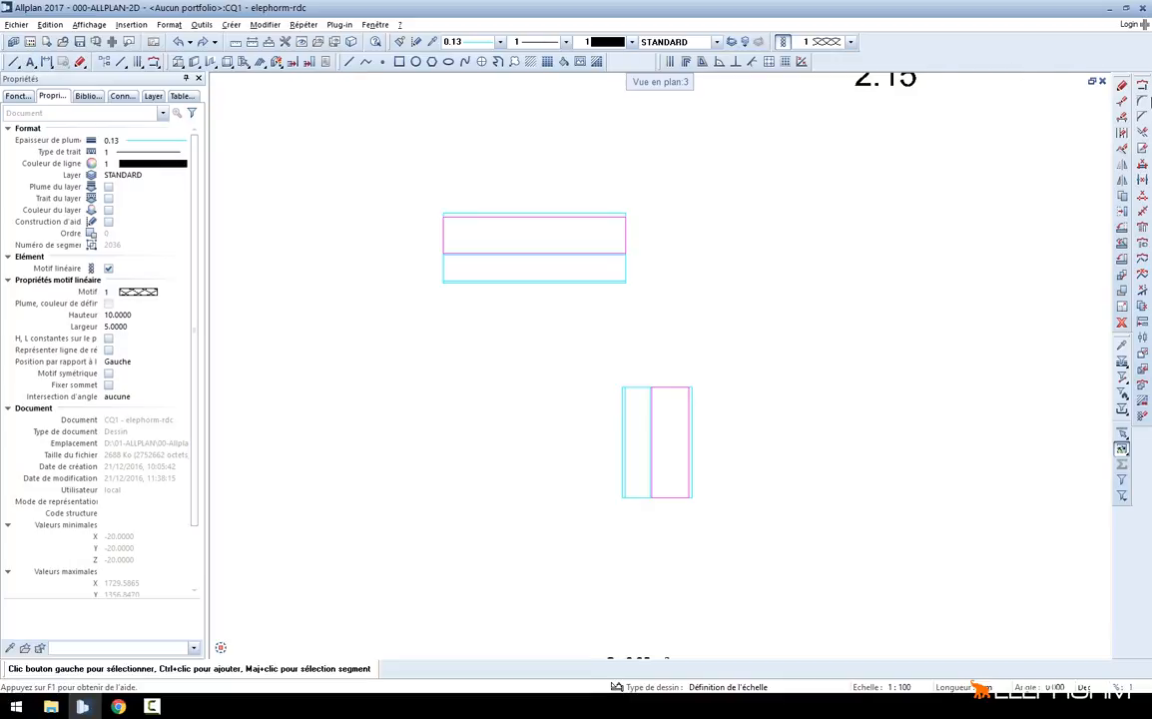
Display the Spécial toolbar, float it over the drawing, and dock it at the end of the second toolbar row
right_click(837, 64)
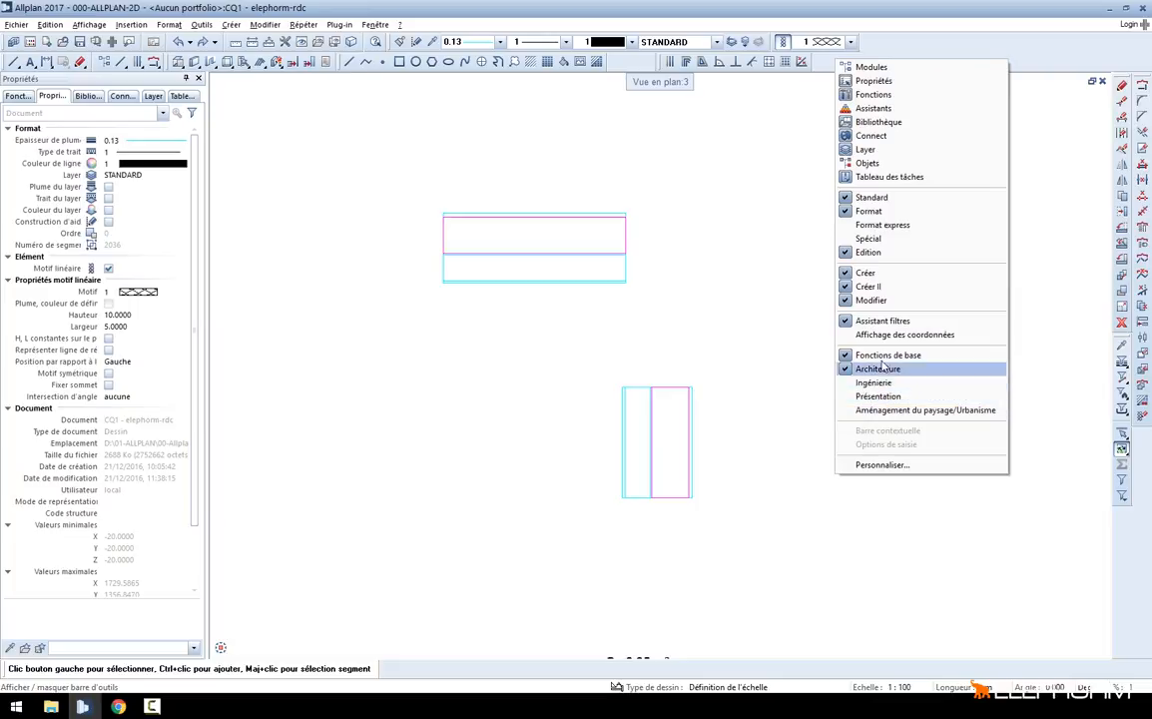
left_click(867, 238)
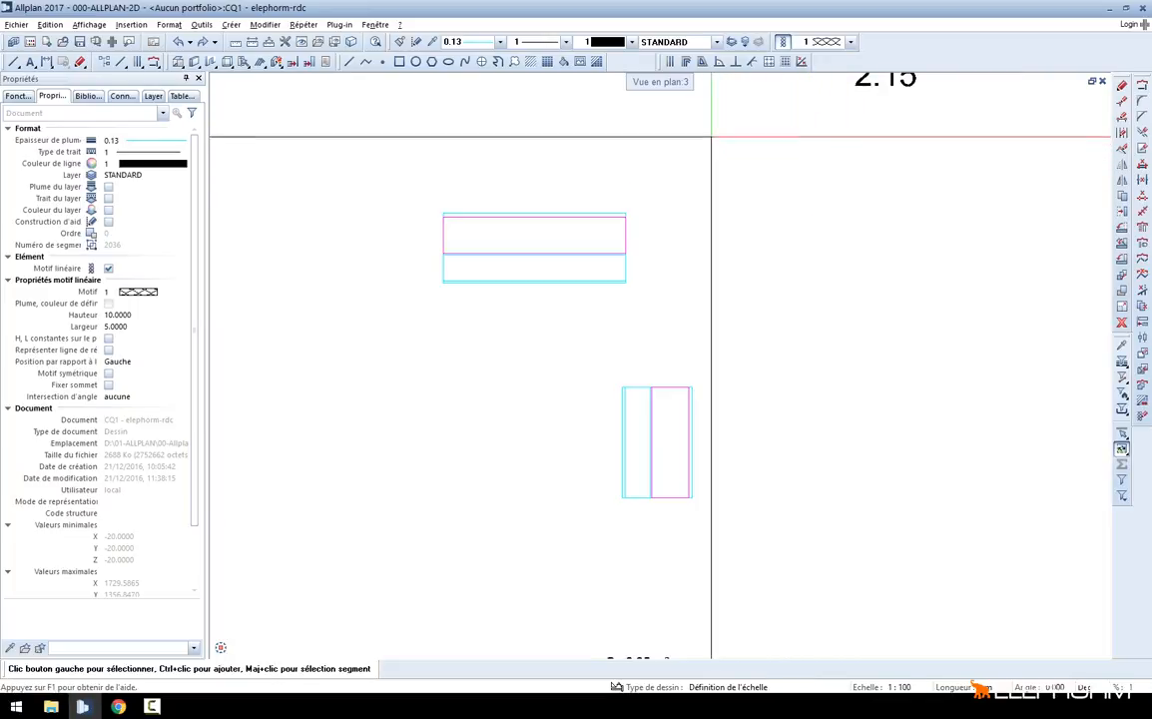
left_click_drag(4, 238, 637, 166)
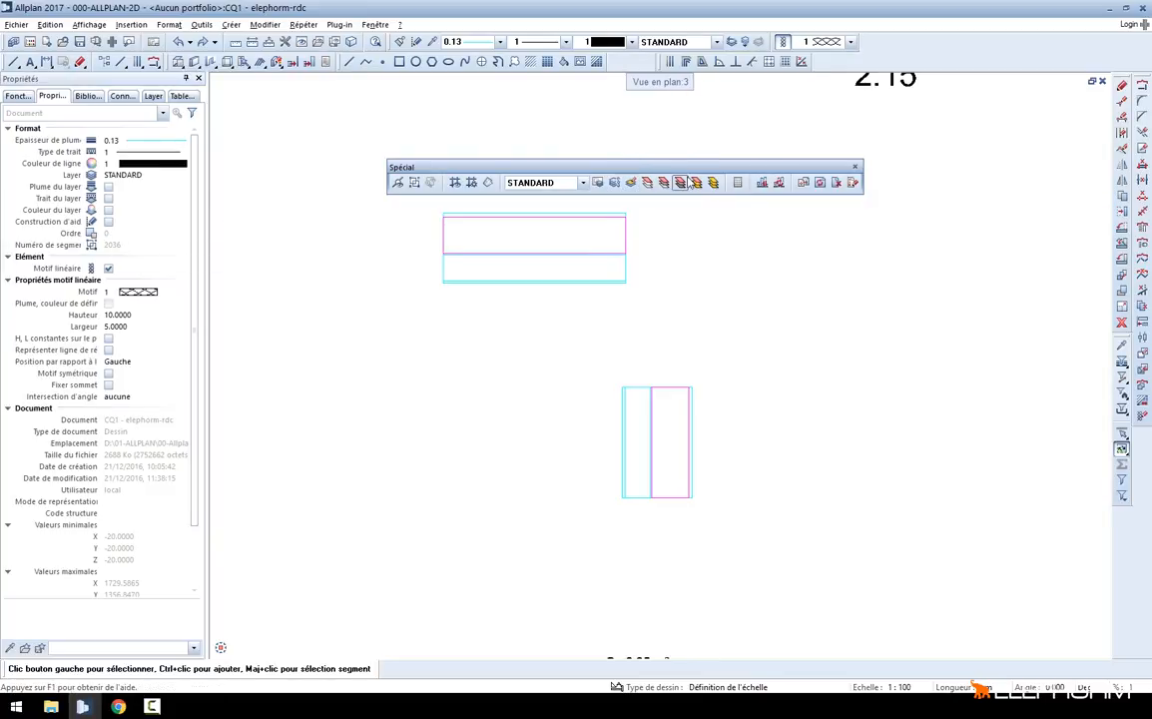
left_click_drag(550, 170, 858, 77)
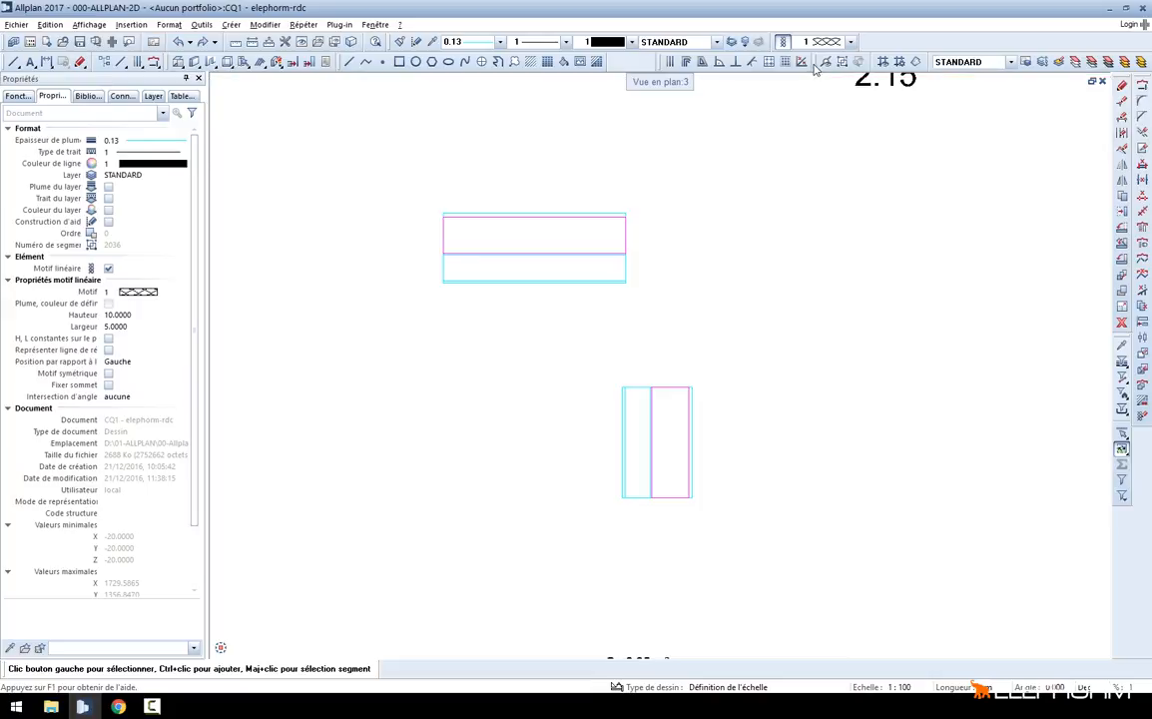
Undock the Spécial toolbar from the second row and close it
left_click_drag(816, 68, 351, 114)
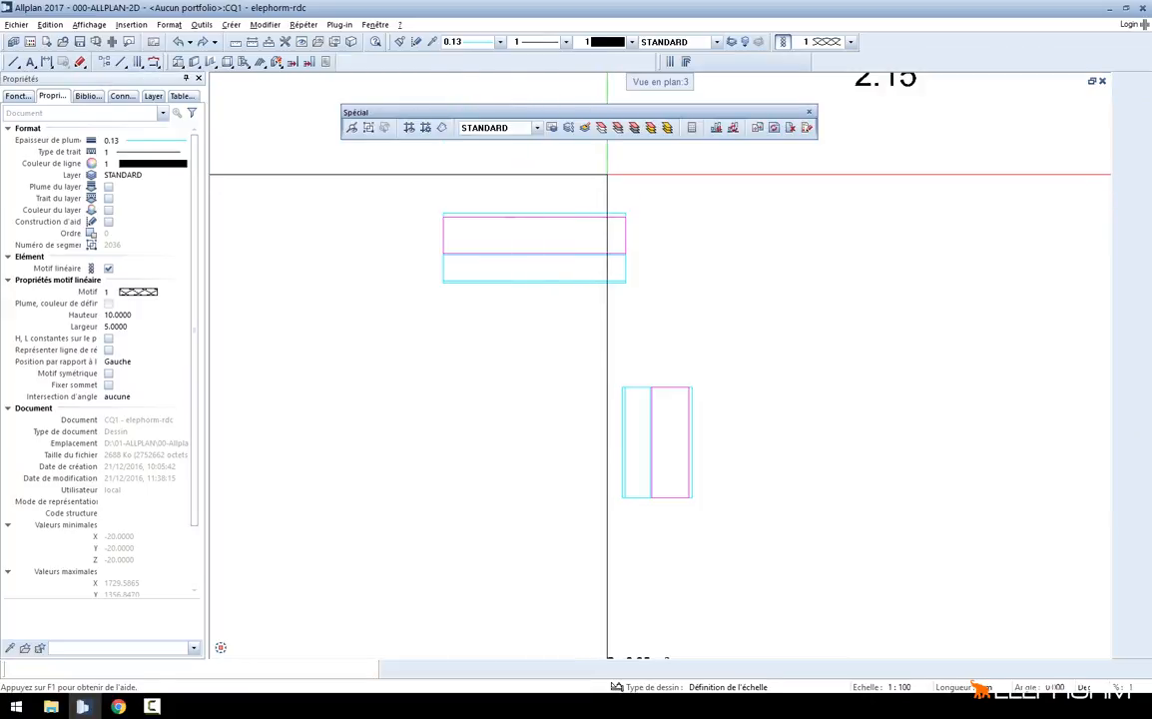
left_click(808, 112)
scroll(601, 102, "up", 2)
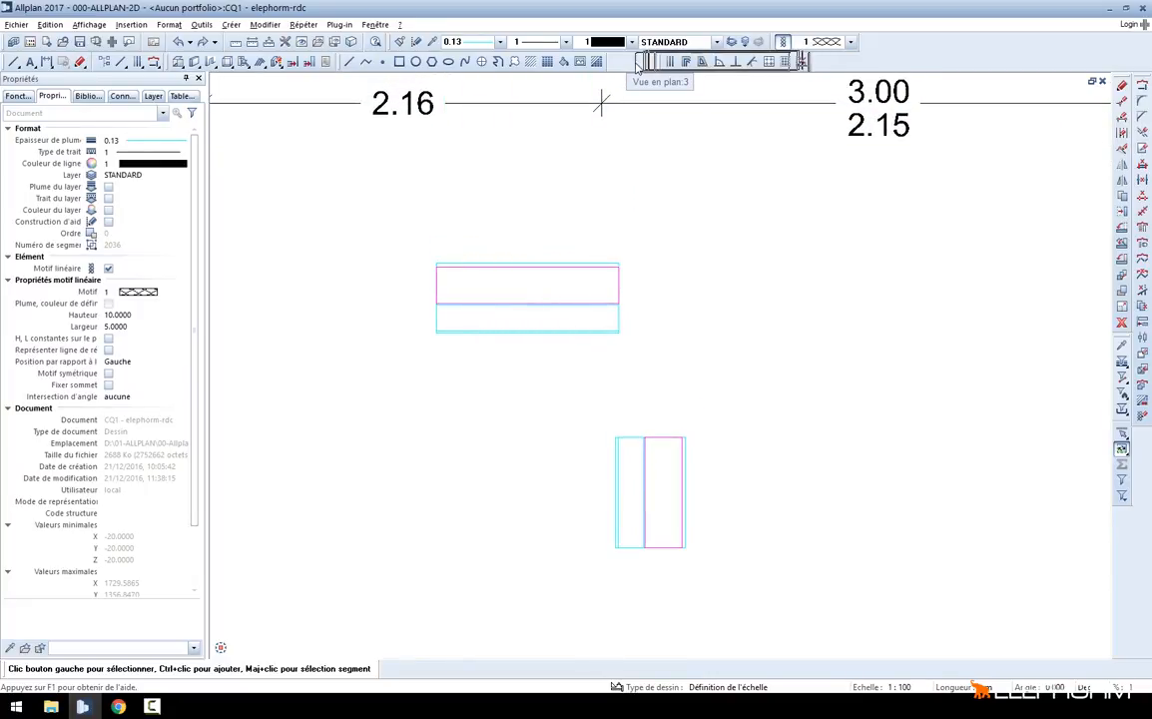
Try adding the Standard bar's project function to the toolbar beside Créer, remove it again, and close the Personnaliser configuration
left_click(200, 24)
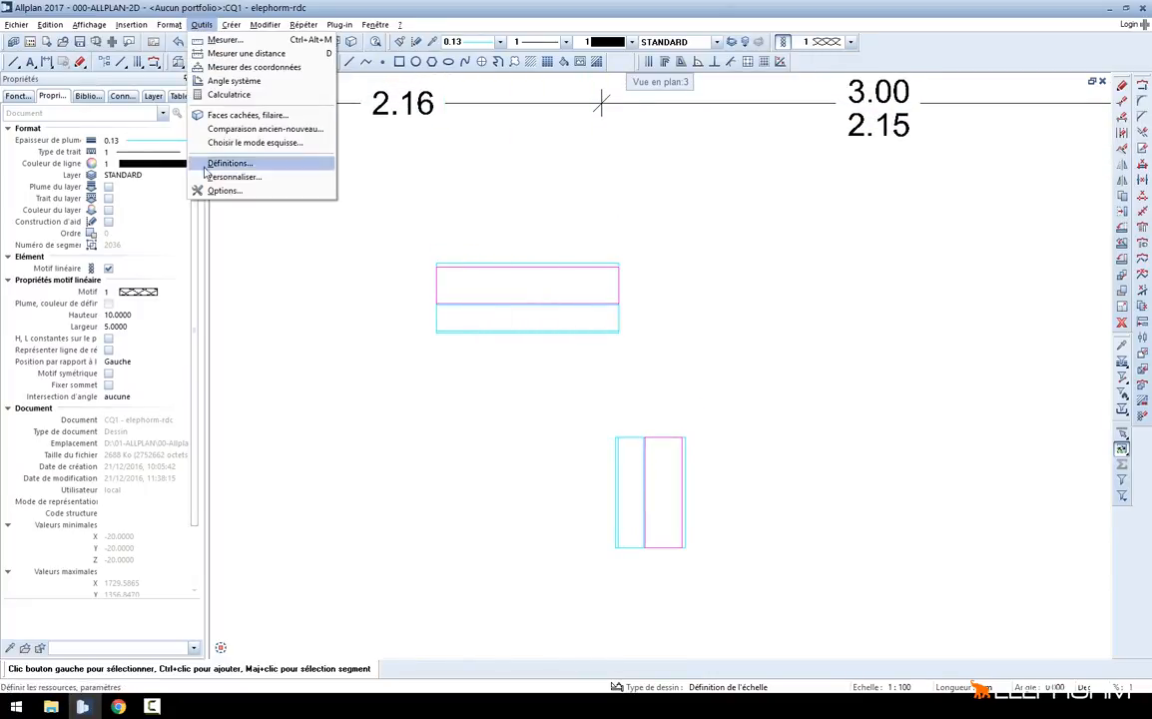
left_click(225, 177)
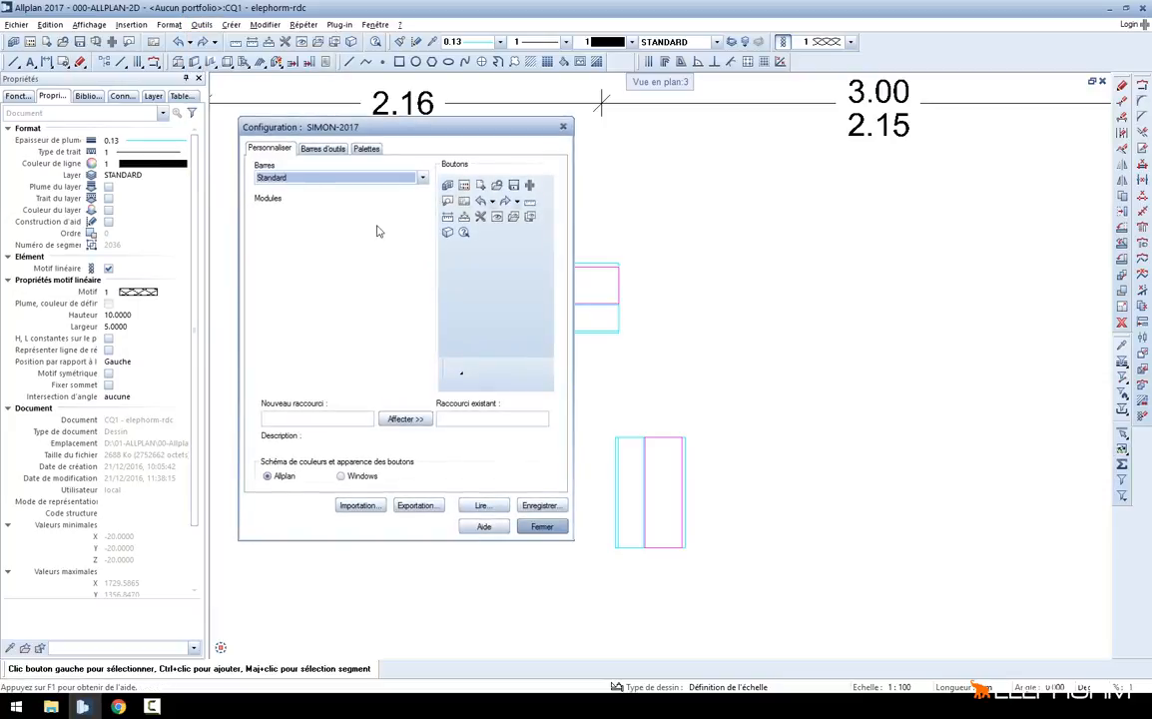
left_click(448, 187)
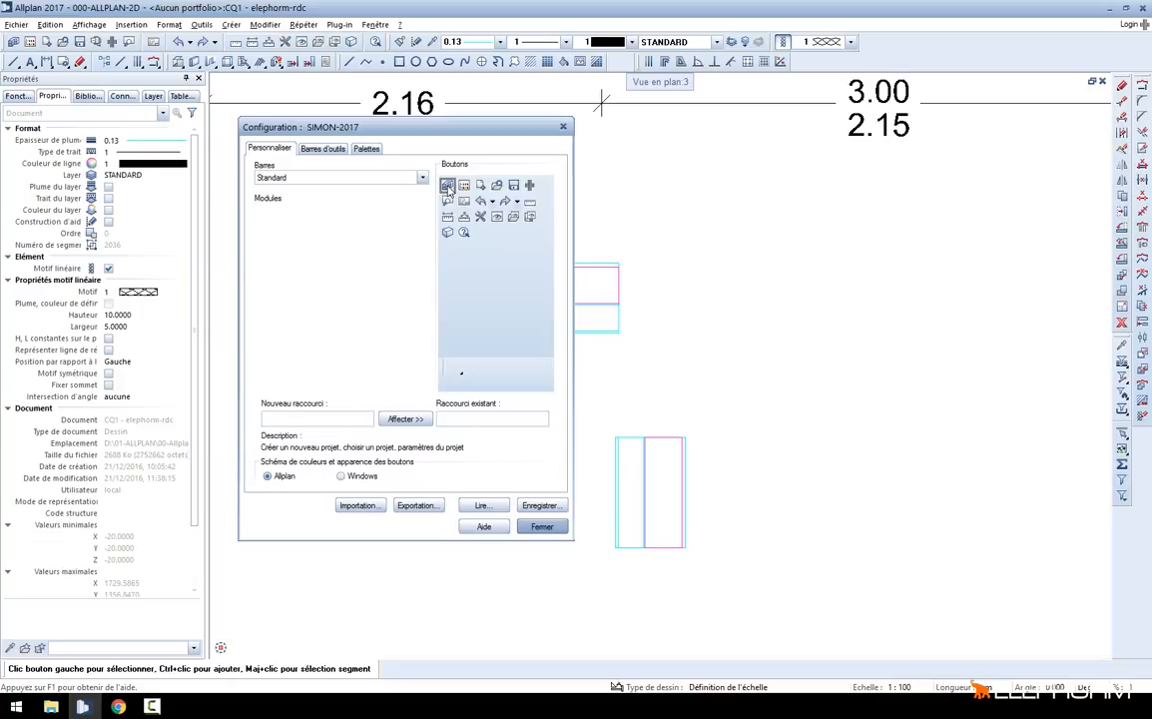
mouse_move(449, 185)
left_mouse_down()
mouse_move(417, 158)
mouse_move(570, 66)
mouse_move(651, 68)
left_mouse_up()
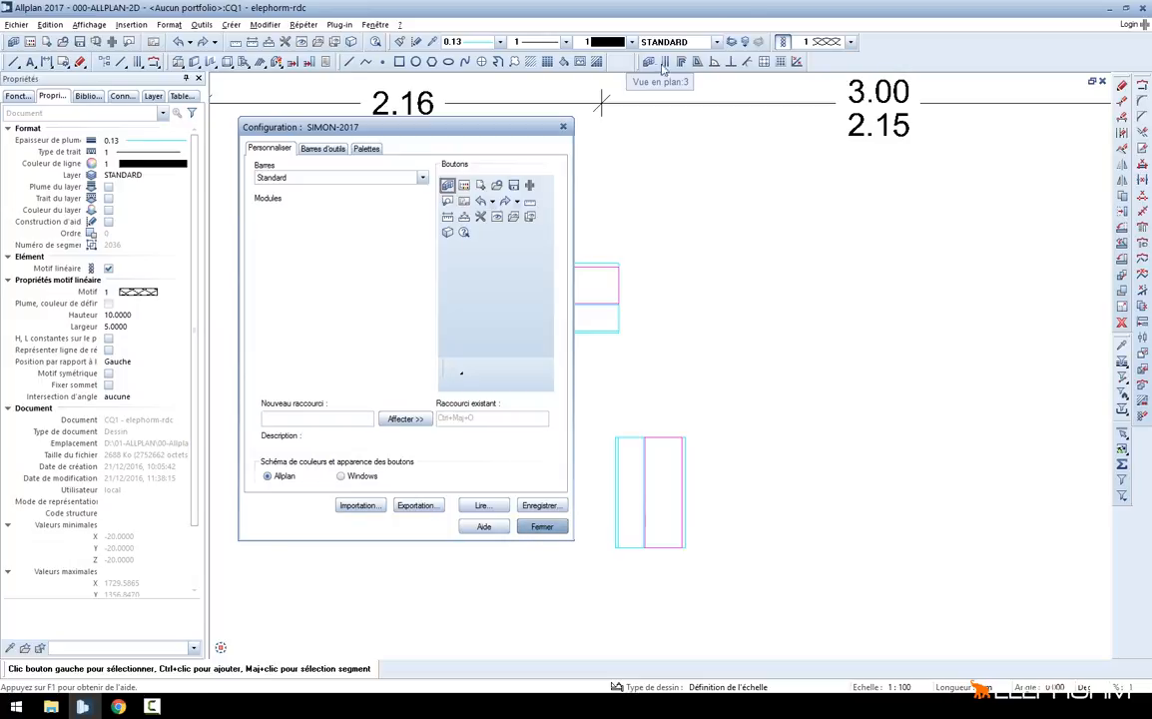
left_click(488, 202)
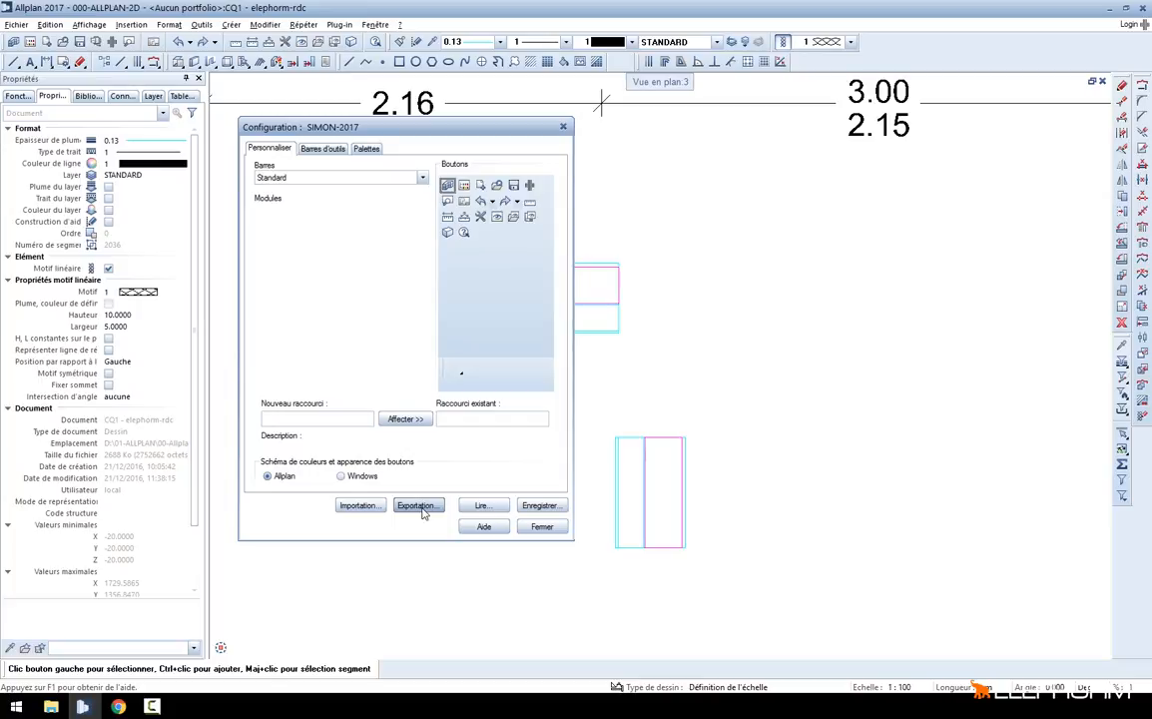
left_click(542, 526)
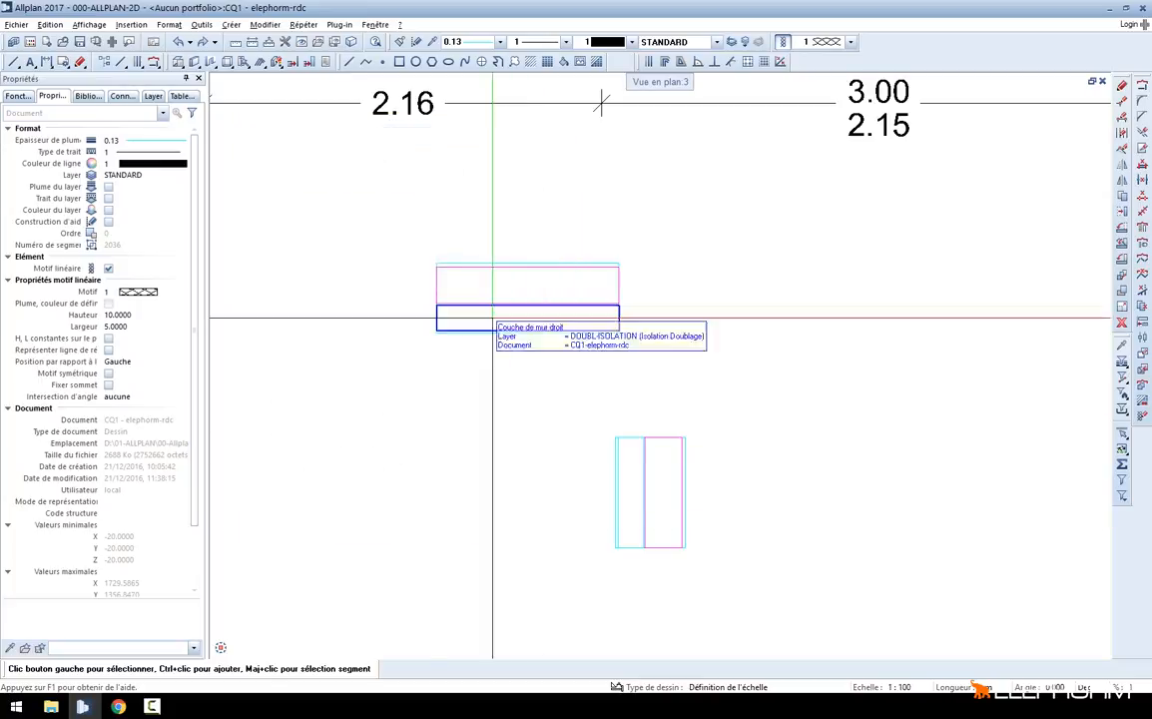
Open the export of option favourites in Options, select all option pages, and close the dialog without exporting
left_click(201, 24)
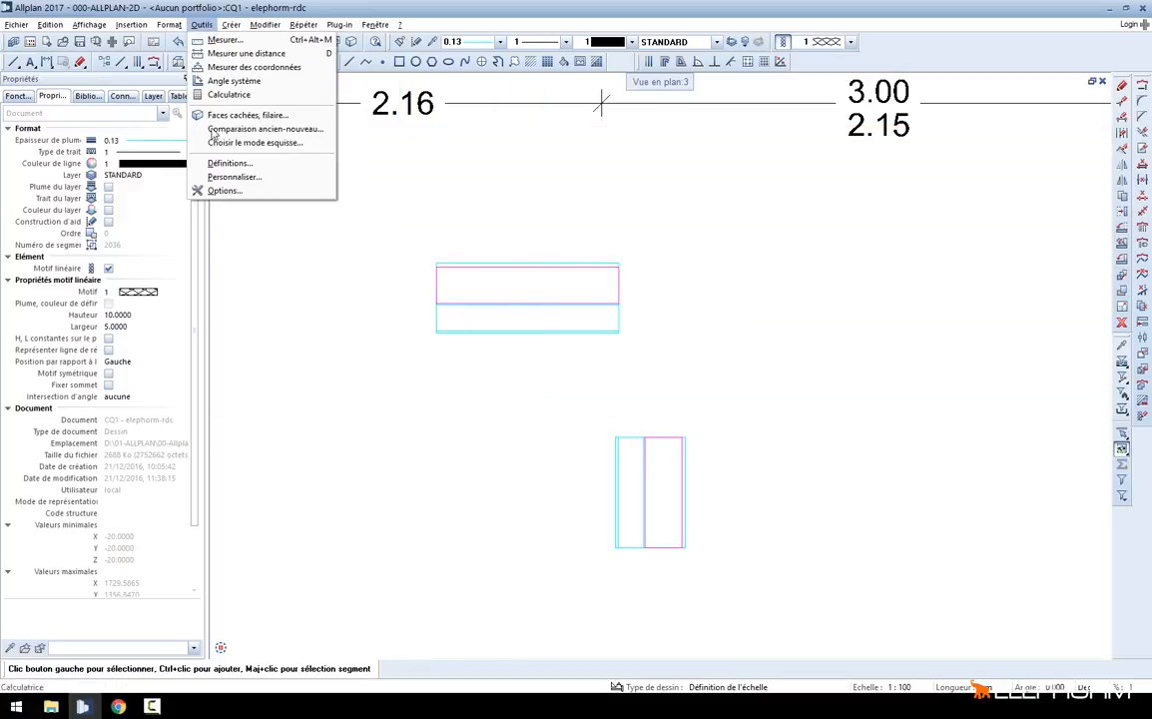
left_click(221, 191)
left_click(310, 137)
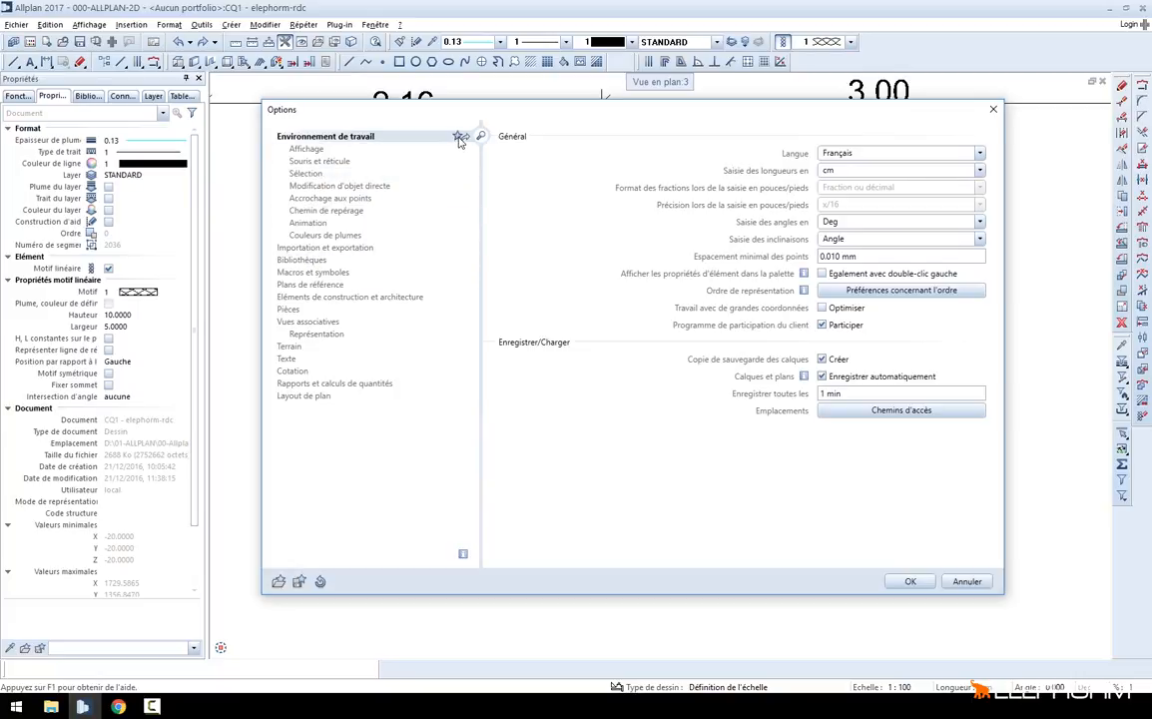
left_click(460, 136)
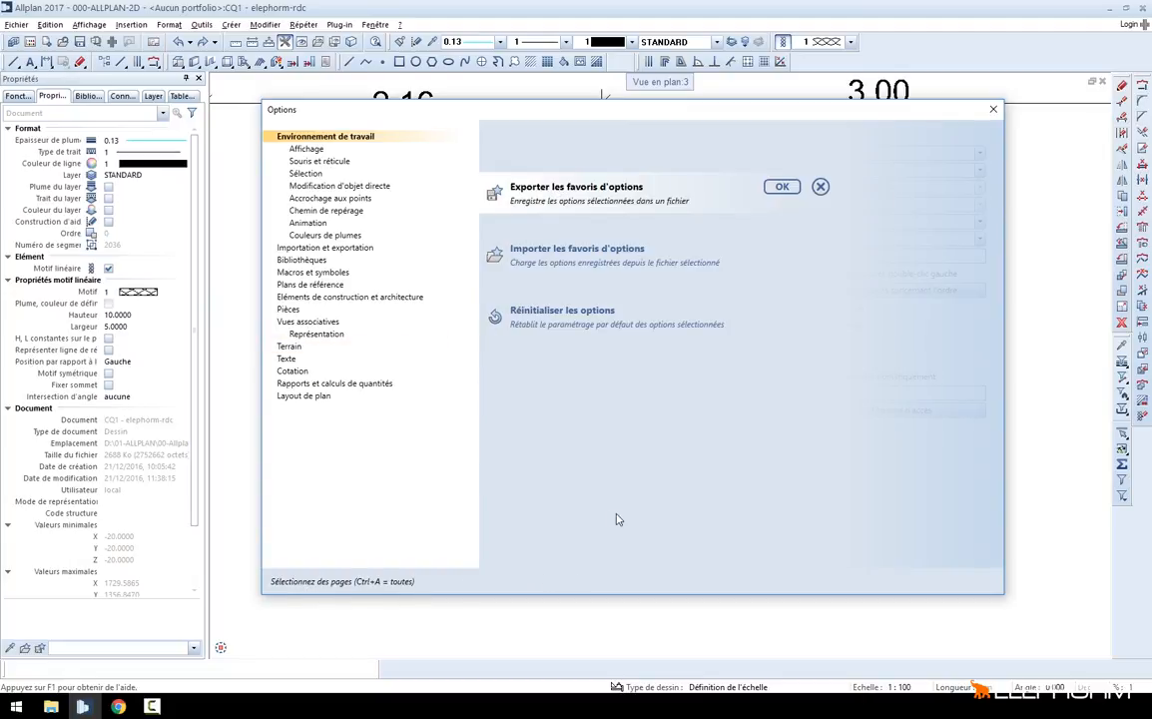
key("ctrl+a")
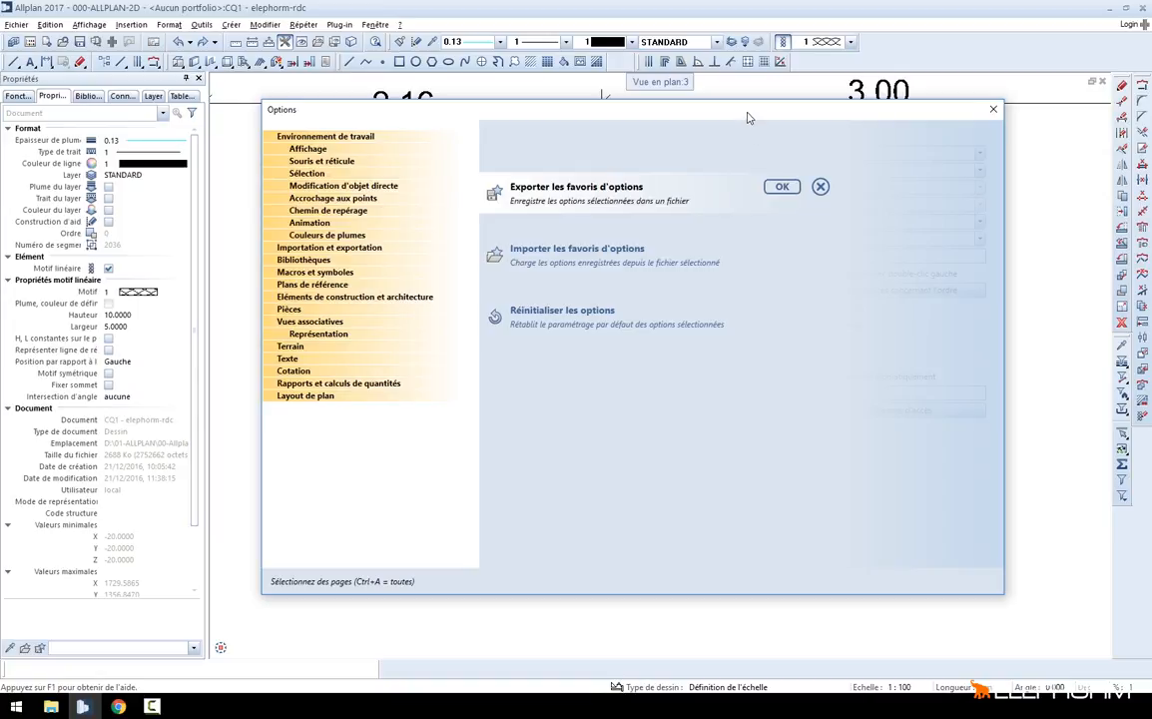
left_click_drag(749, 116, 743, 135)
left_click(987, 129)
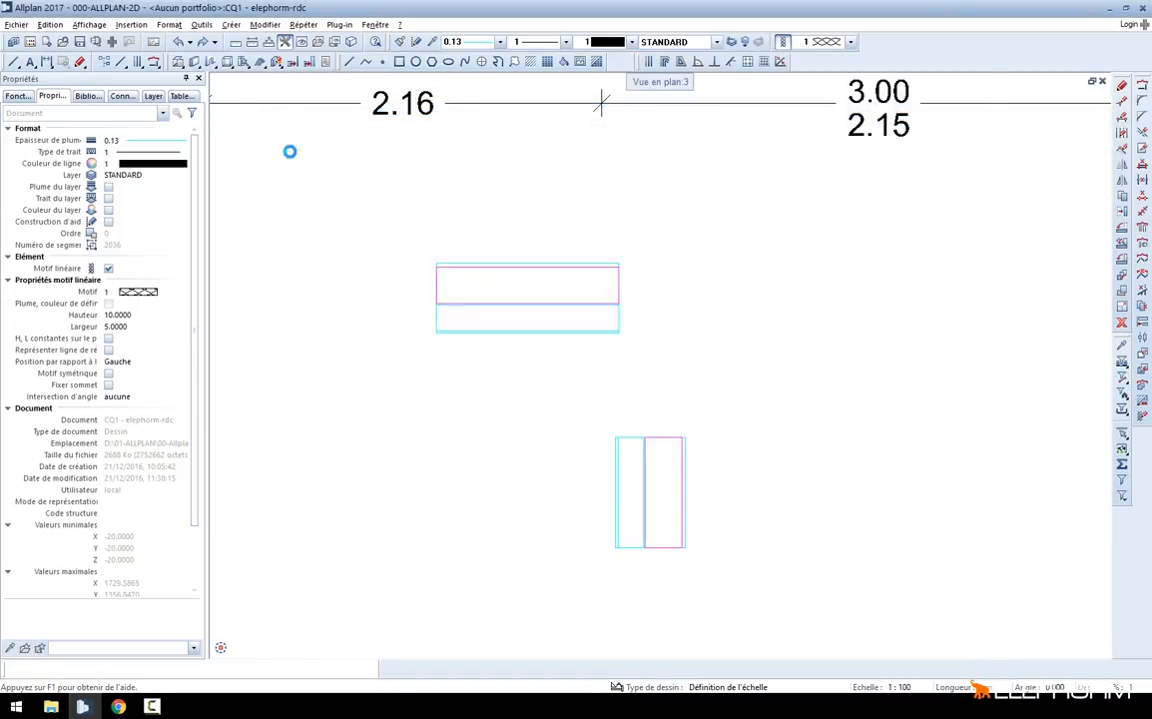
Reopen the Personnaliser configuration, compare the Barres d'outils settings with the list of available toolbars, and view the Palettes settings
left_click(201, 25)
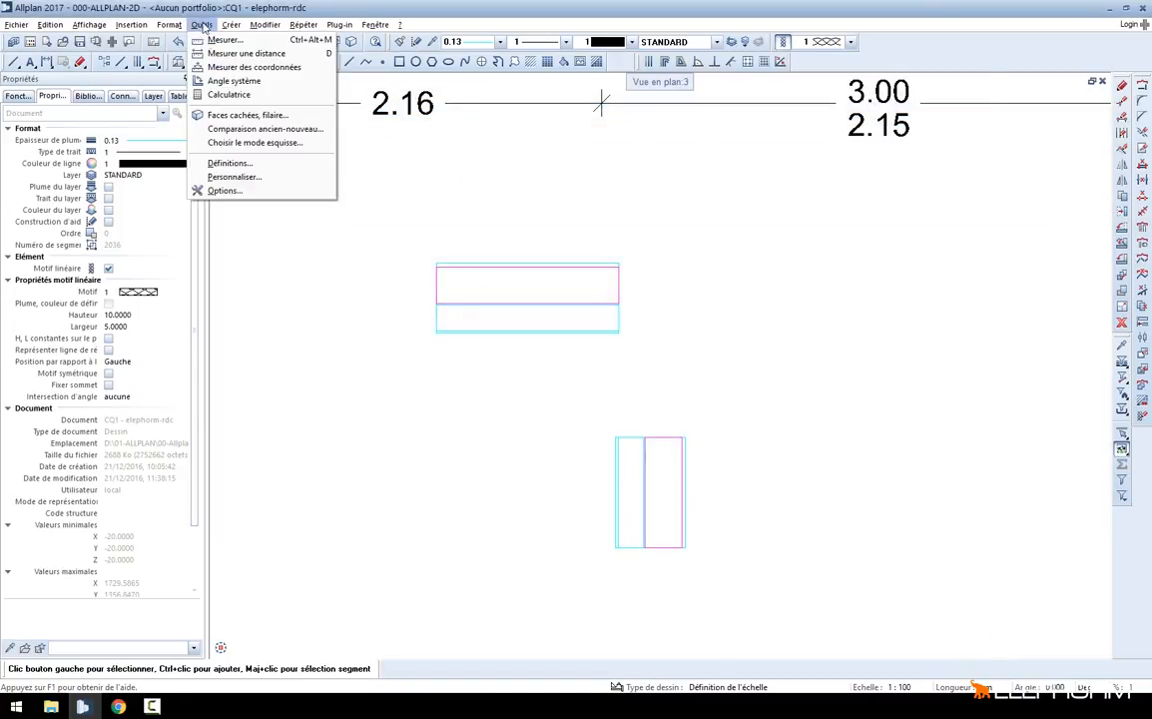
left_click(232, 176)
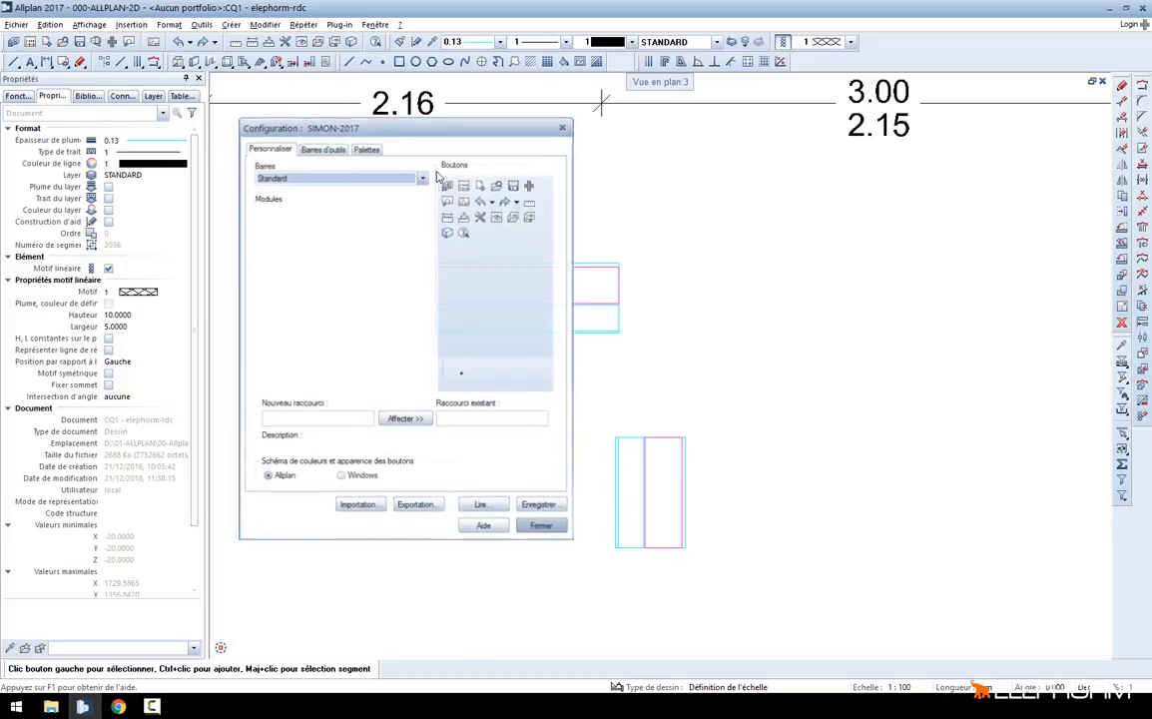
left_click(323, 148)
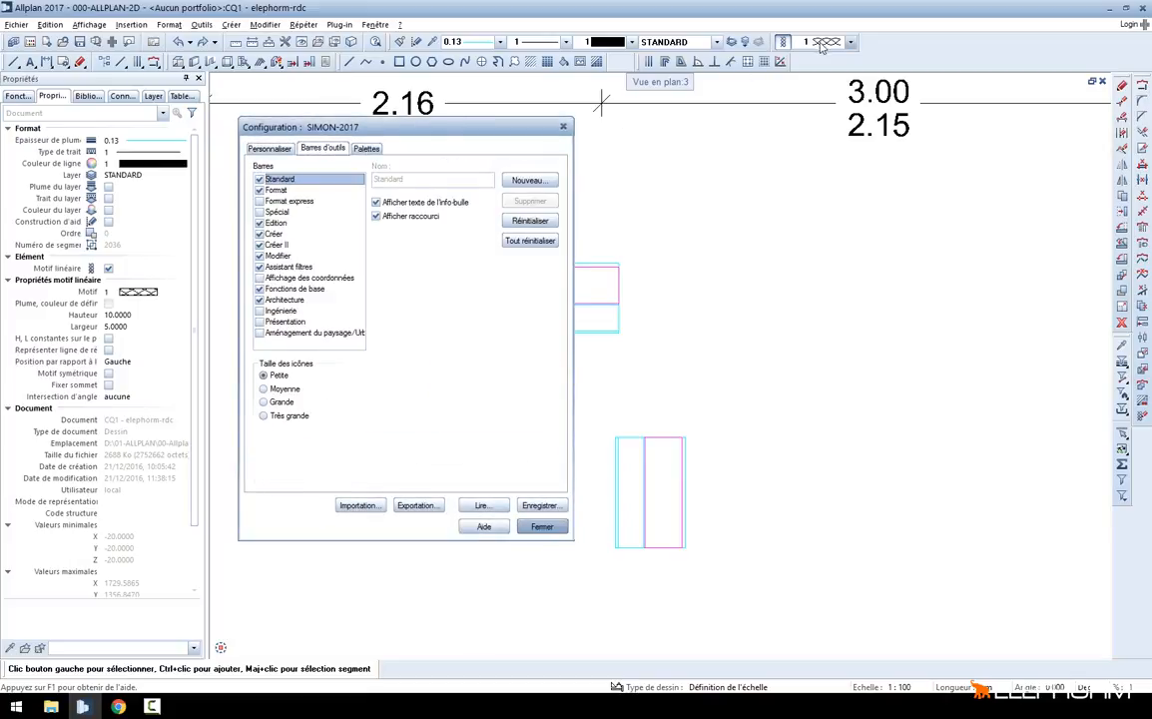
right_click(841, 69)
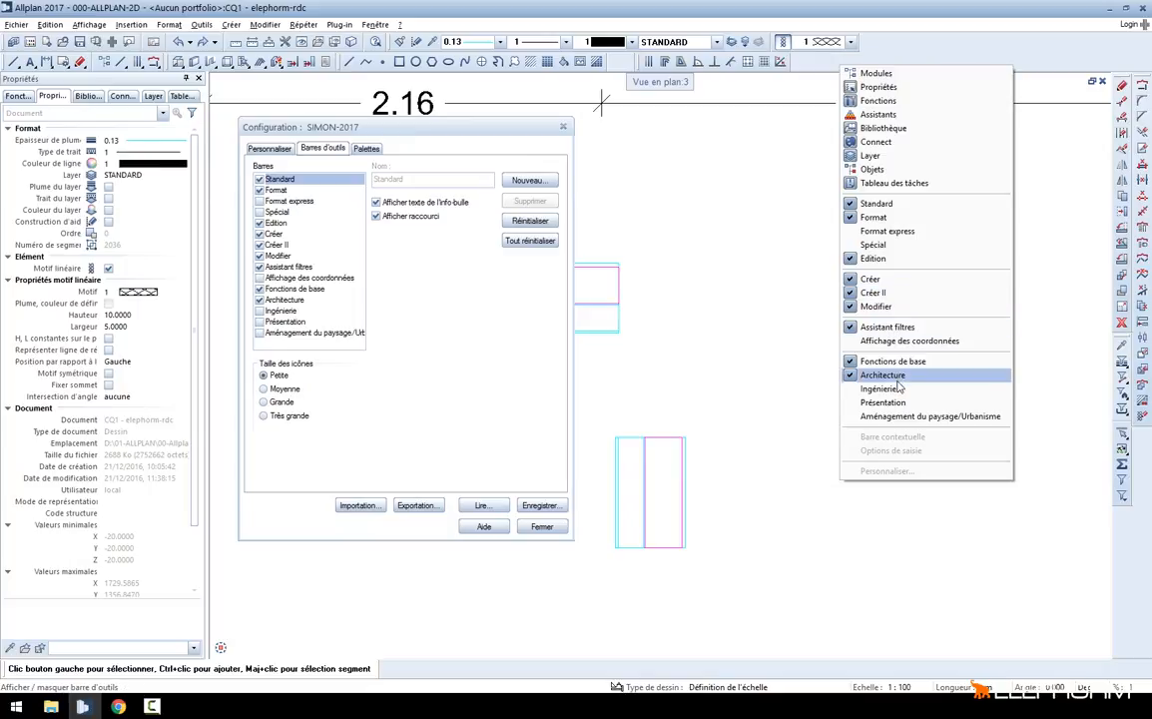
left_click(366, 148)
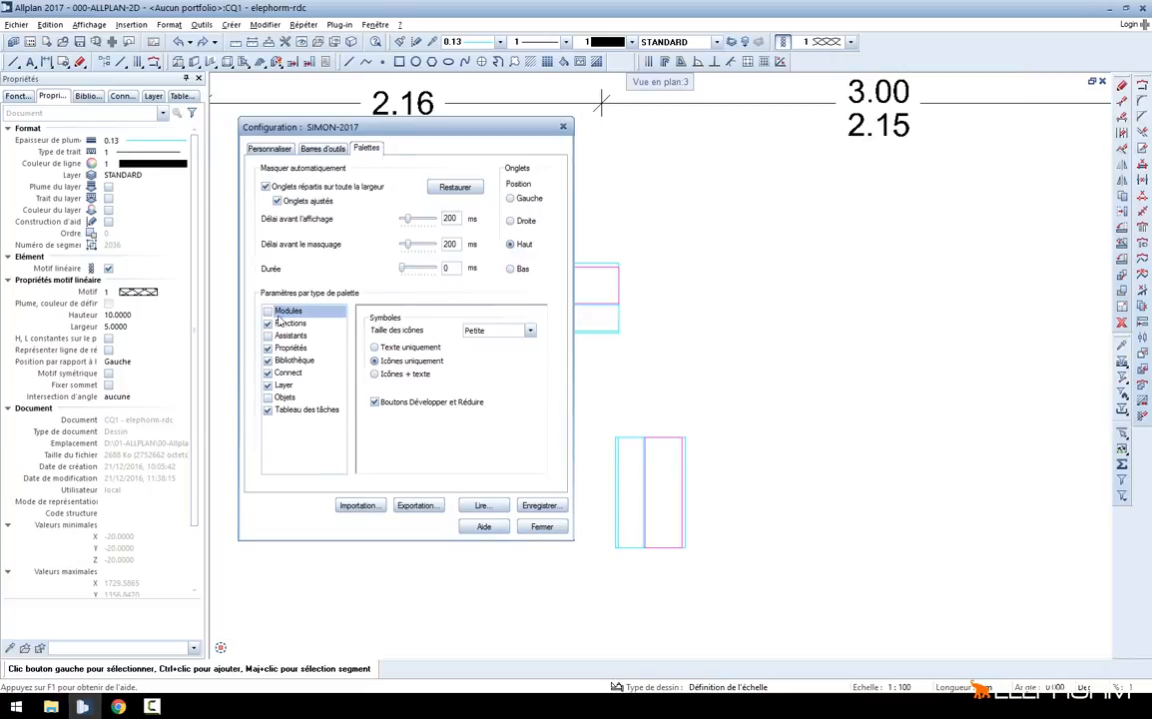